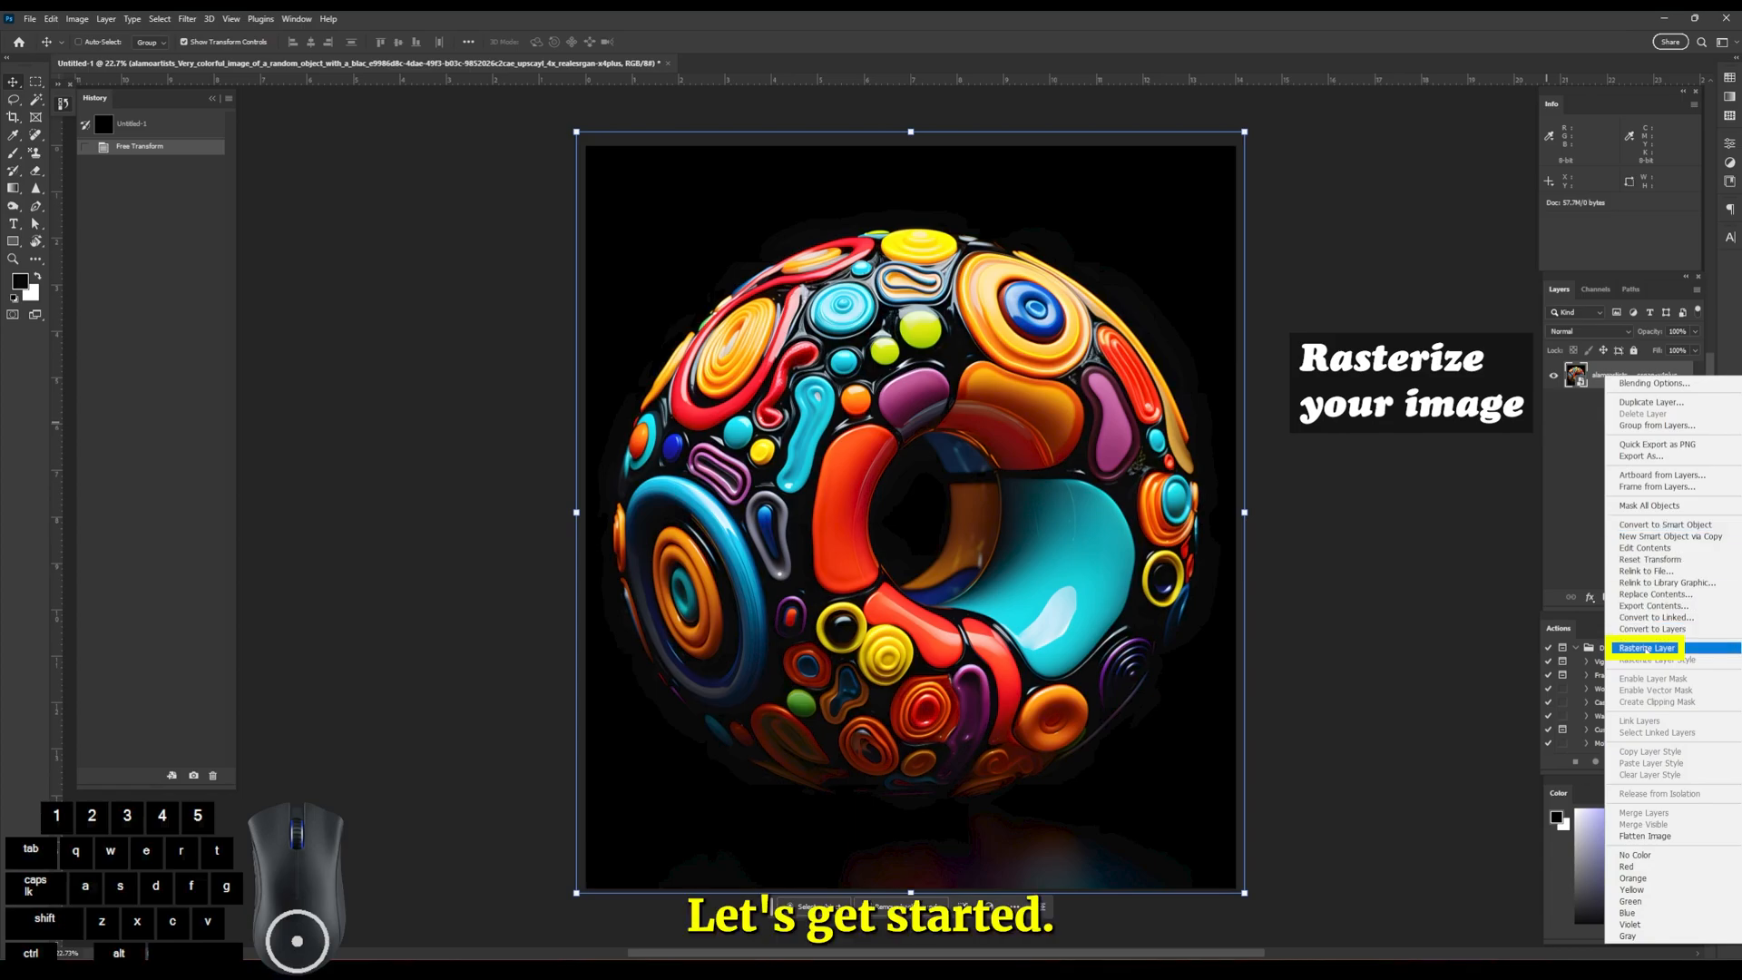
Rasterize the image layer and create a new action named "Remove Black Background" in the Default Actions set.
left_click(1646, 648)
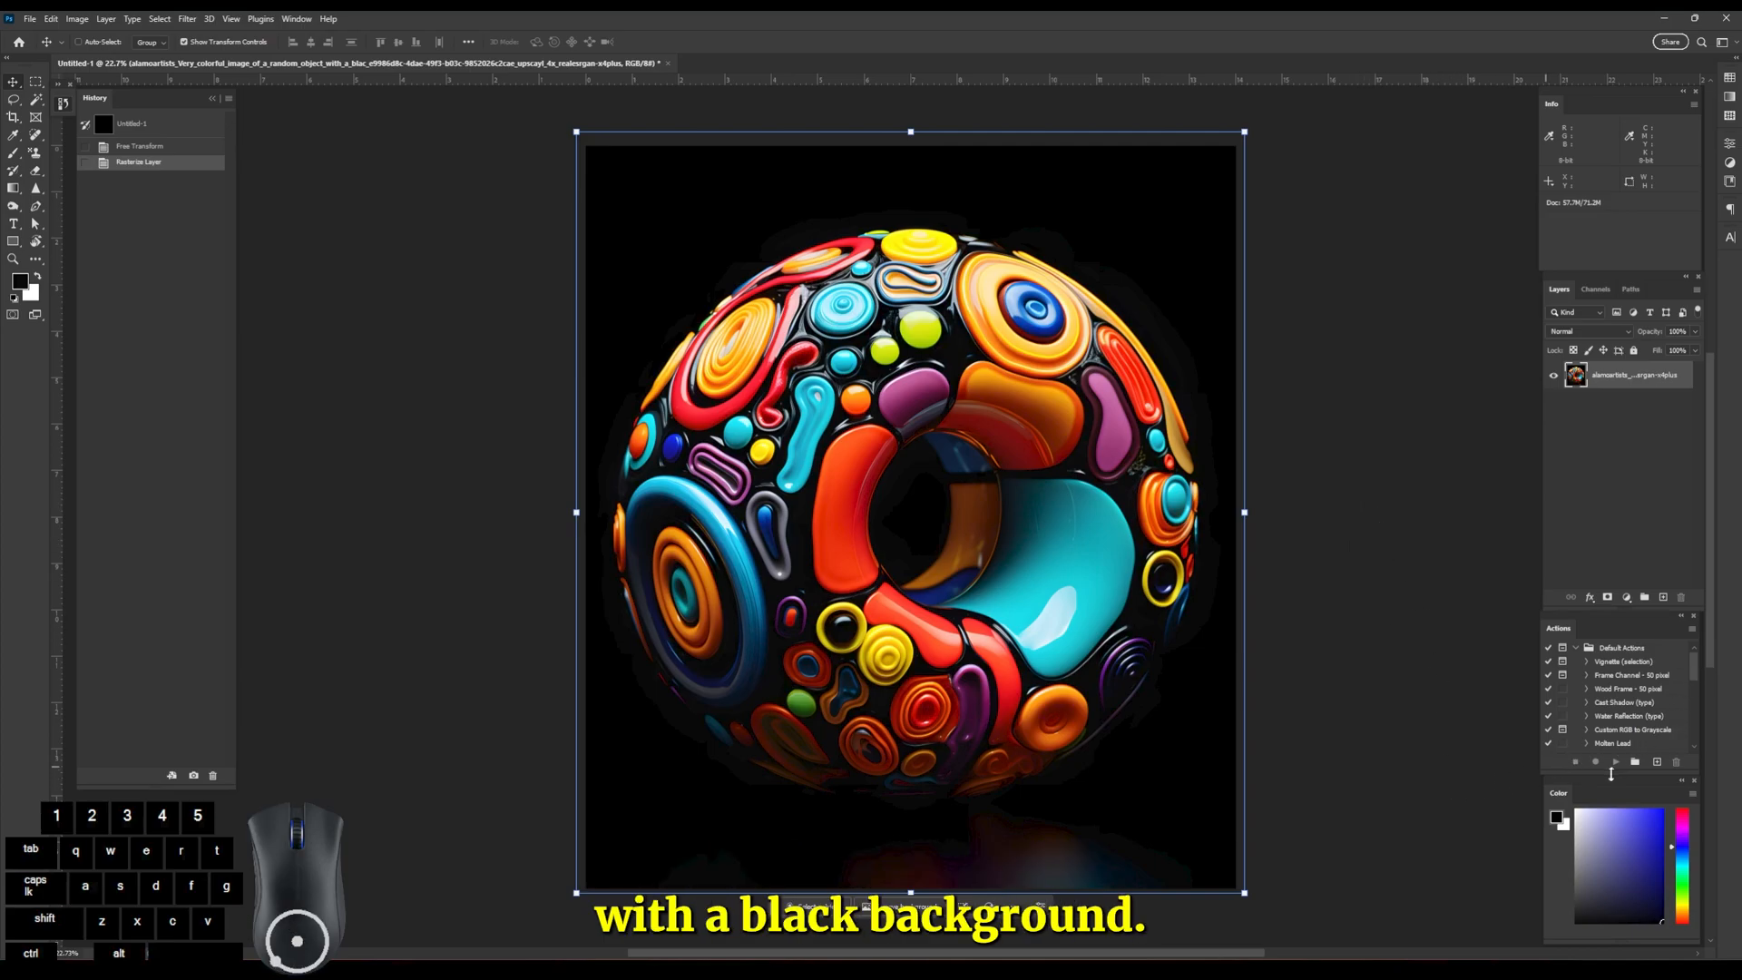
left_click(1656, 761)
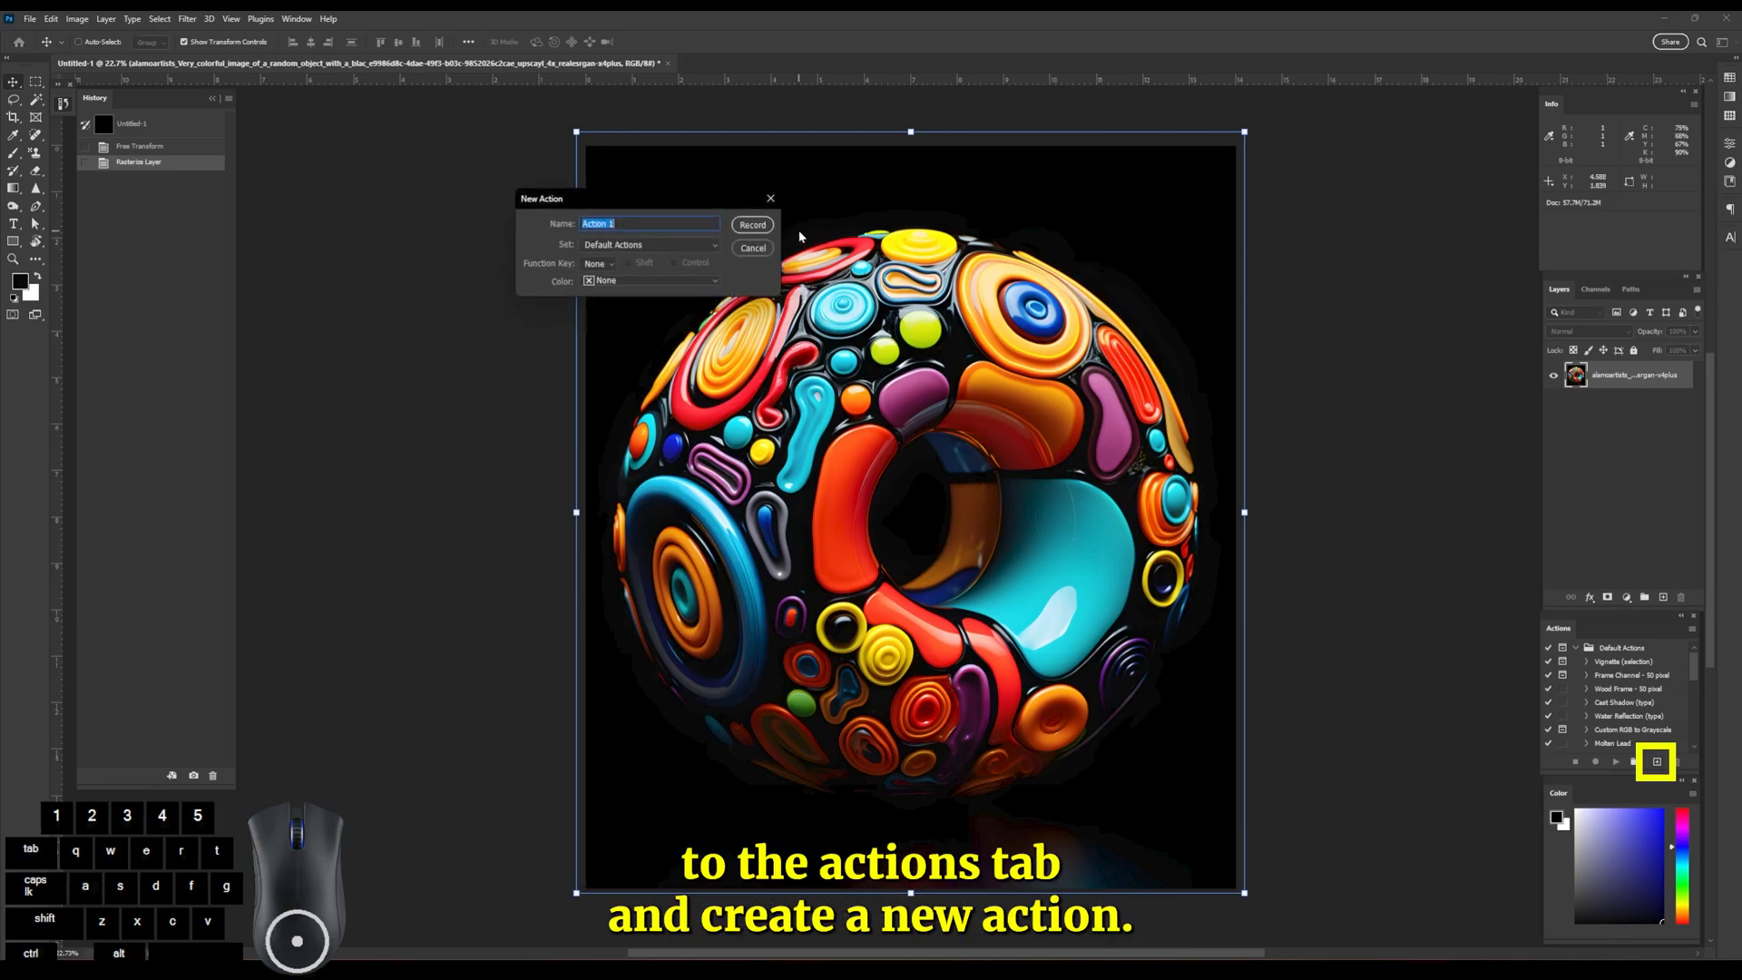
type("Remove Black Back")
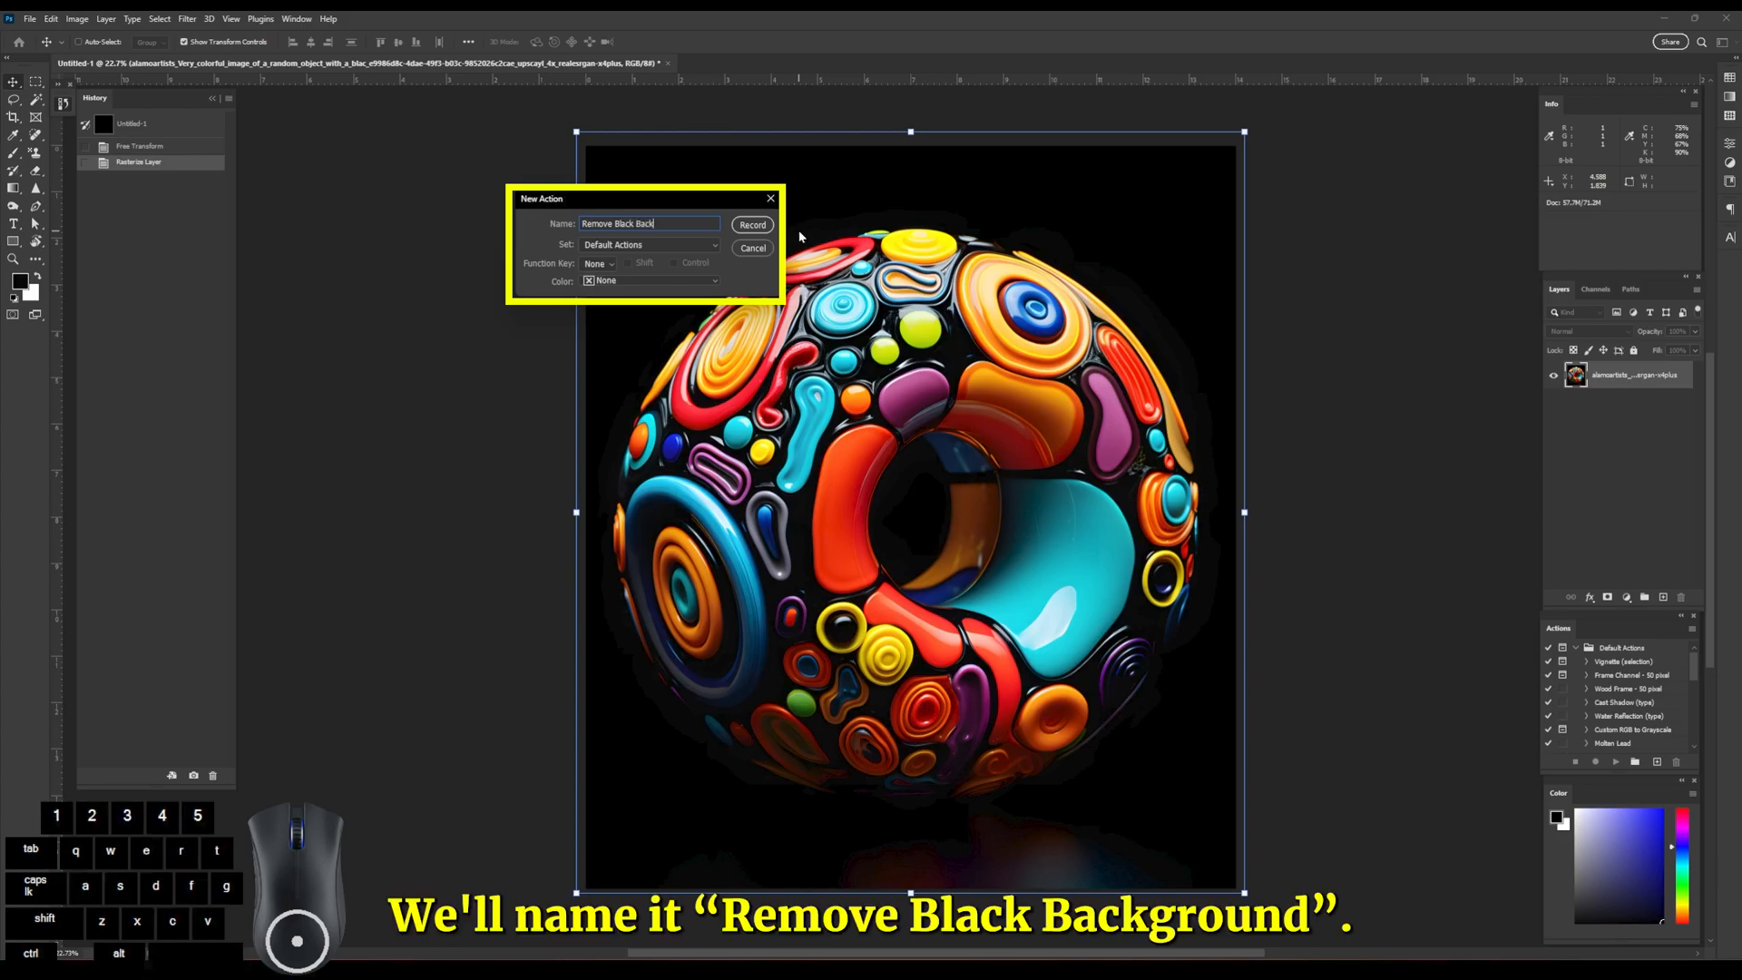
type("ground")
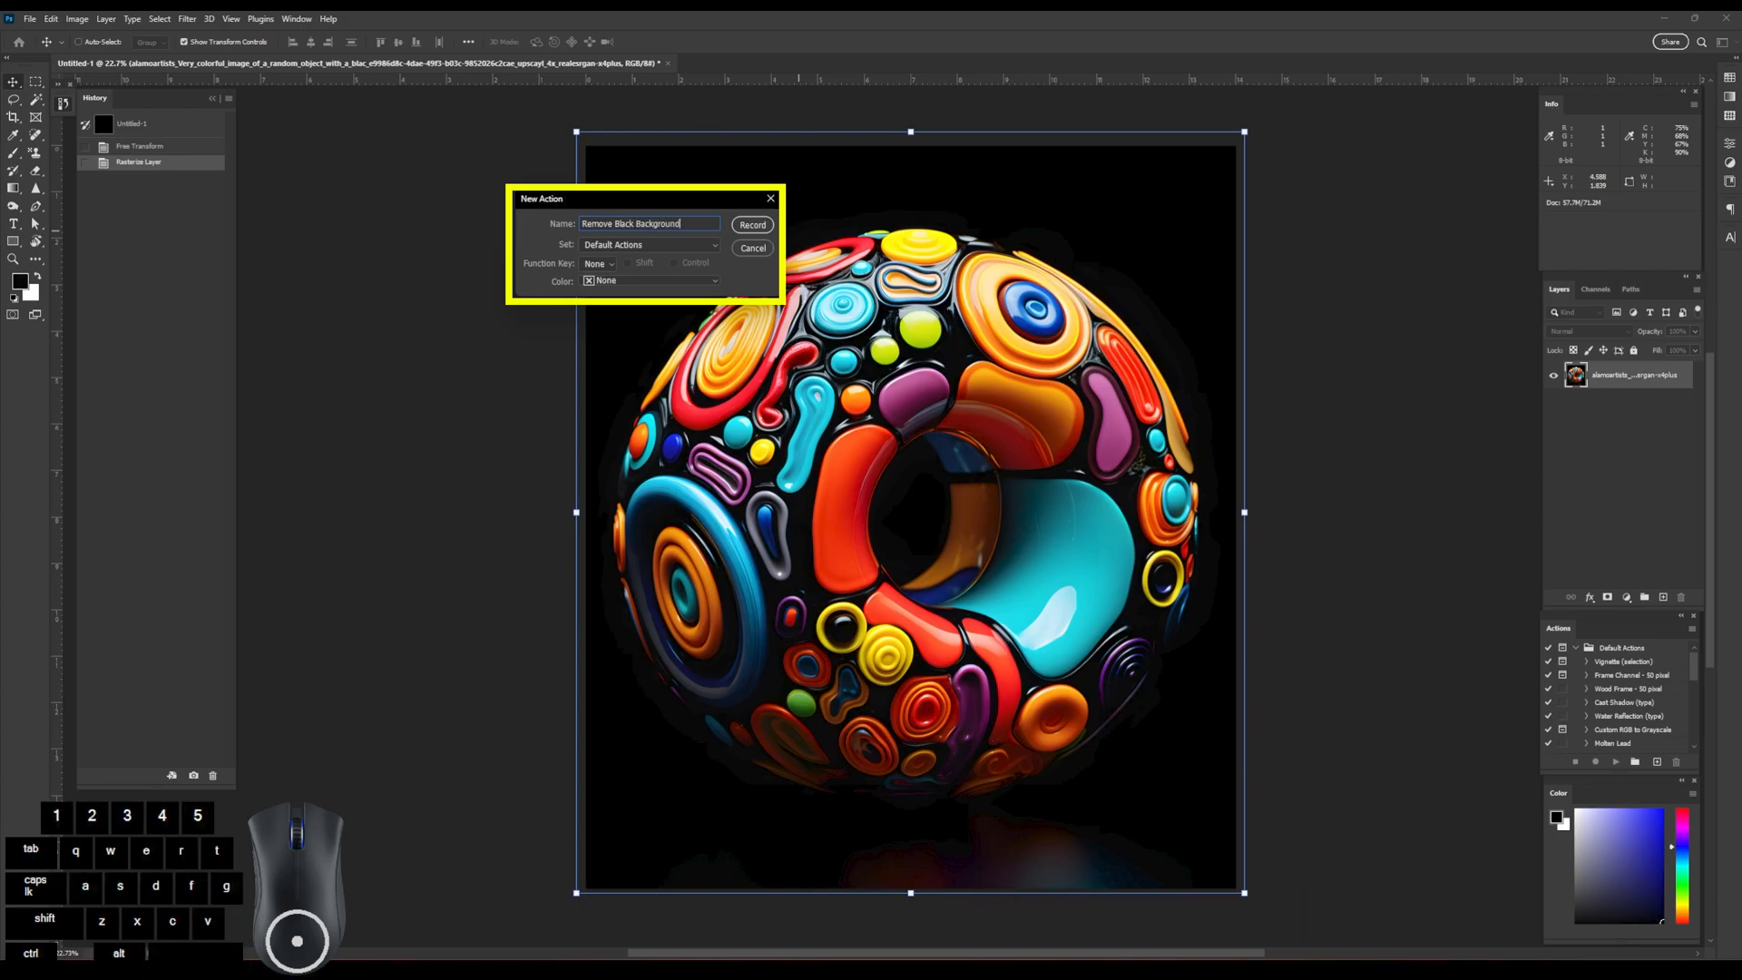
left_click(761, 227)
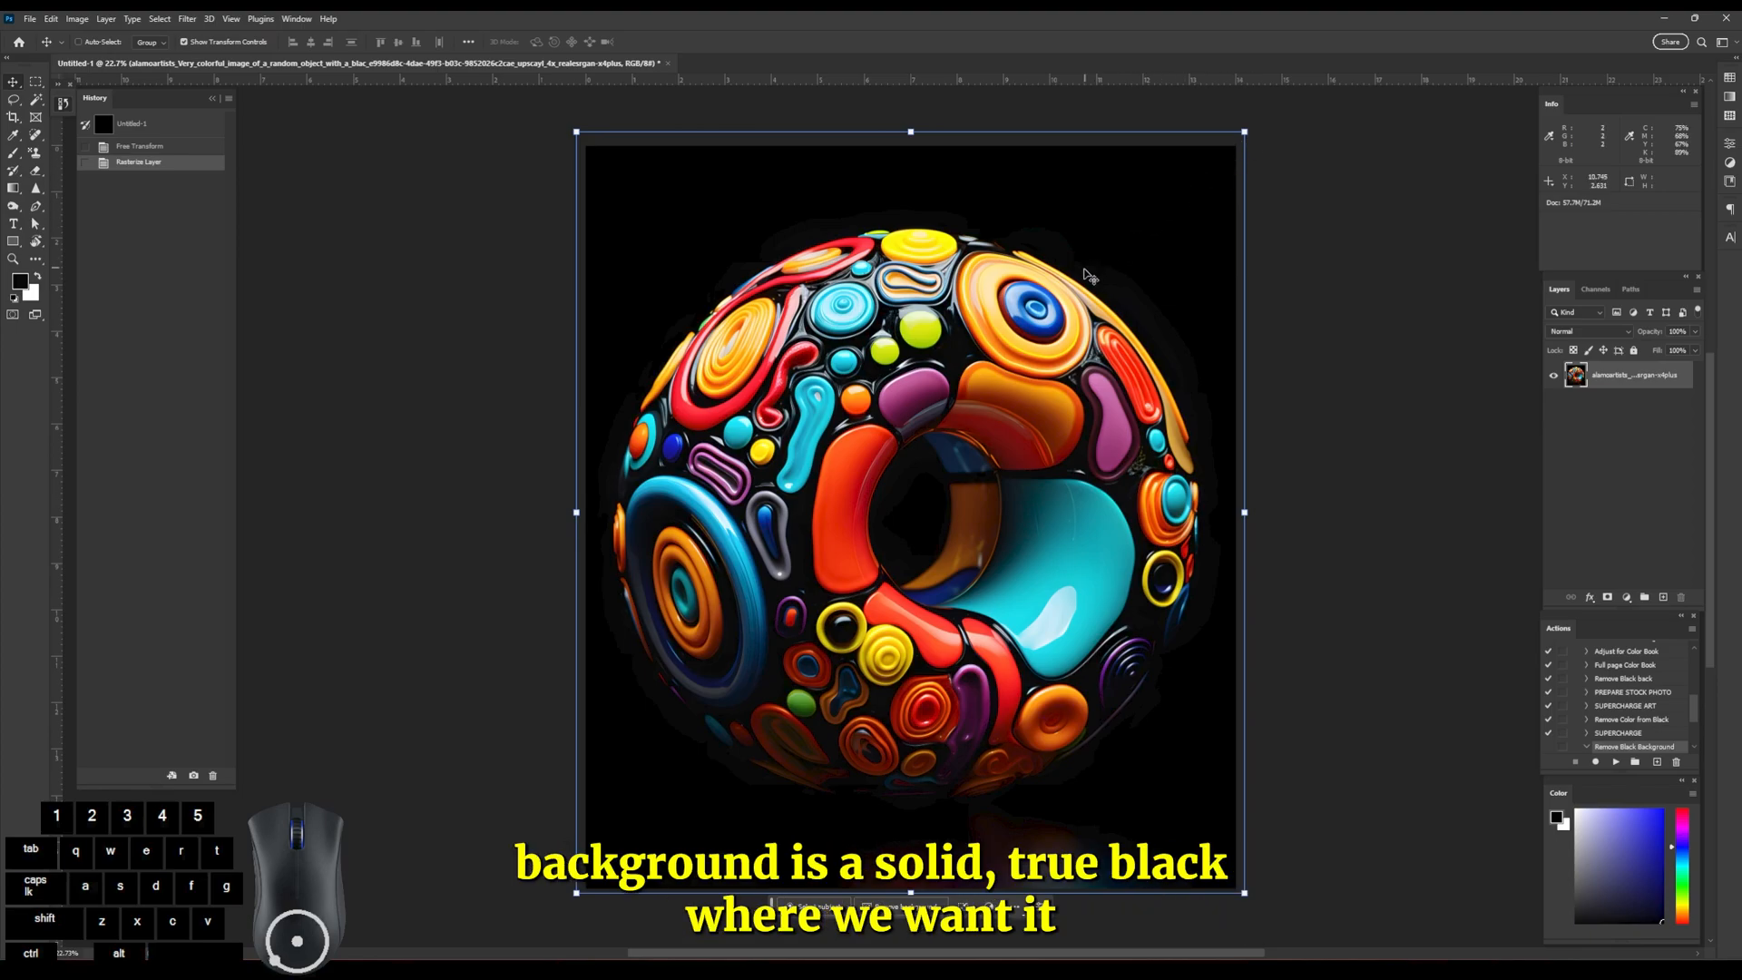
Apply Replace Color to the image's near-black background with Lightness -100 and Fuzziness about 18.
left_click(77, 18)
mouse_move(136, 56)
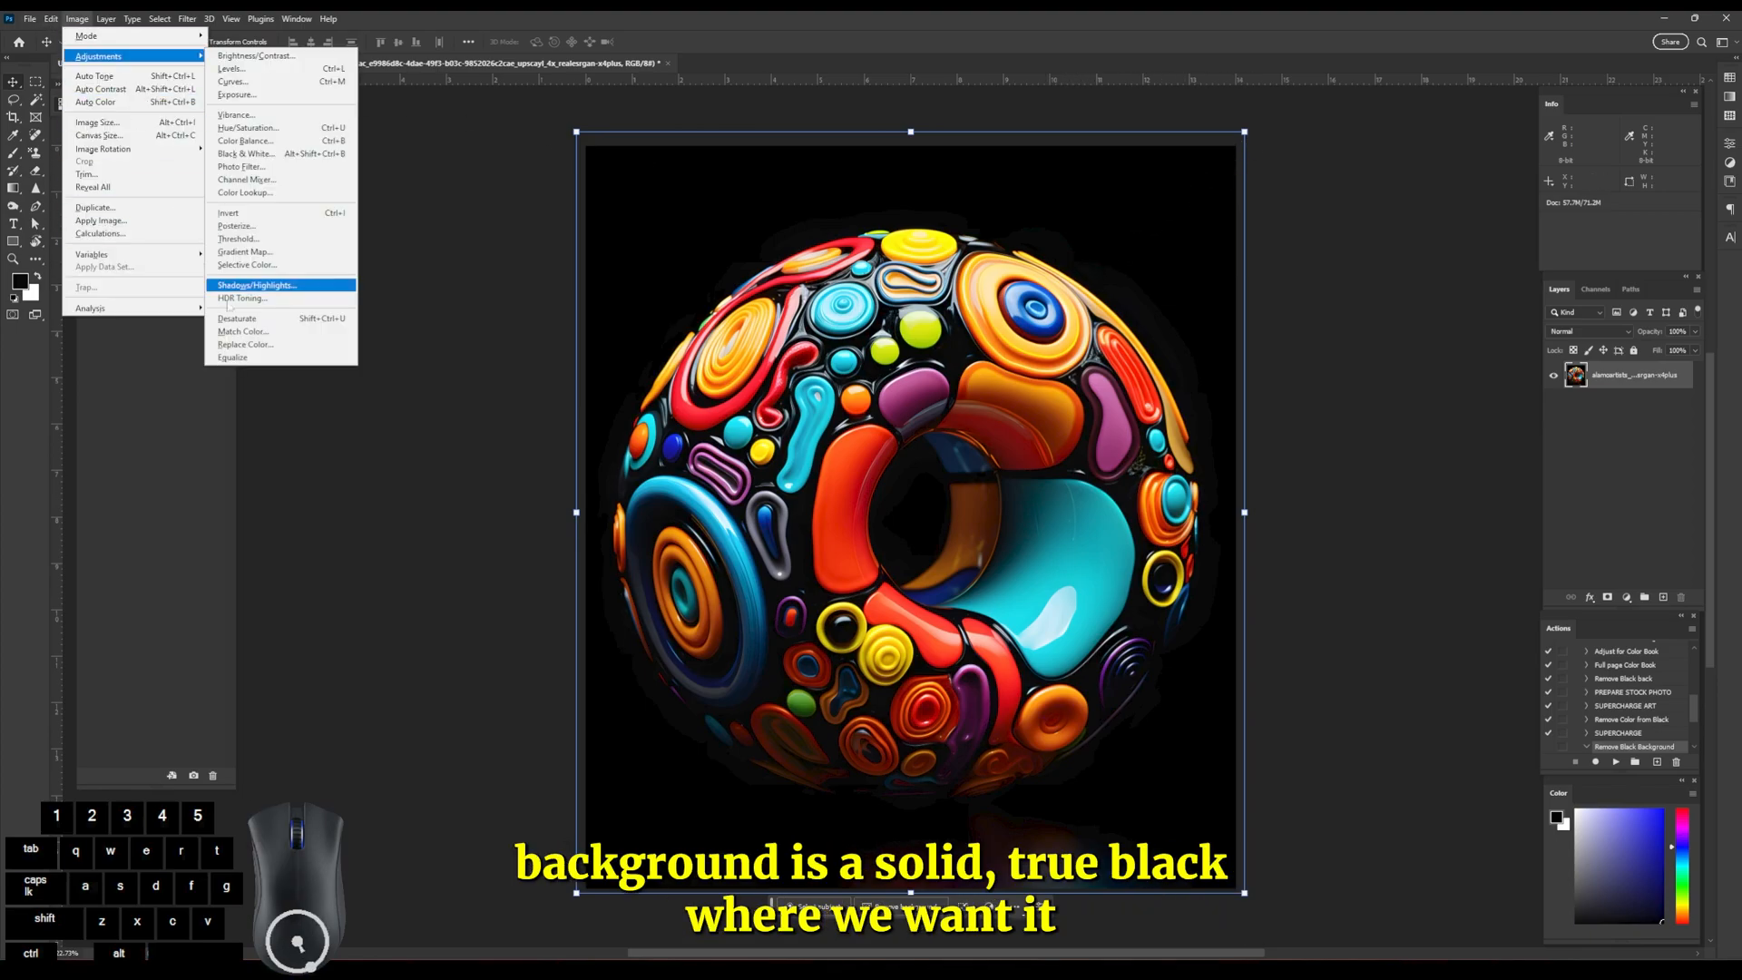
left_click(245, 345)
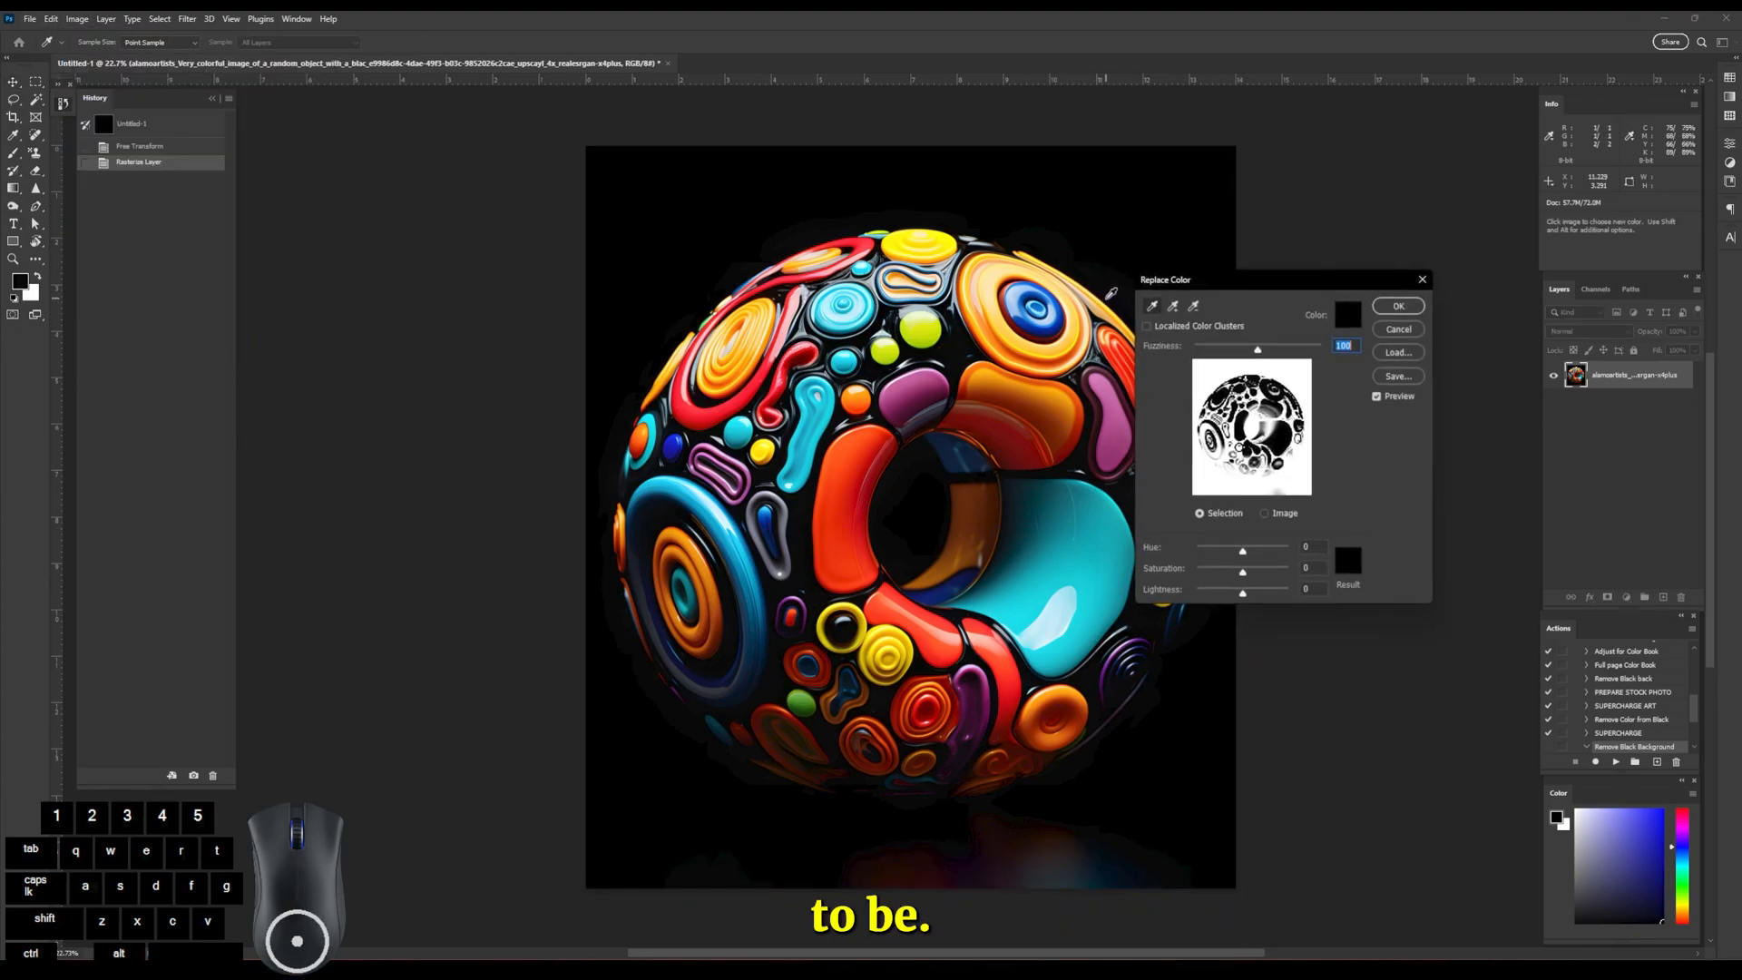
left_click_drag(1241, 593, 22, 601)
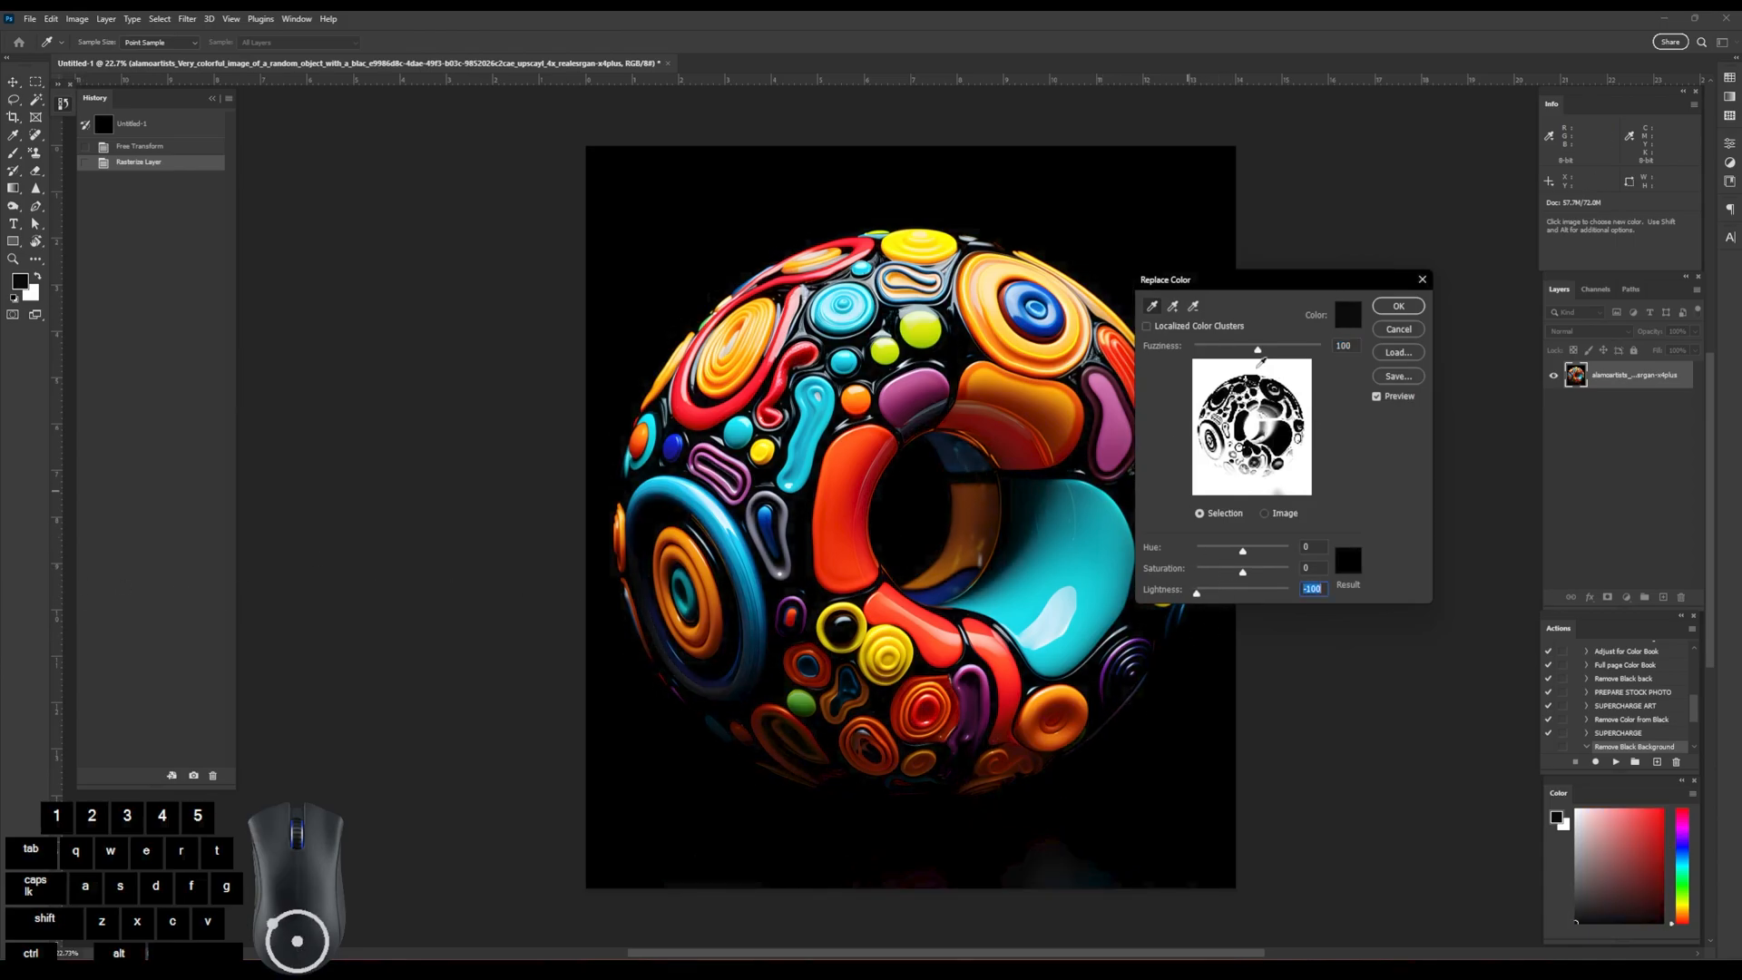
left_click_drag(1256, 354, 1208, 371)
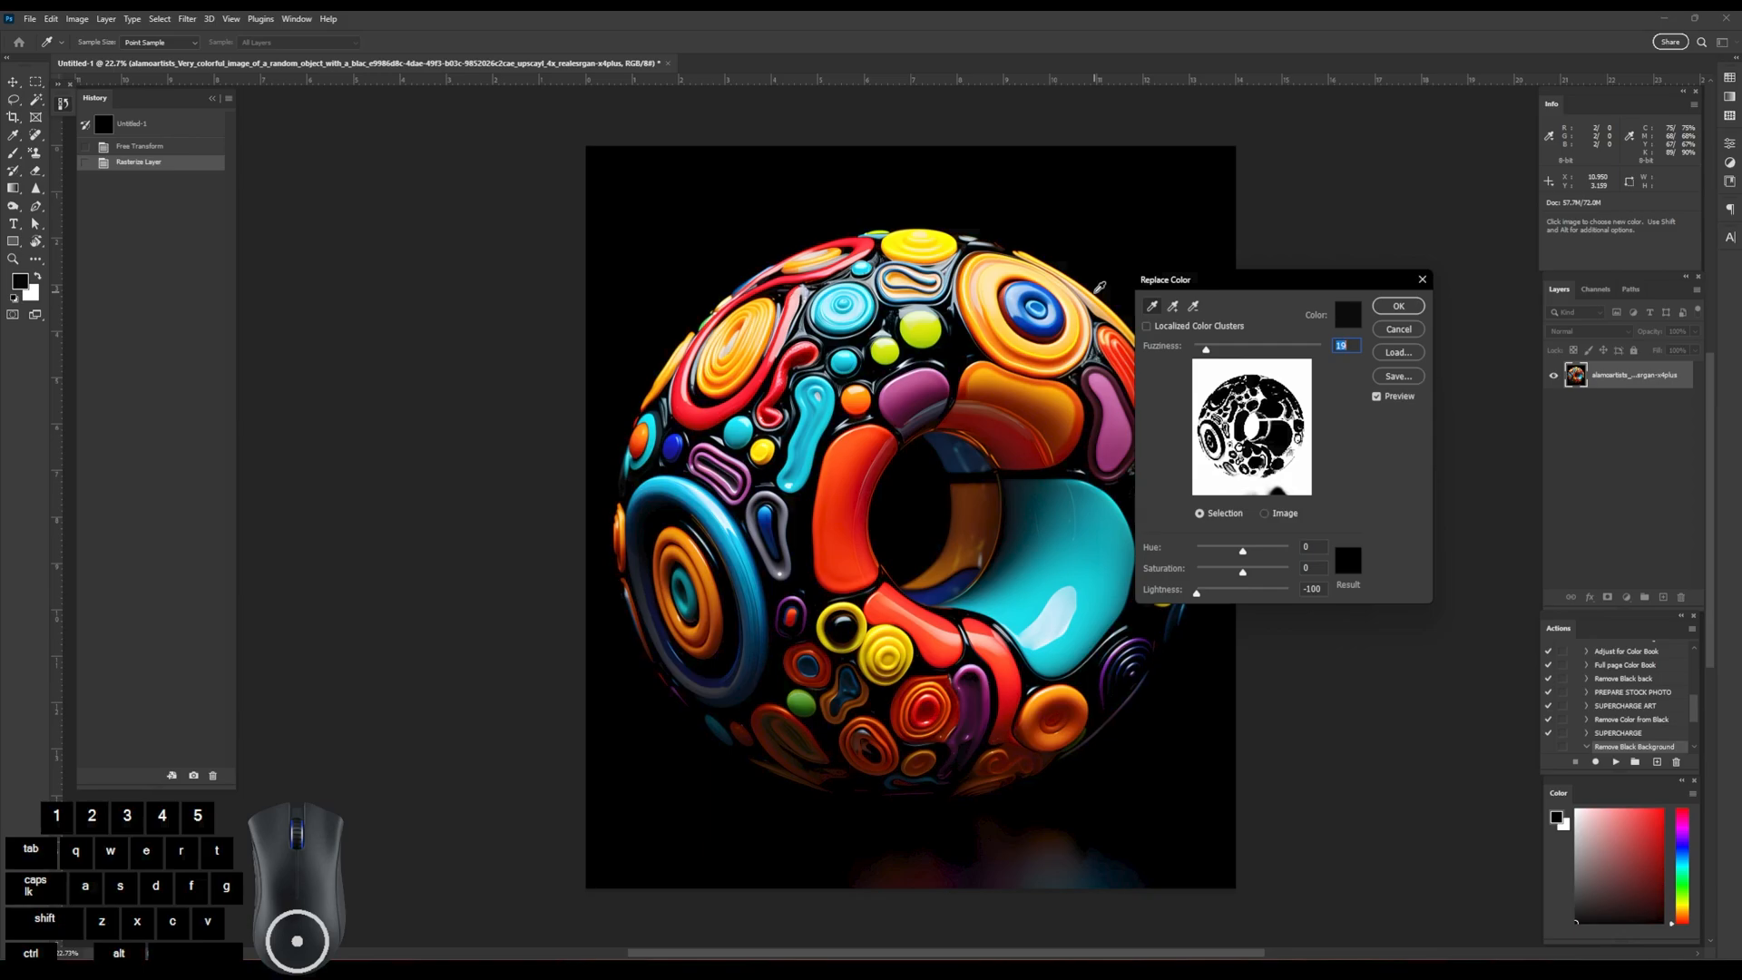
left_click(1398, 306)
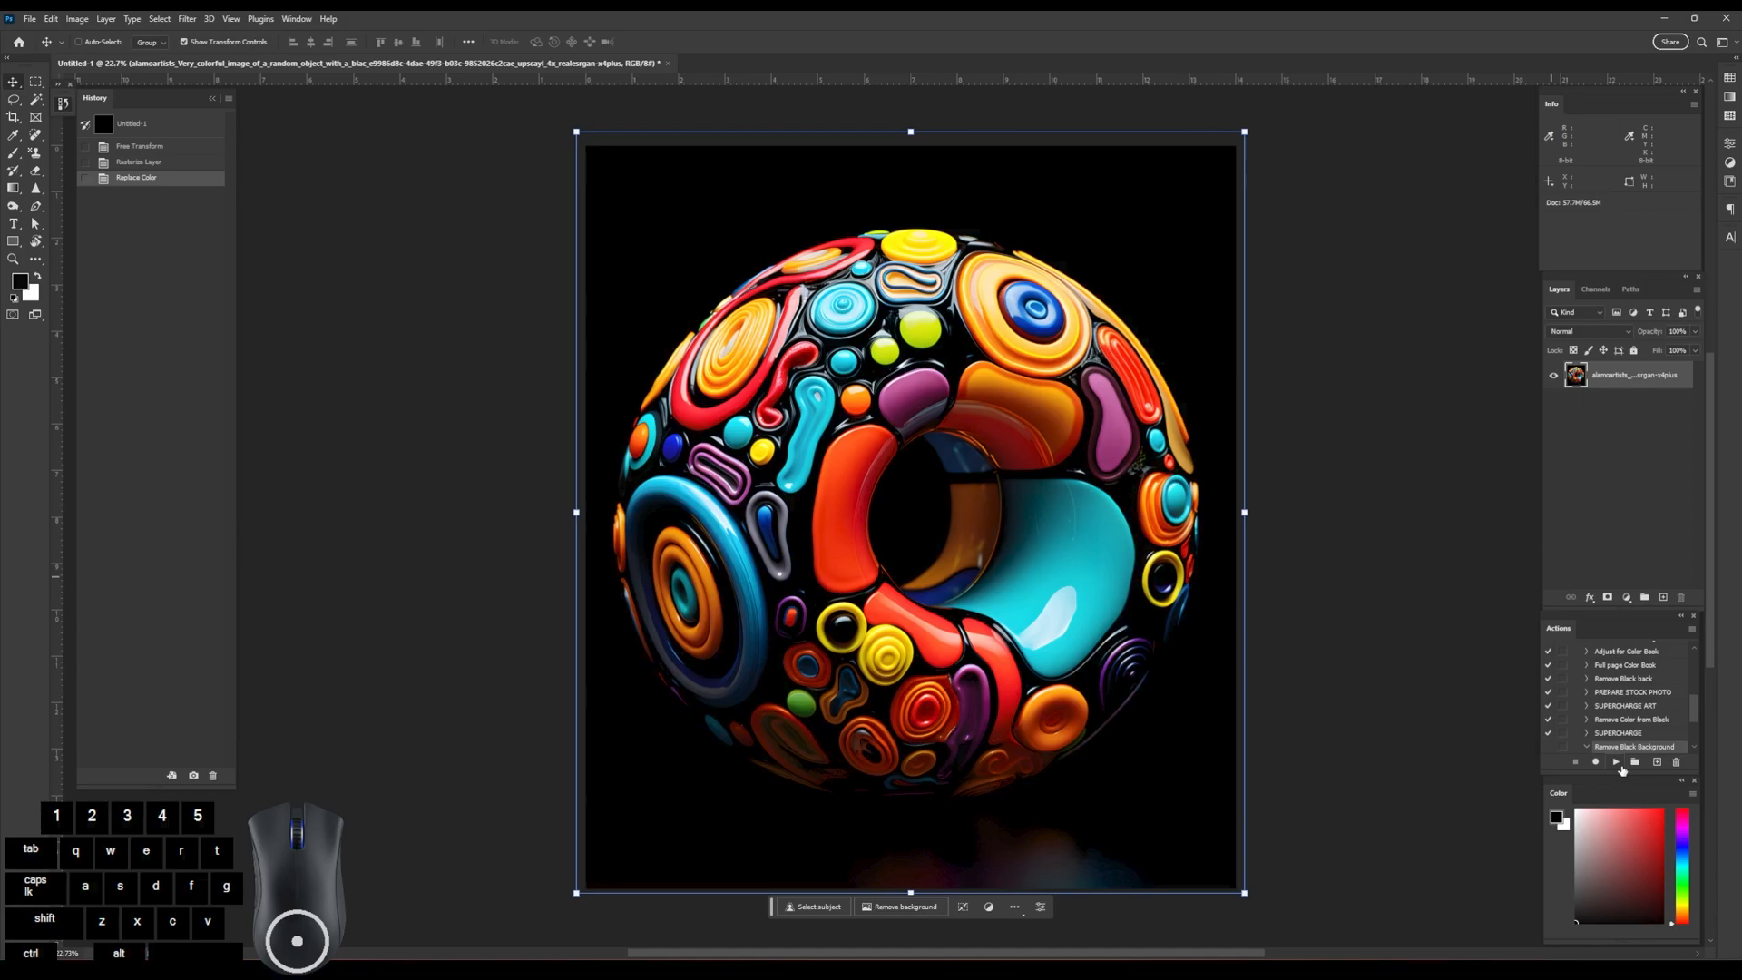
Start recording the Remove Black Background action and duplicate the Red channel with Invert enabled.
left_click(1594, 745)
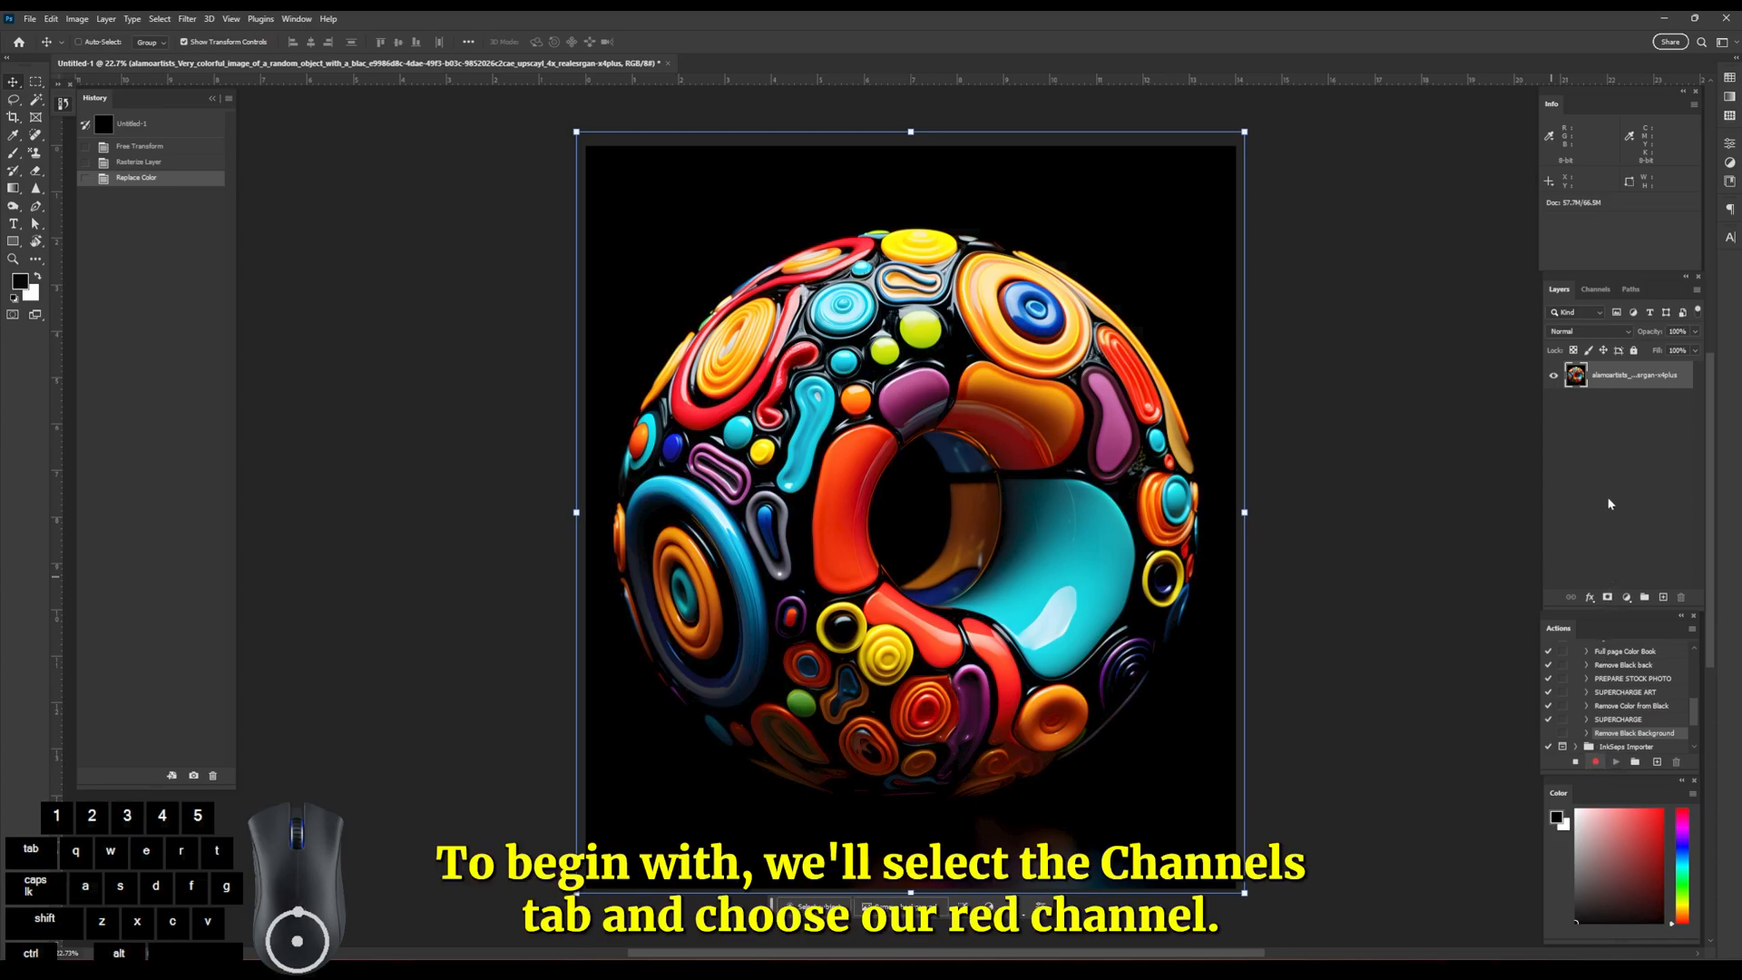
left_click(1594, 289)
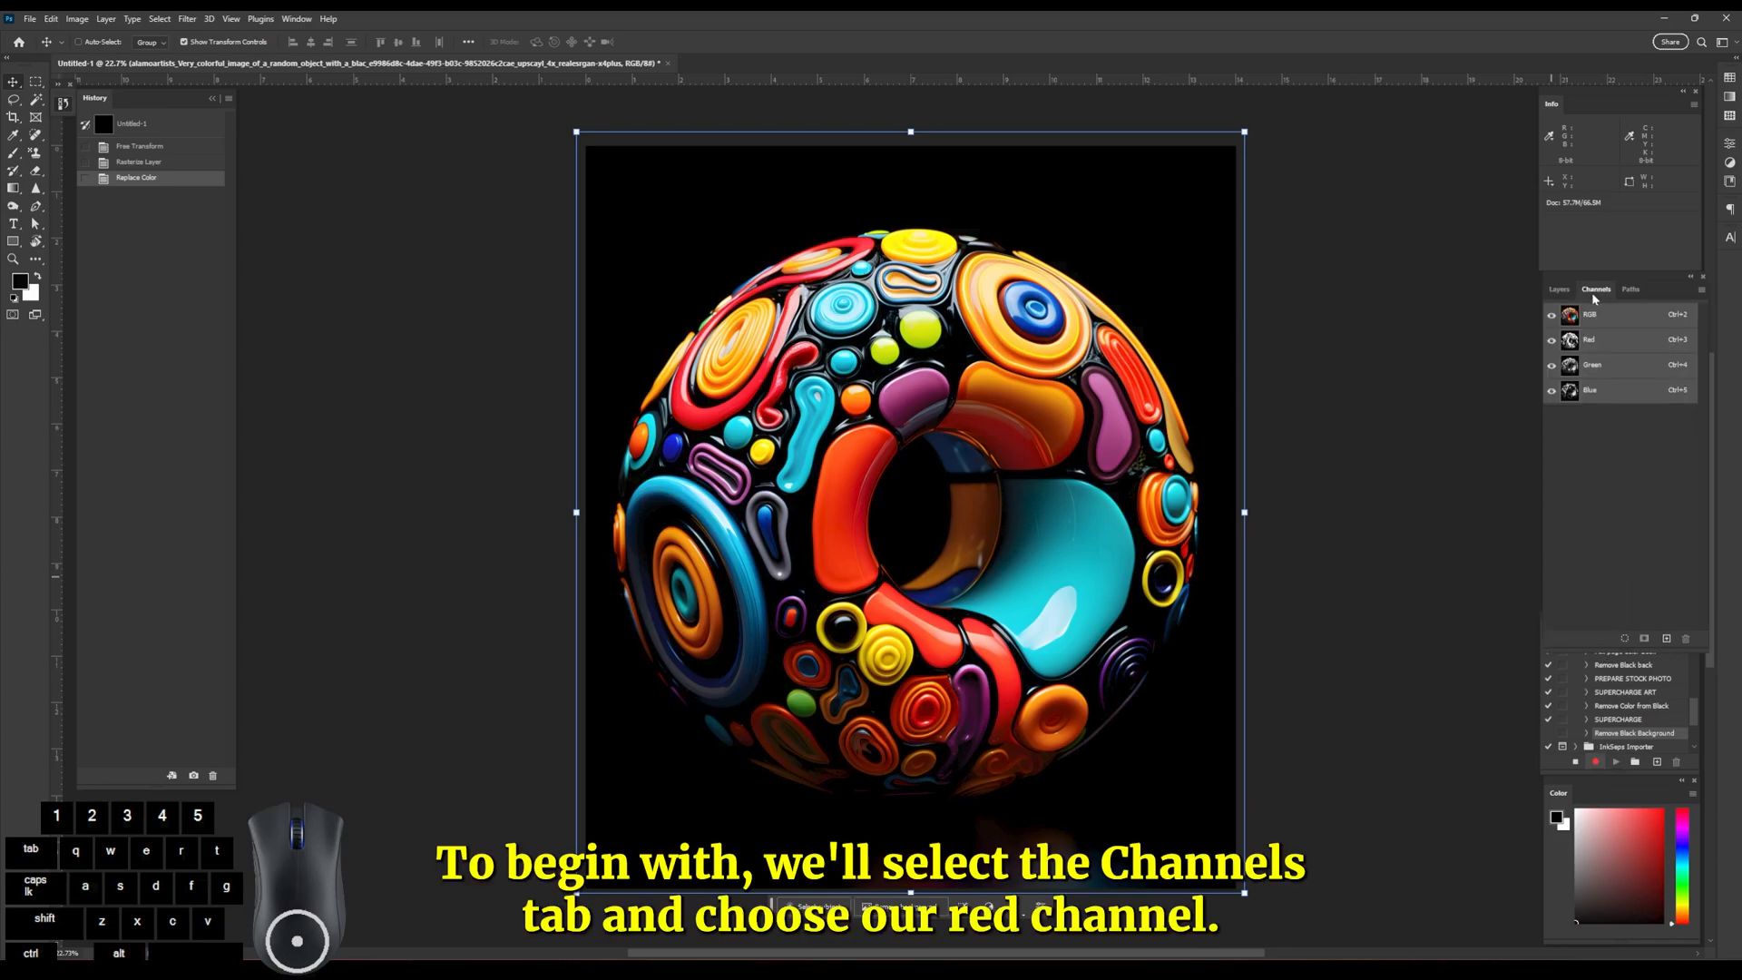
left_click(1624, 343)
right_click(1625, 342)
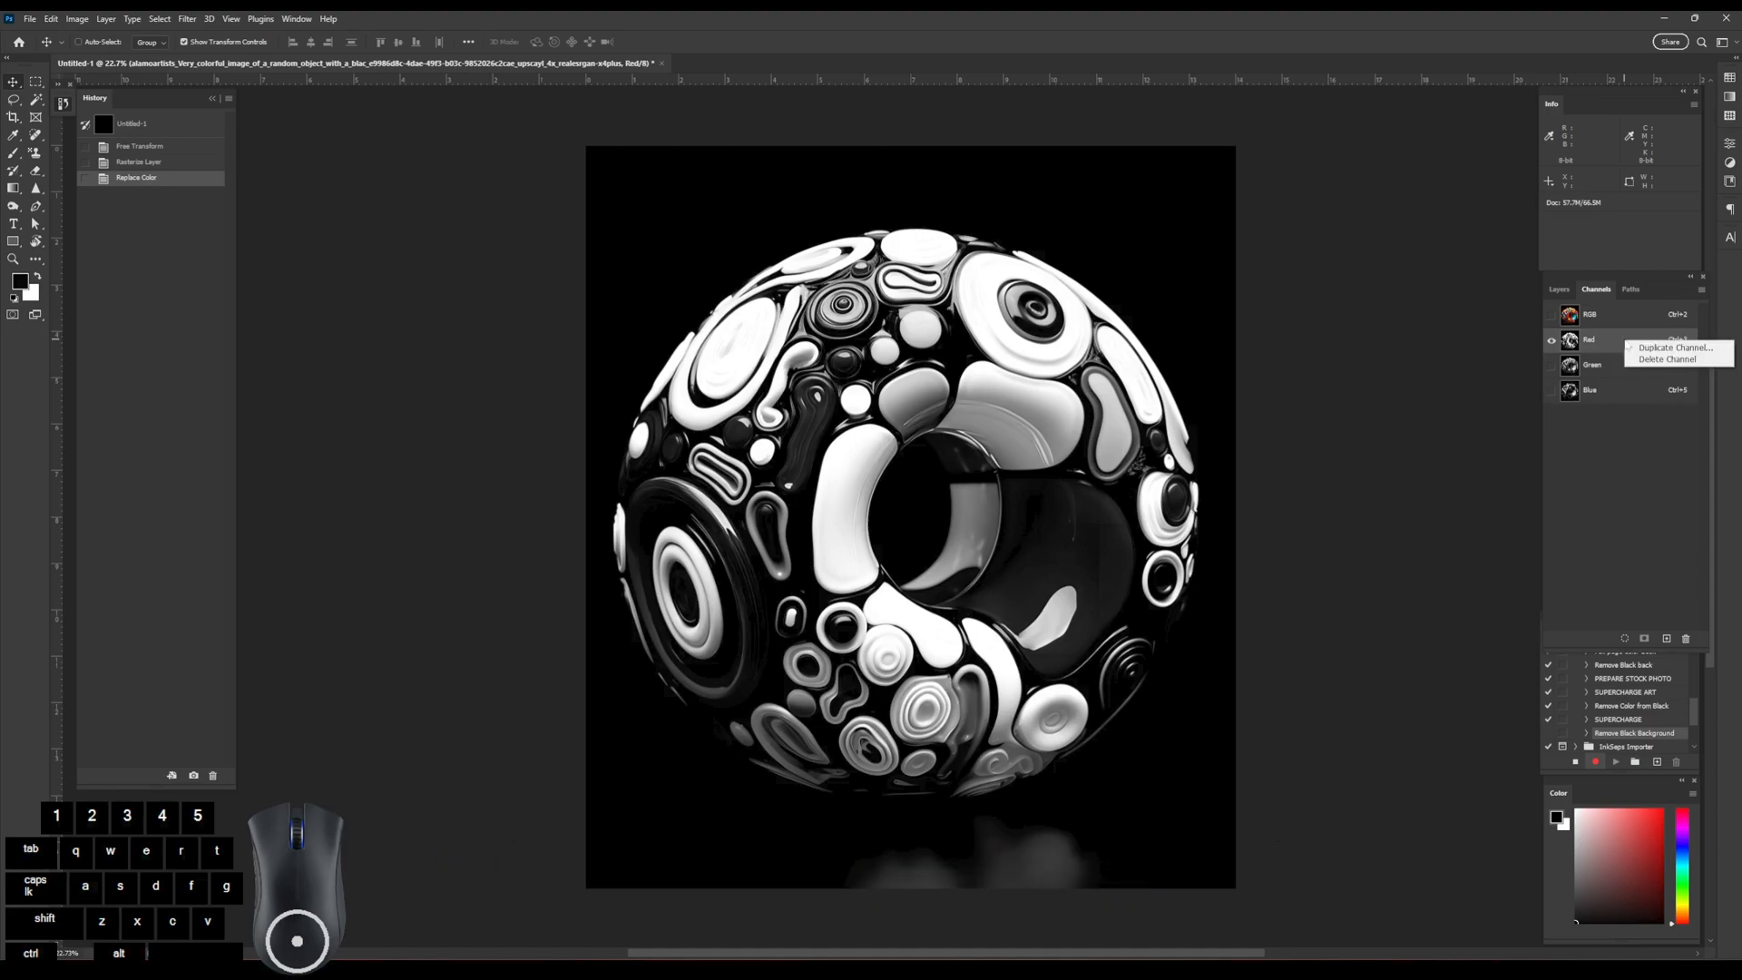
left_click(1661, 349)
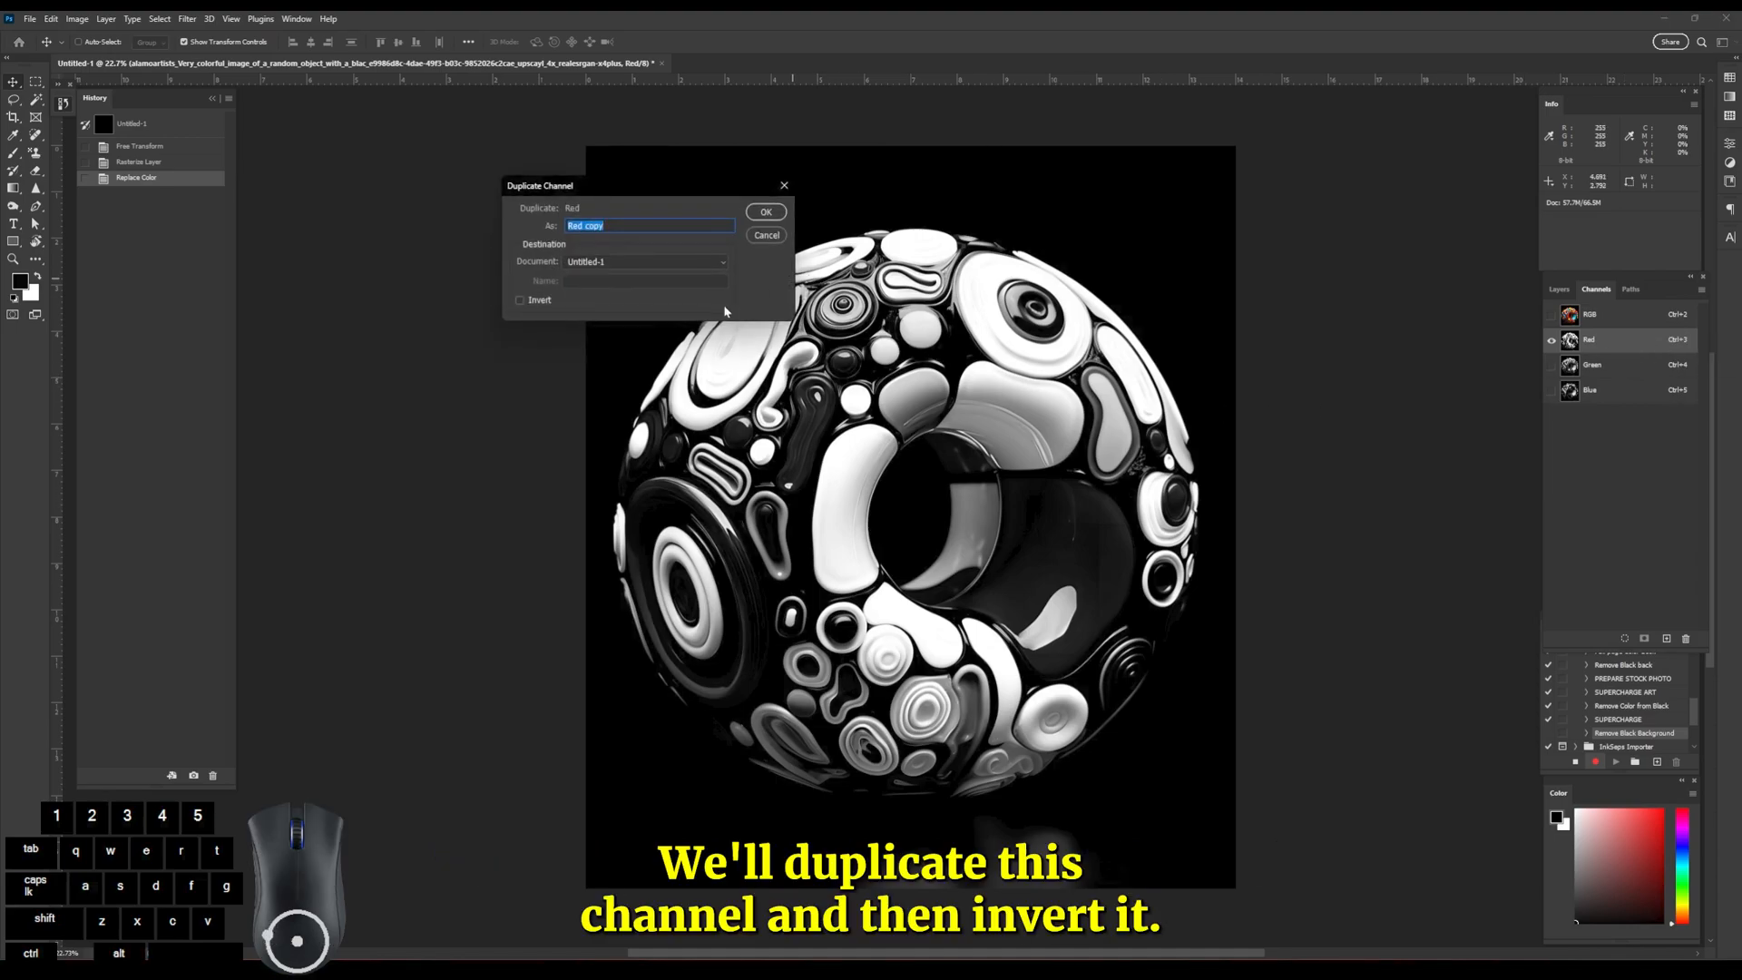
left_click(521, 300)
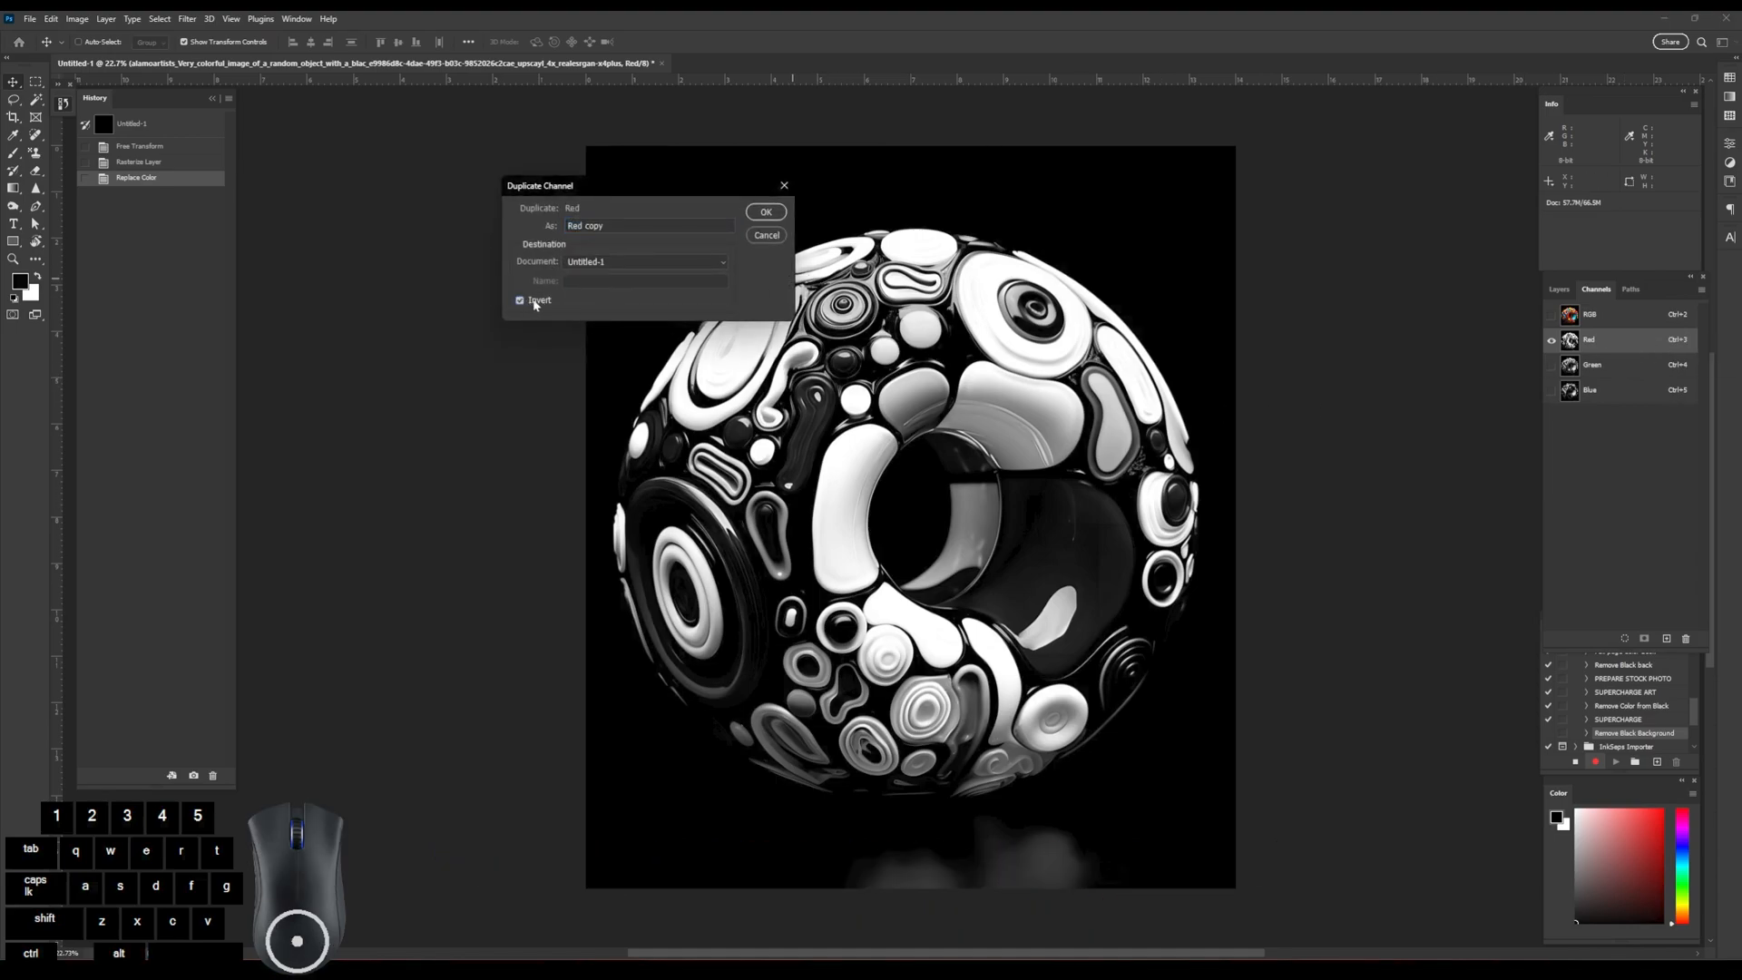
left_click(767, 213)
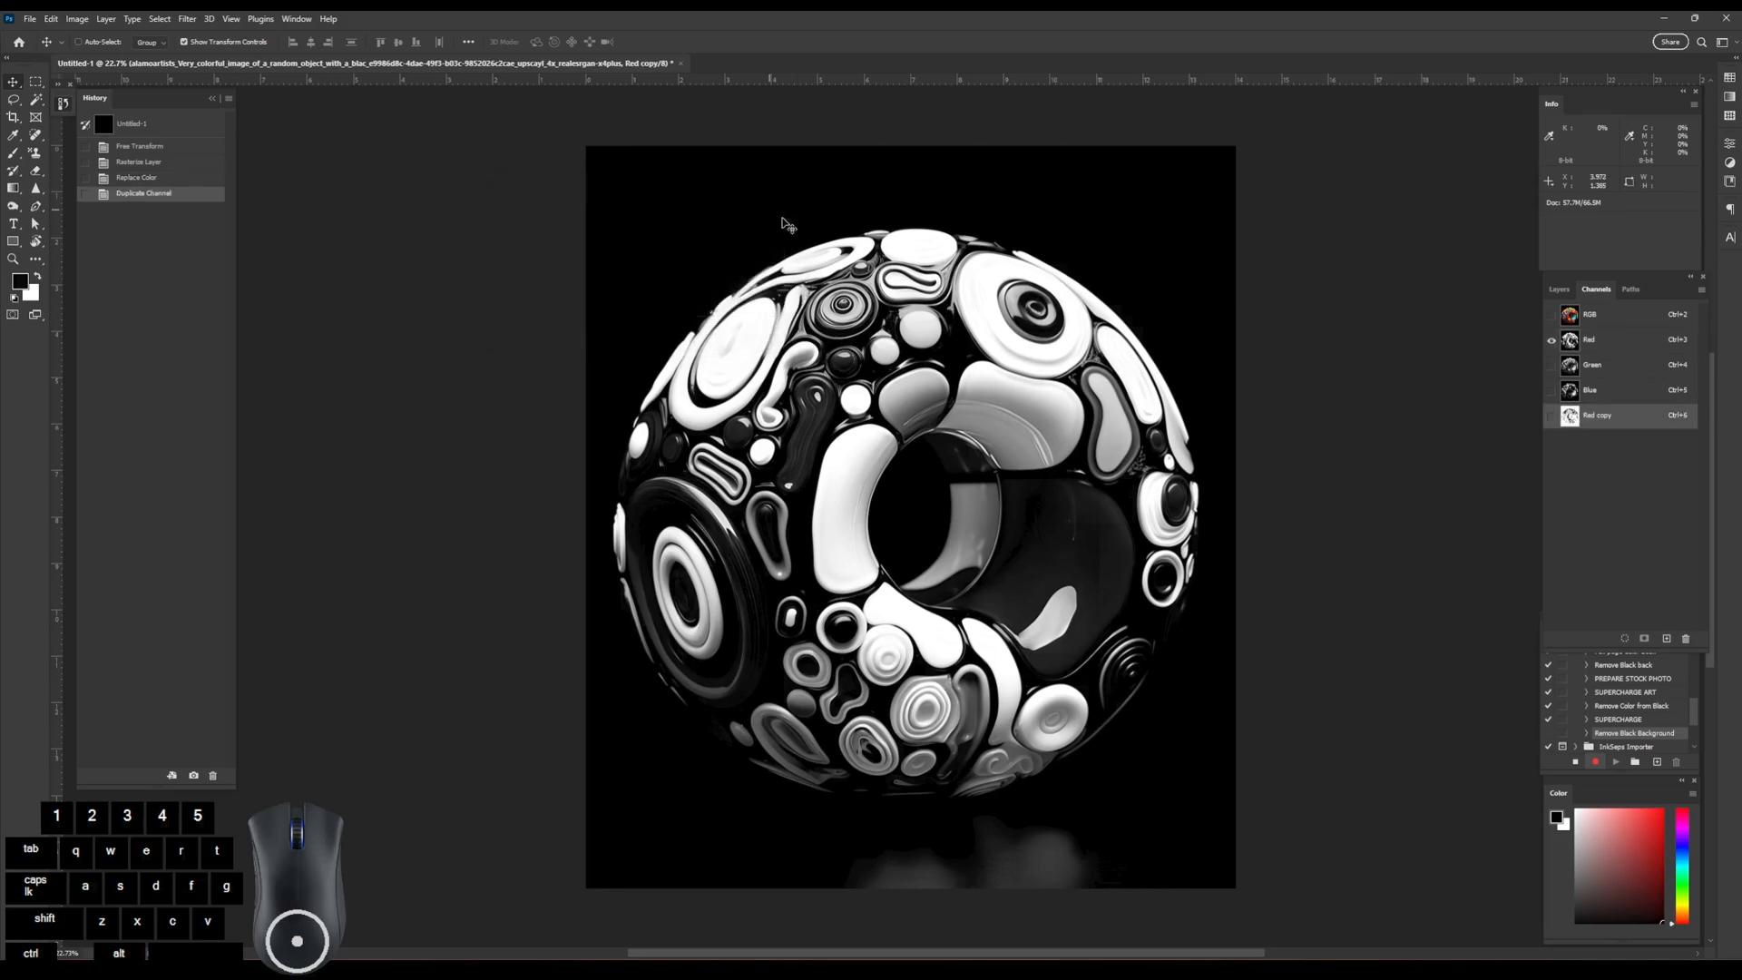
Use Apply Image to multiply the inverted Green channel onto the Red copy channel.
right_click(1623, 420)
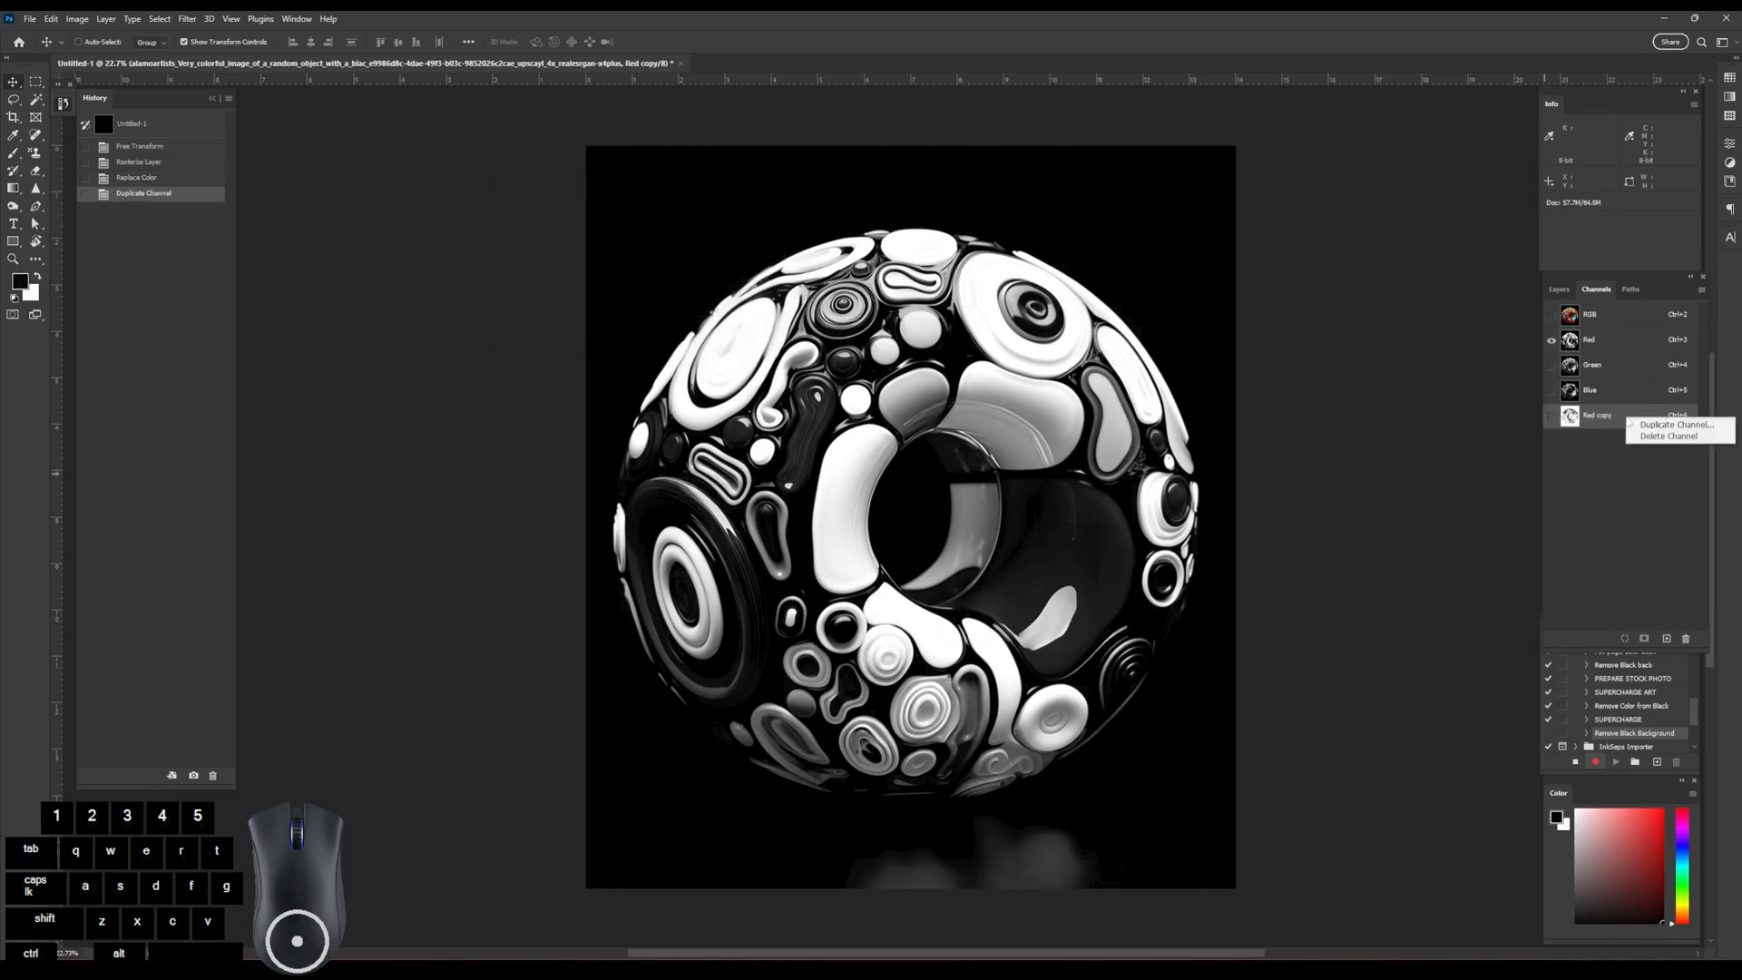
left_click(1625, 420)
left_click(77, 18)
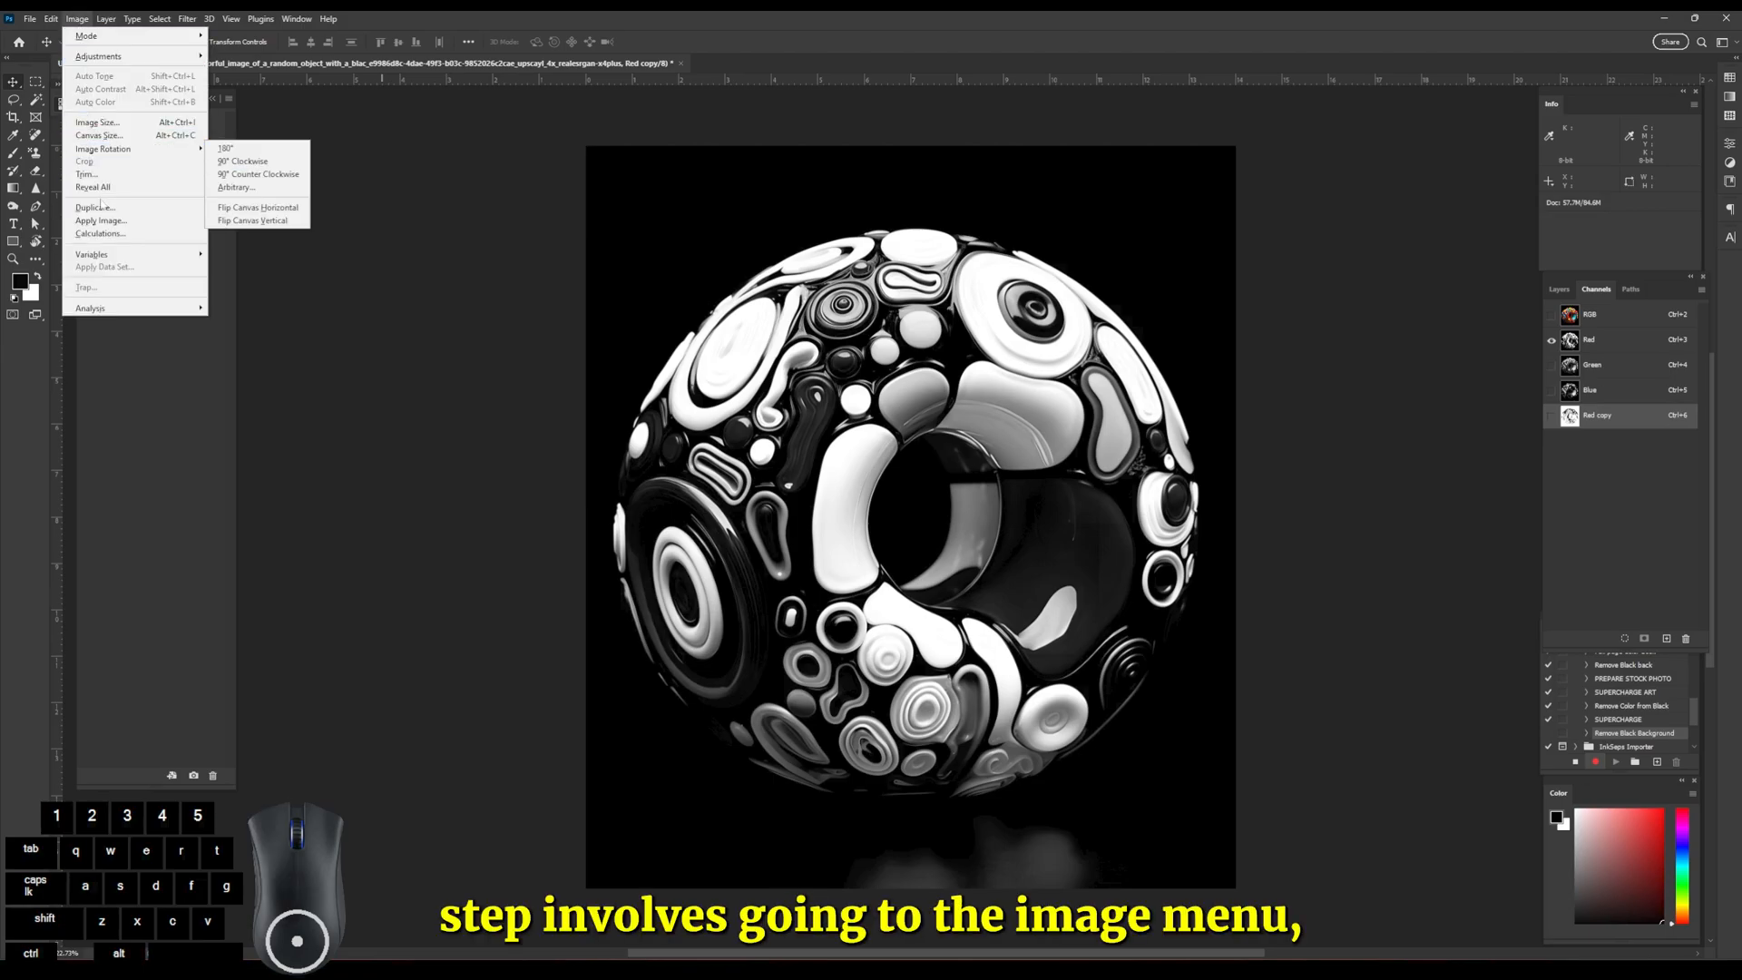
left_click(107, 221)
left_click(218, 255)
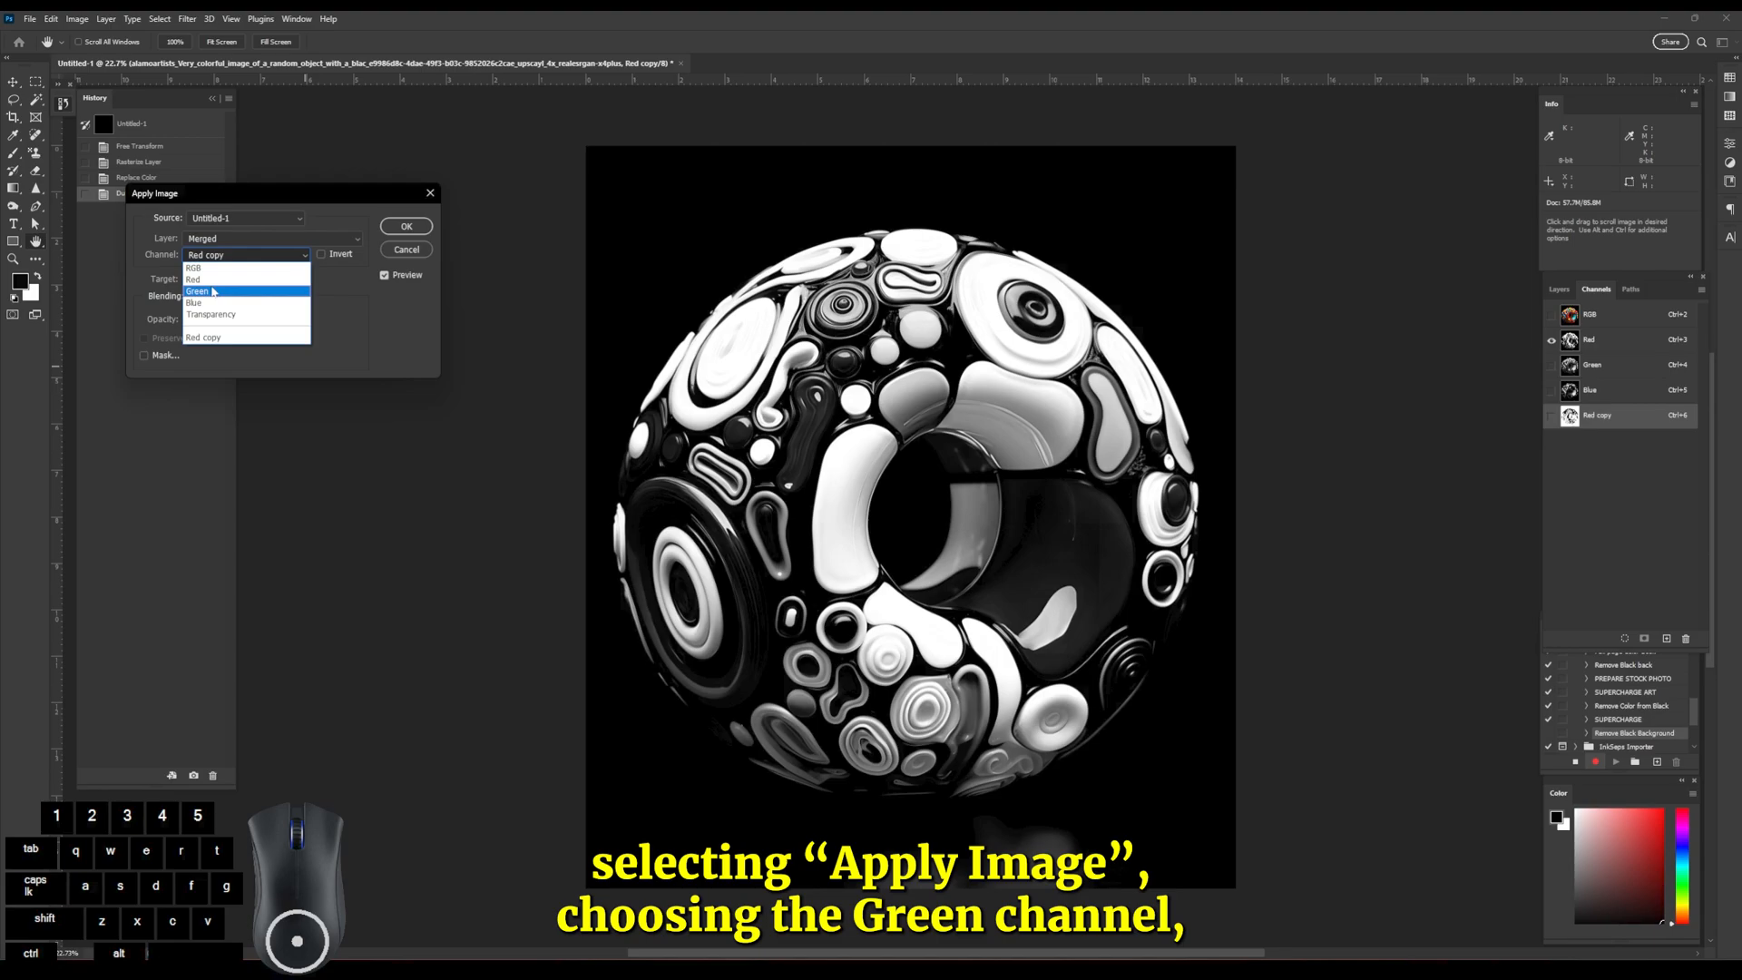
left_click(214, 291)
left_click(323, 254)
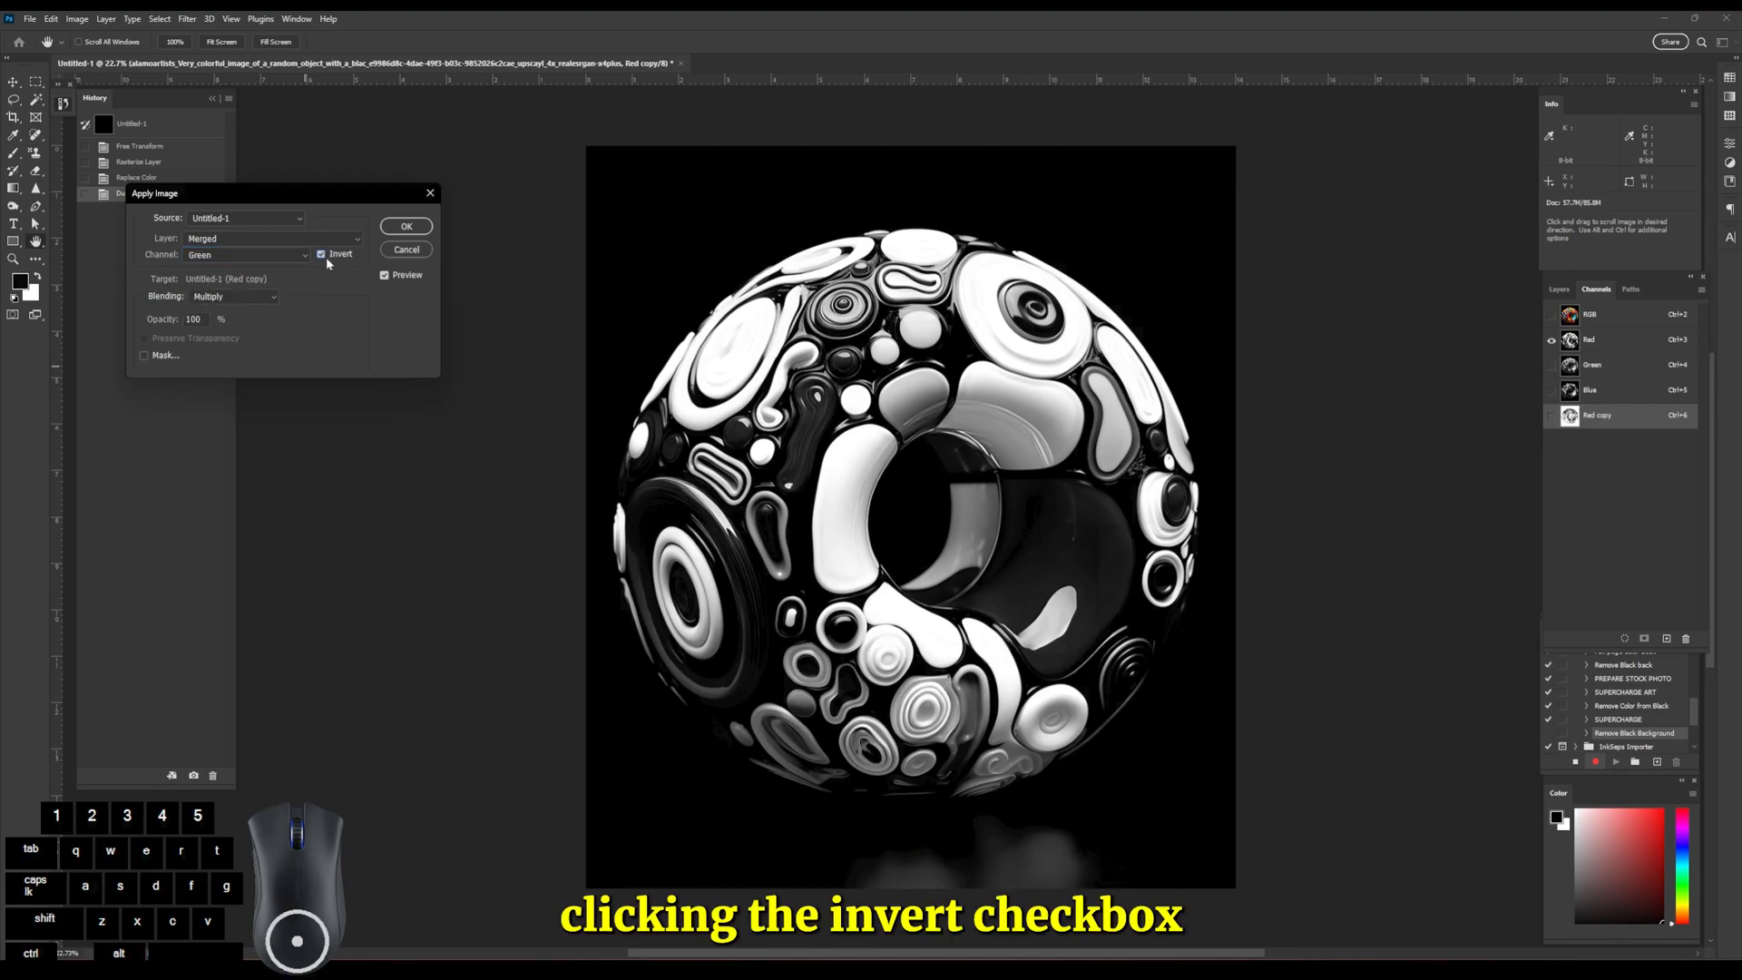
left_click(407, 227)
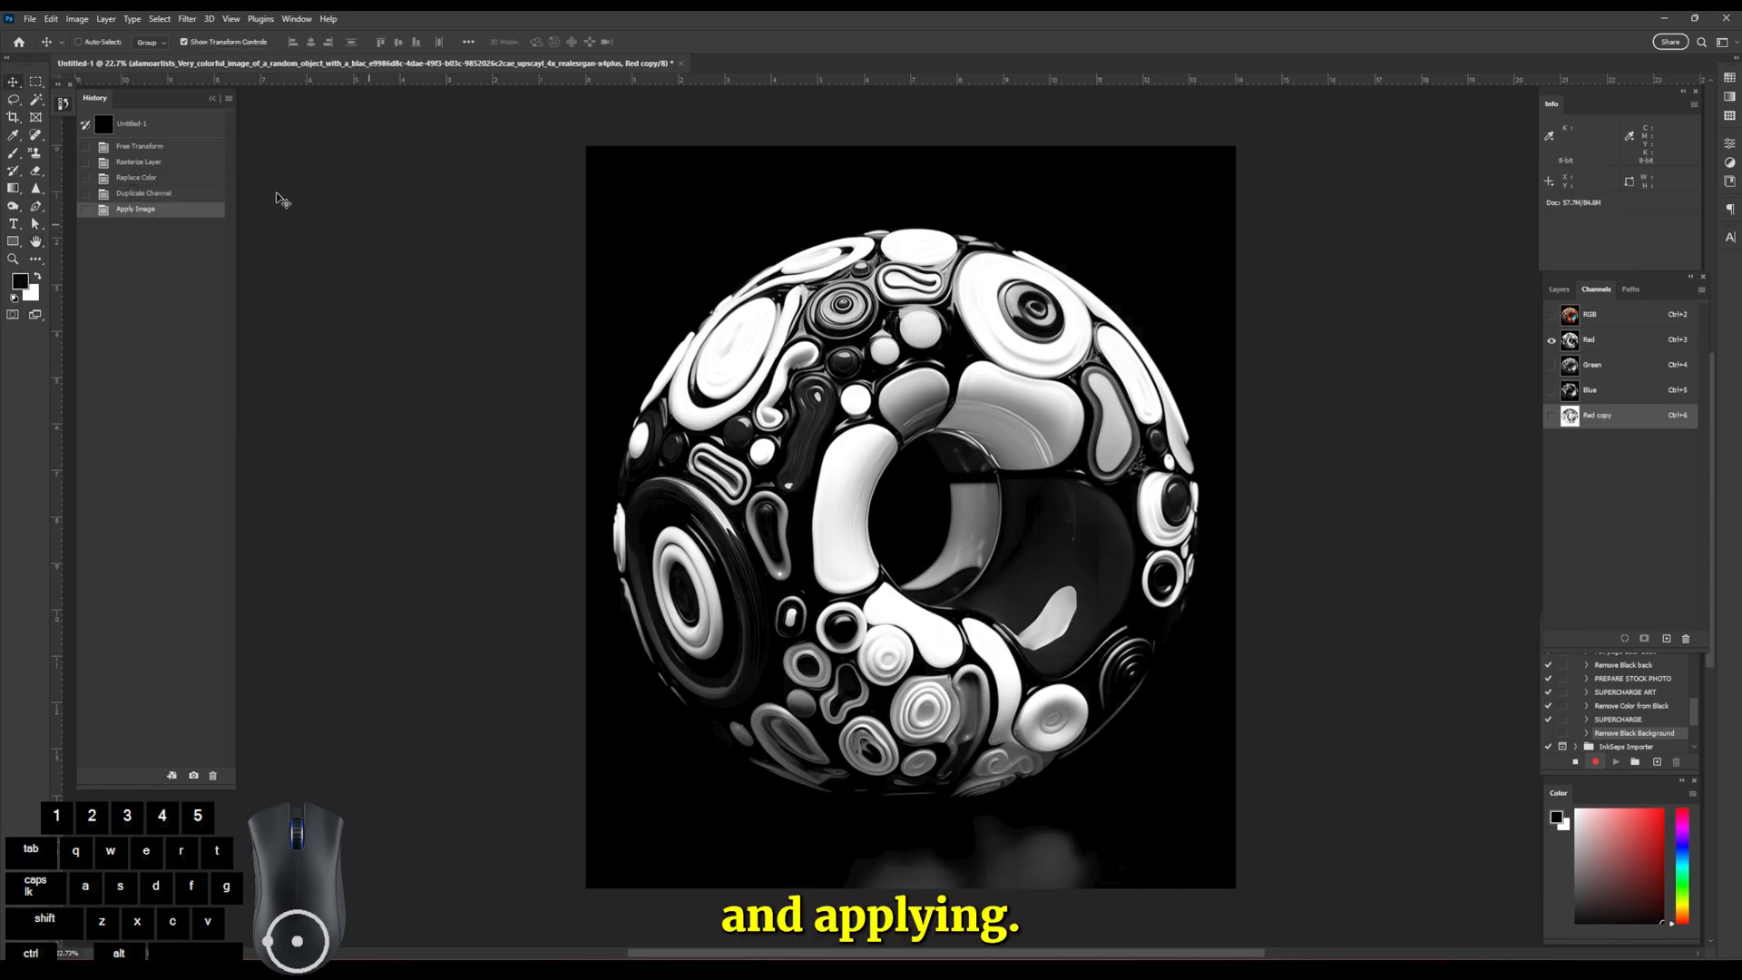
Use Apply Image to multiply the inverted Blue channel onto the Red copy channel.
left_click(77, 19)
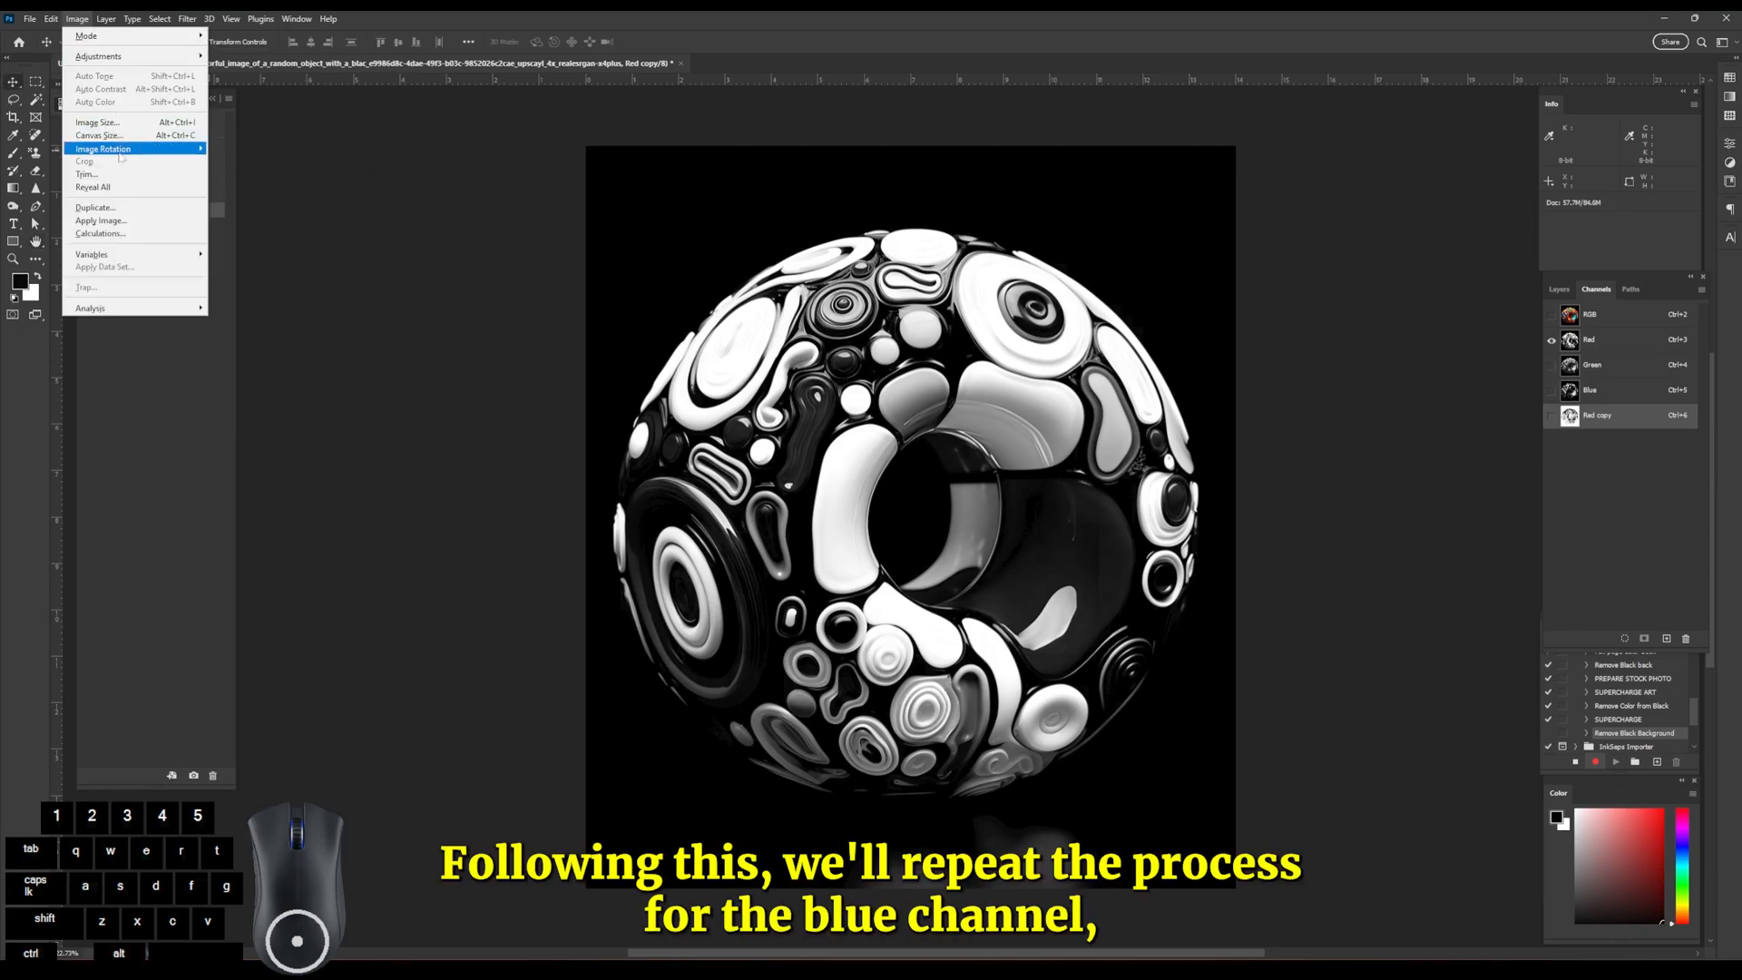
left_click(177, 223)
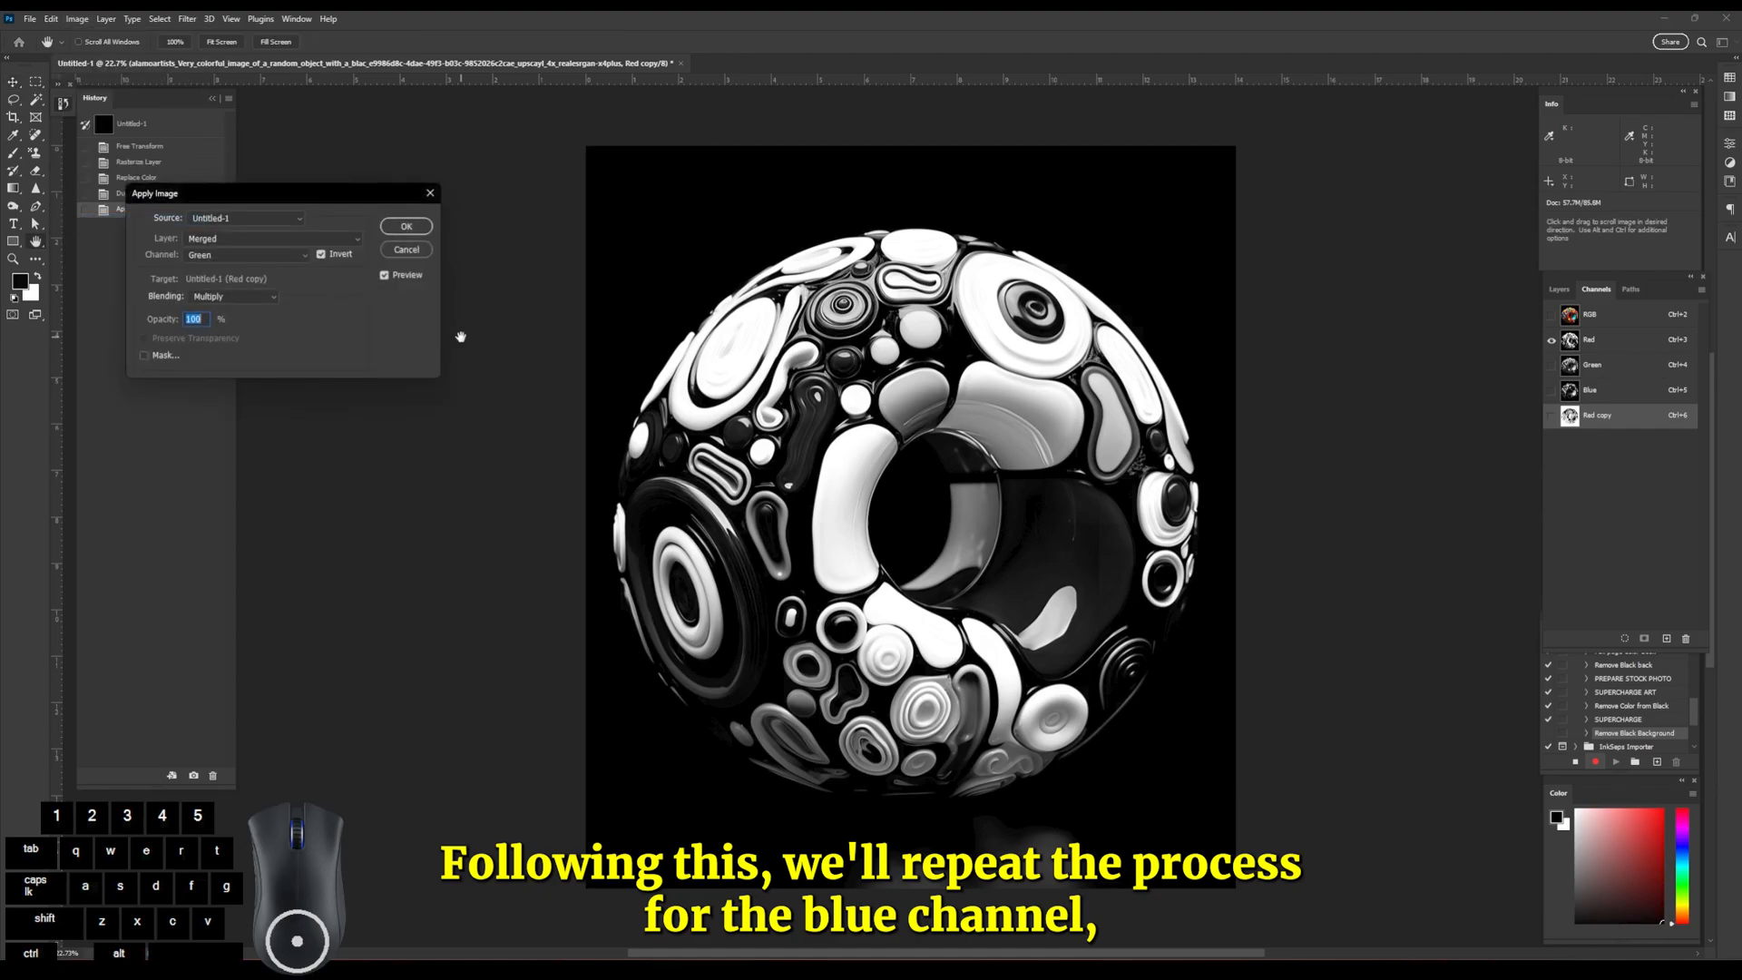
left_click(289, 257)
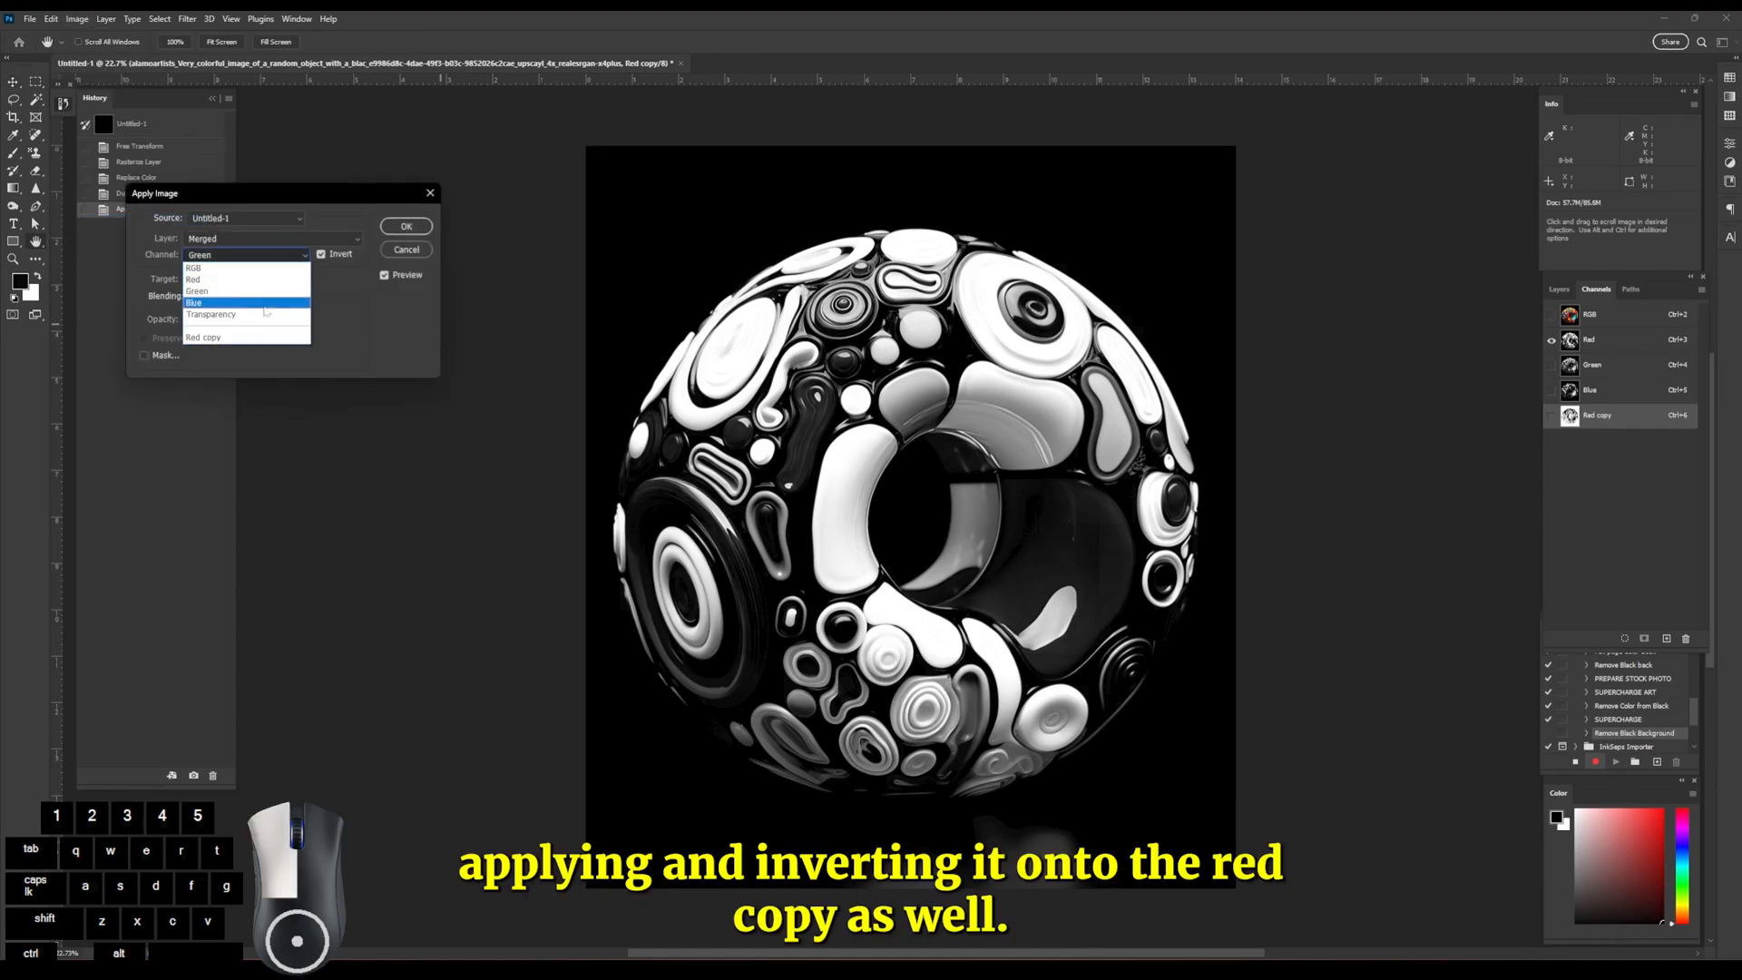
left_click(308, 271)
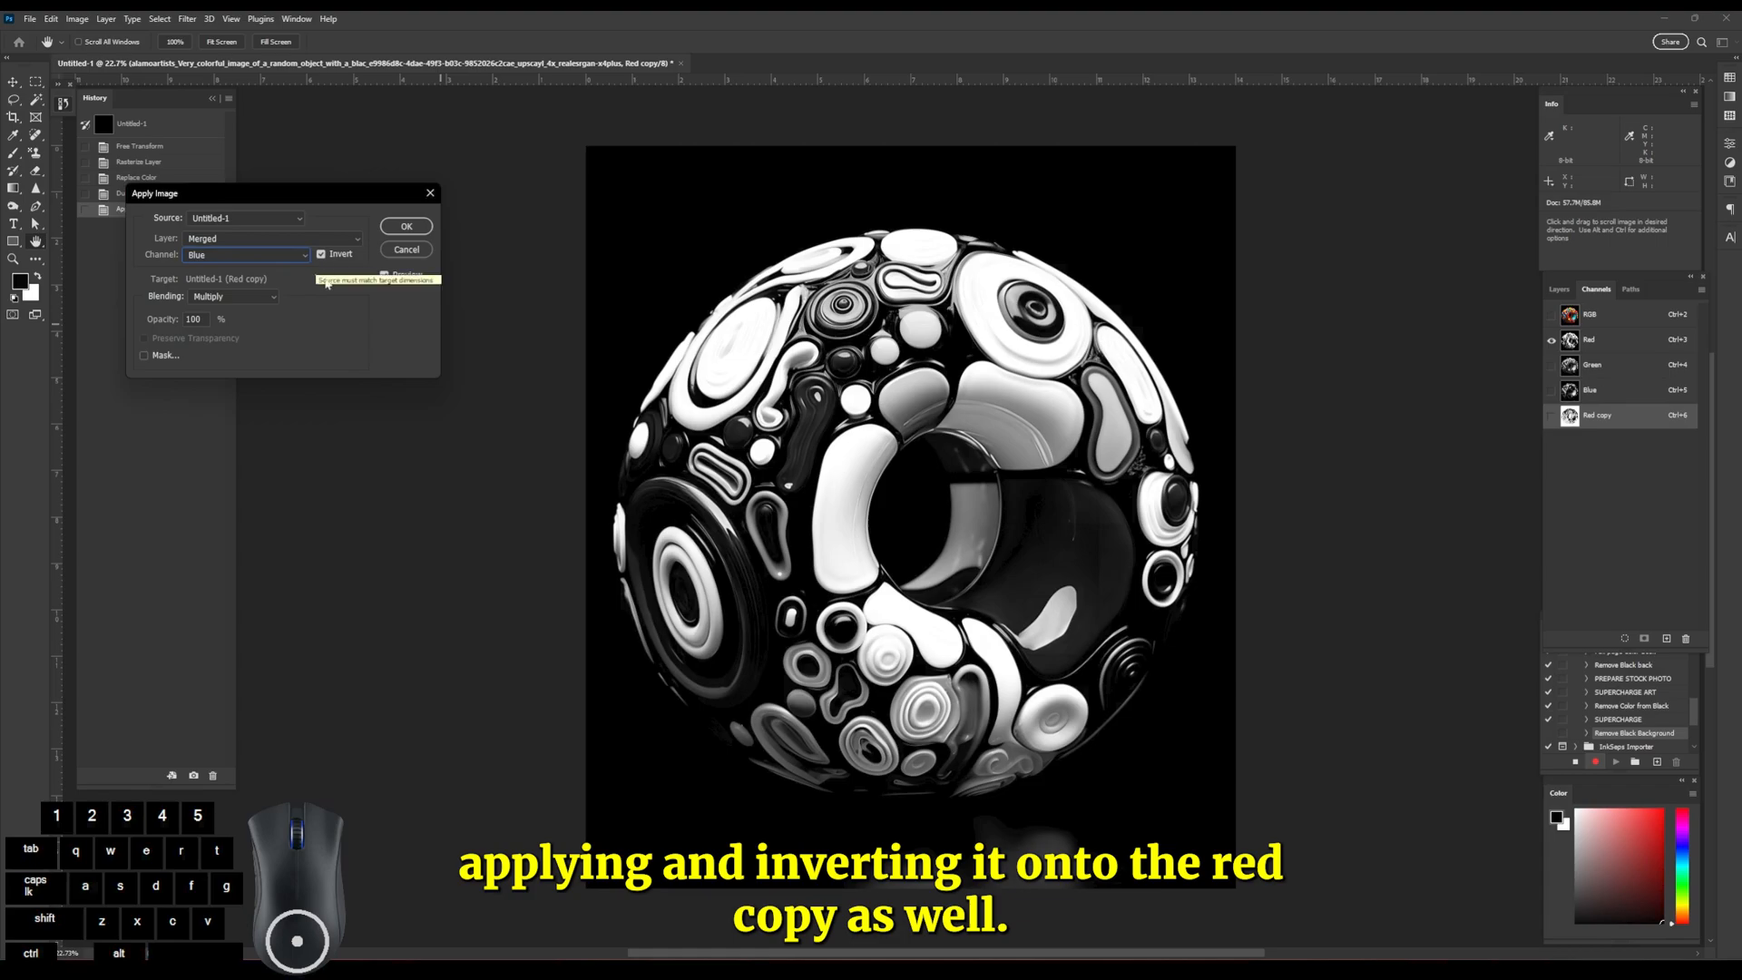
left_click(409, 228)
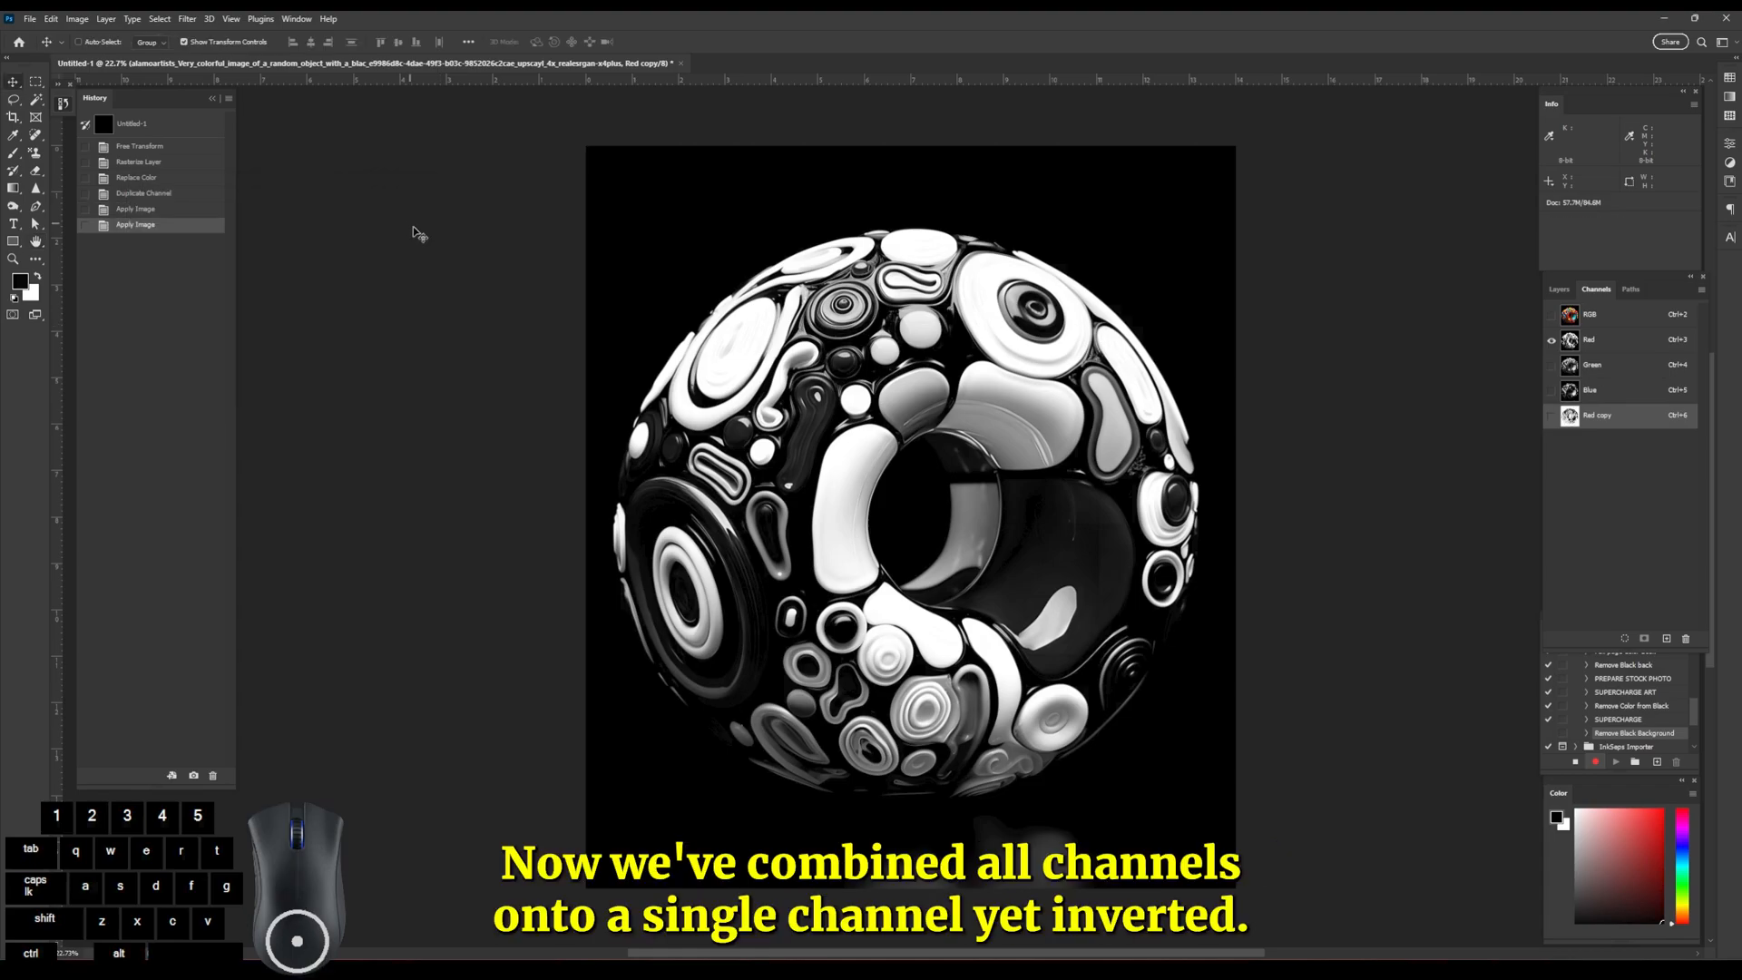
With the RGB composite active, load the Red copy channel as a selection, clear the selected pixels and deselect.
key("ctrl+2")
left_click(1570, 416, "ctrl")
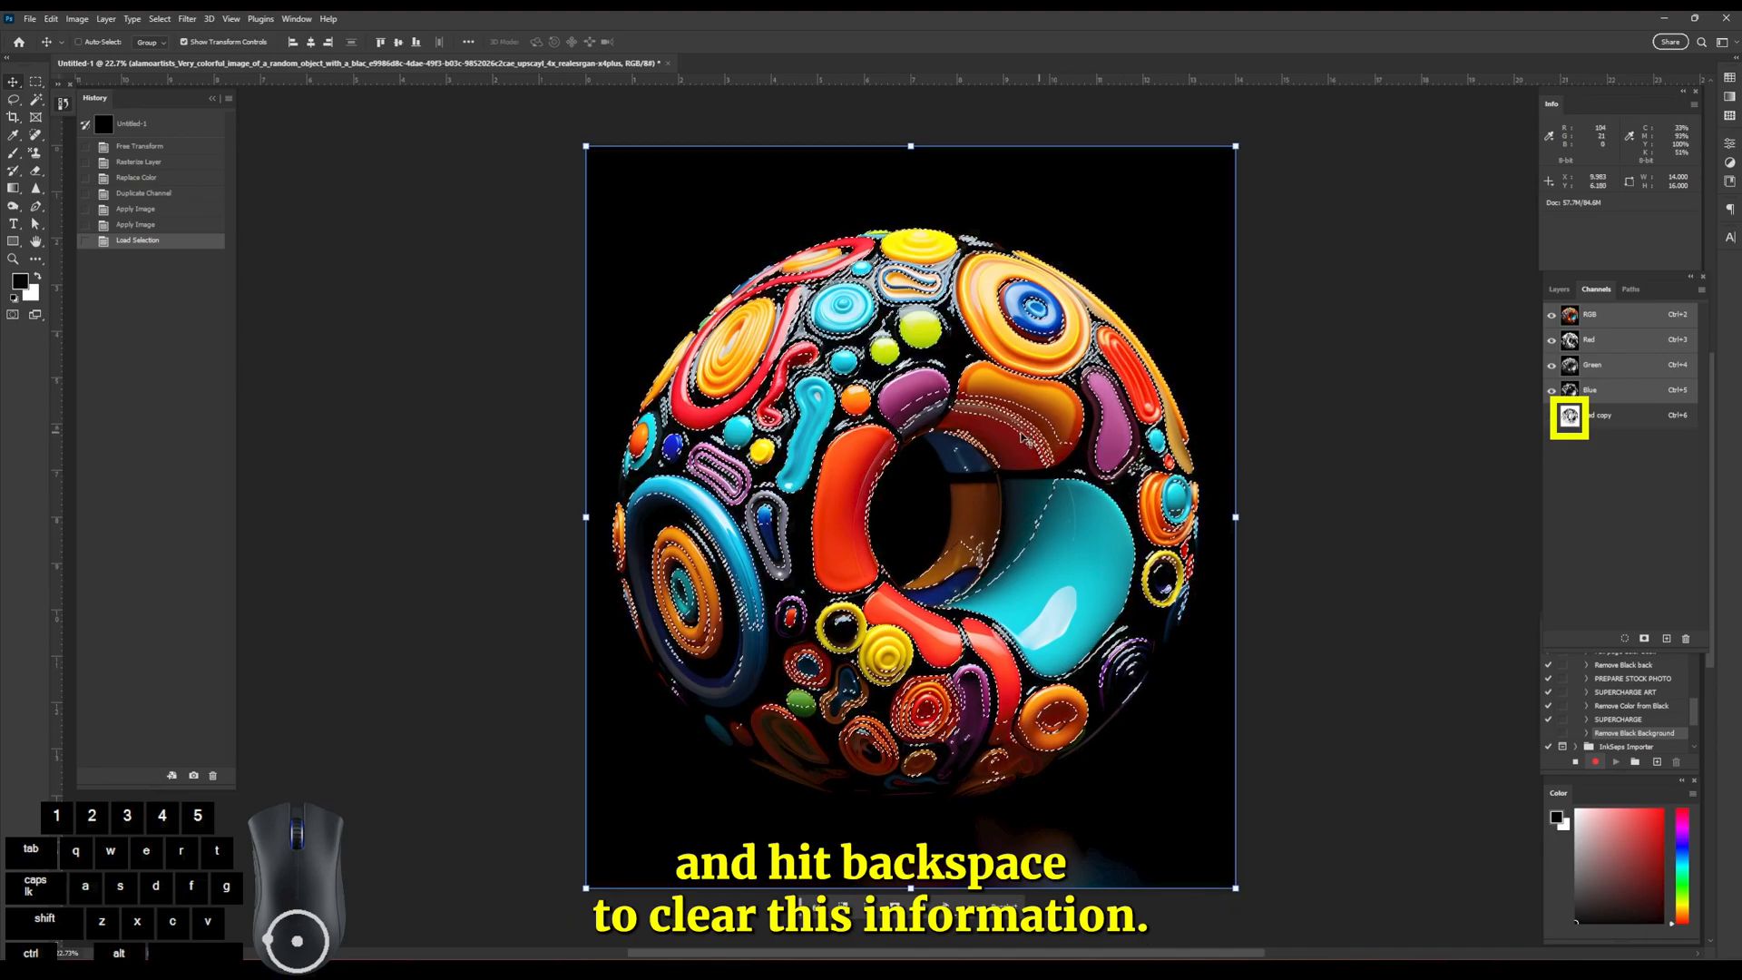
key("BackSpace")
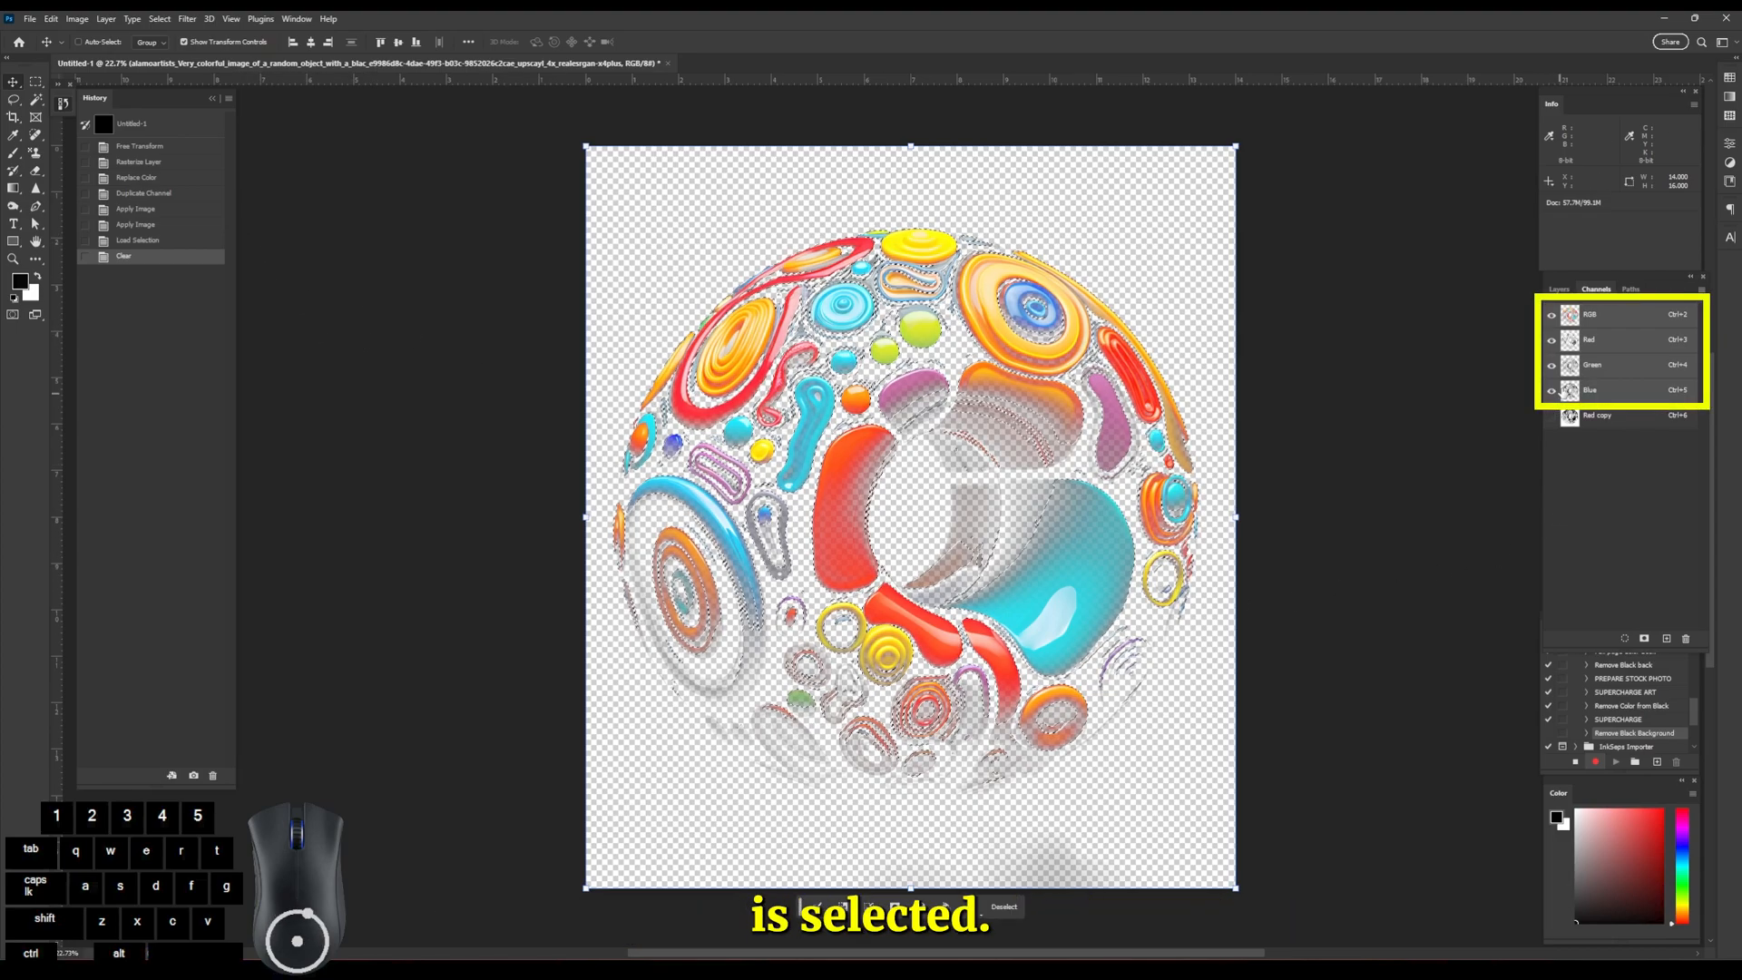
key("ctrl+d")
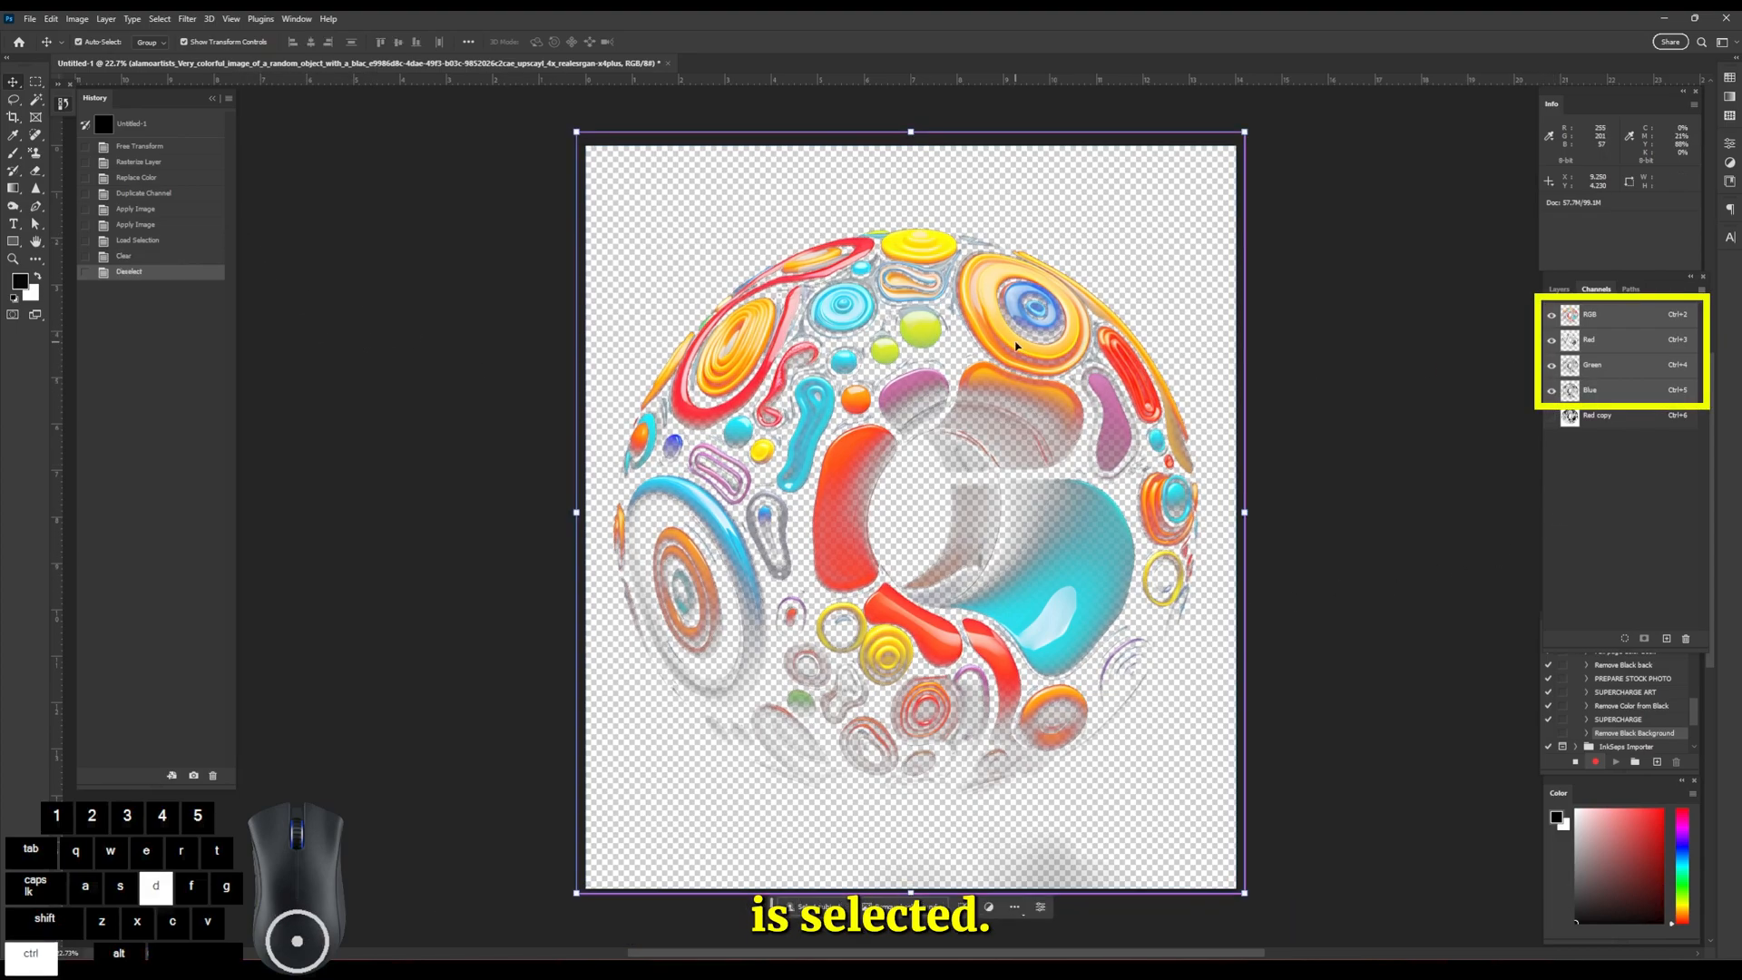
Remove the black matte from the image layer.
left_click(106, 19)
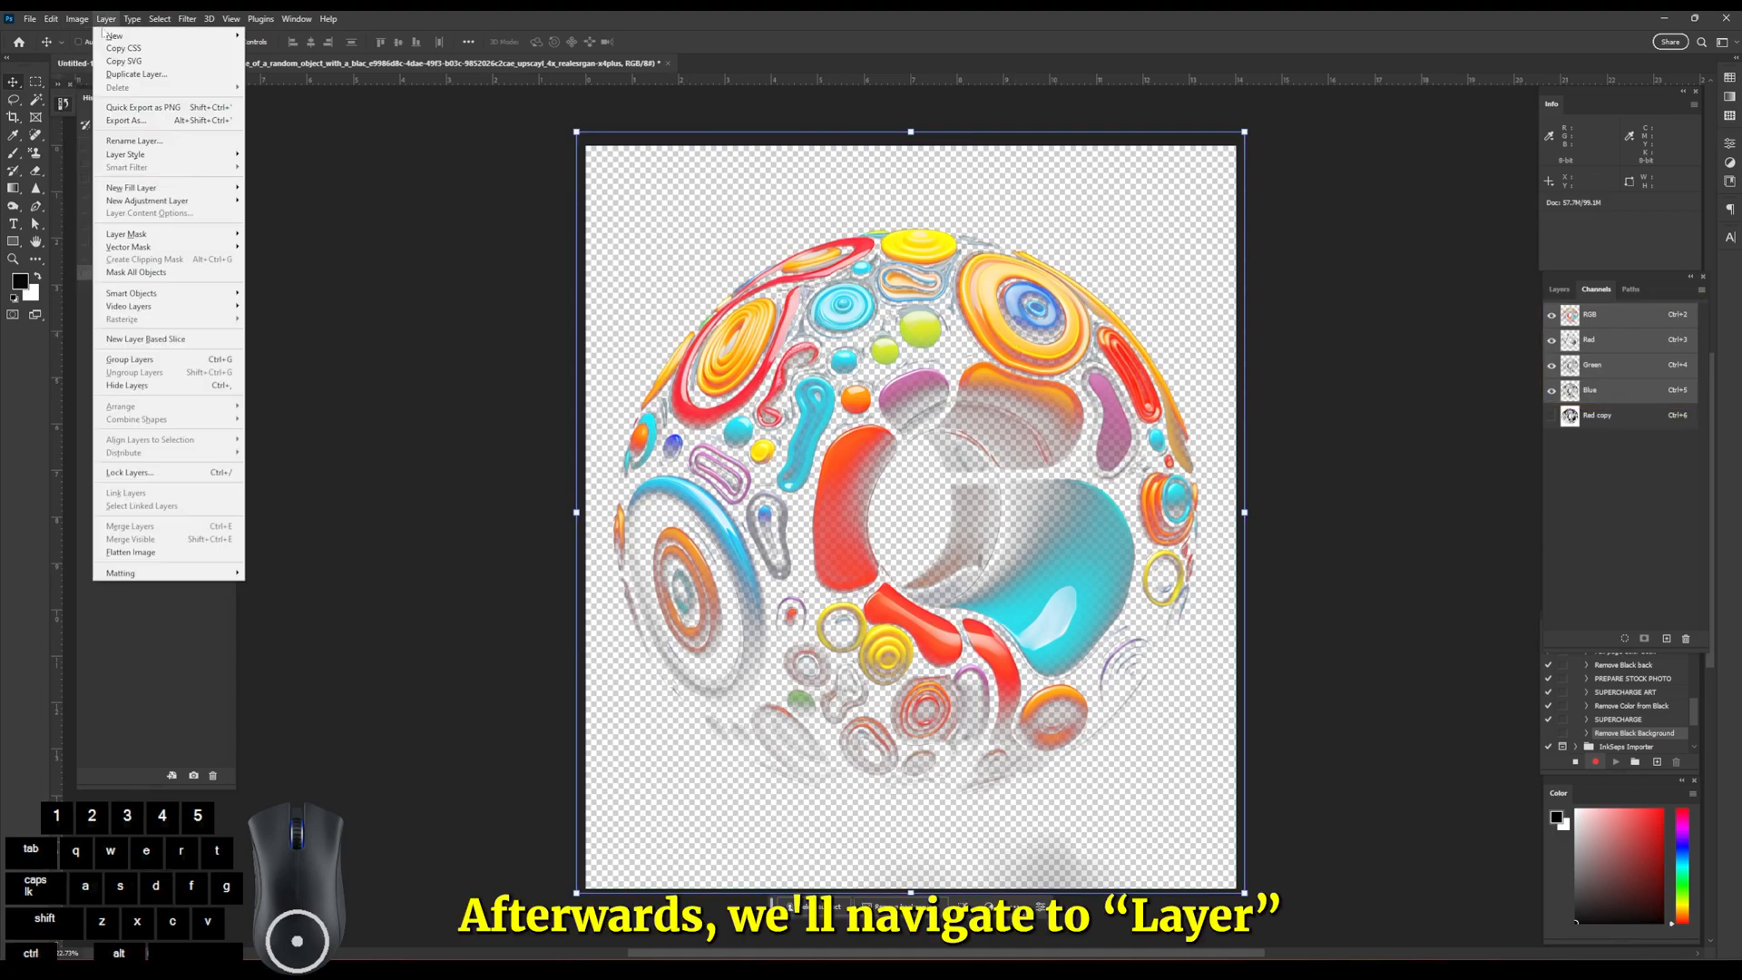
mouse_move(145, 577)
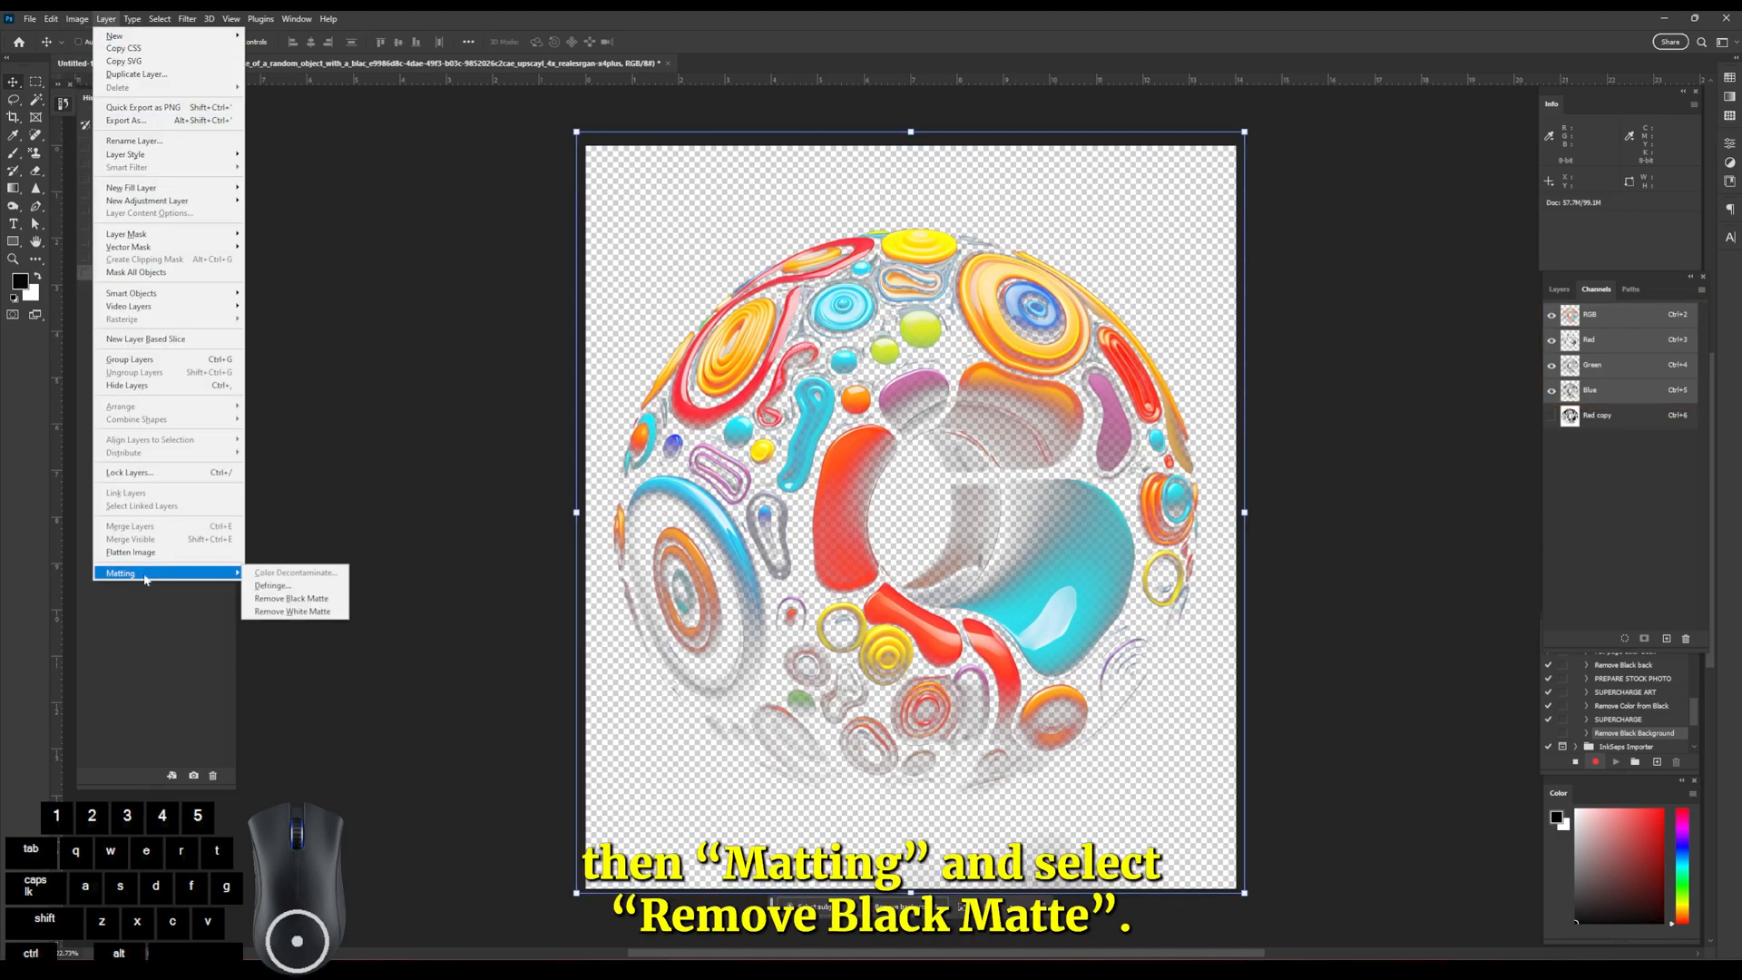
left_click(288, 600)
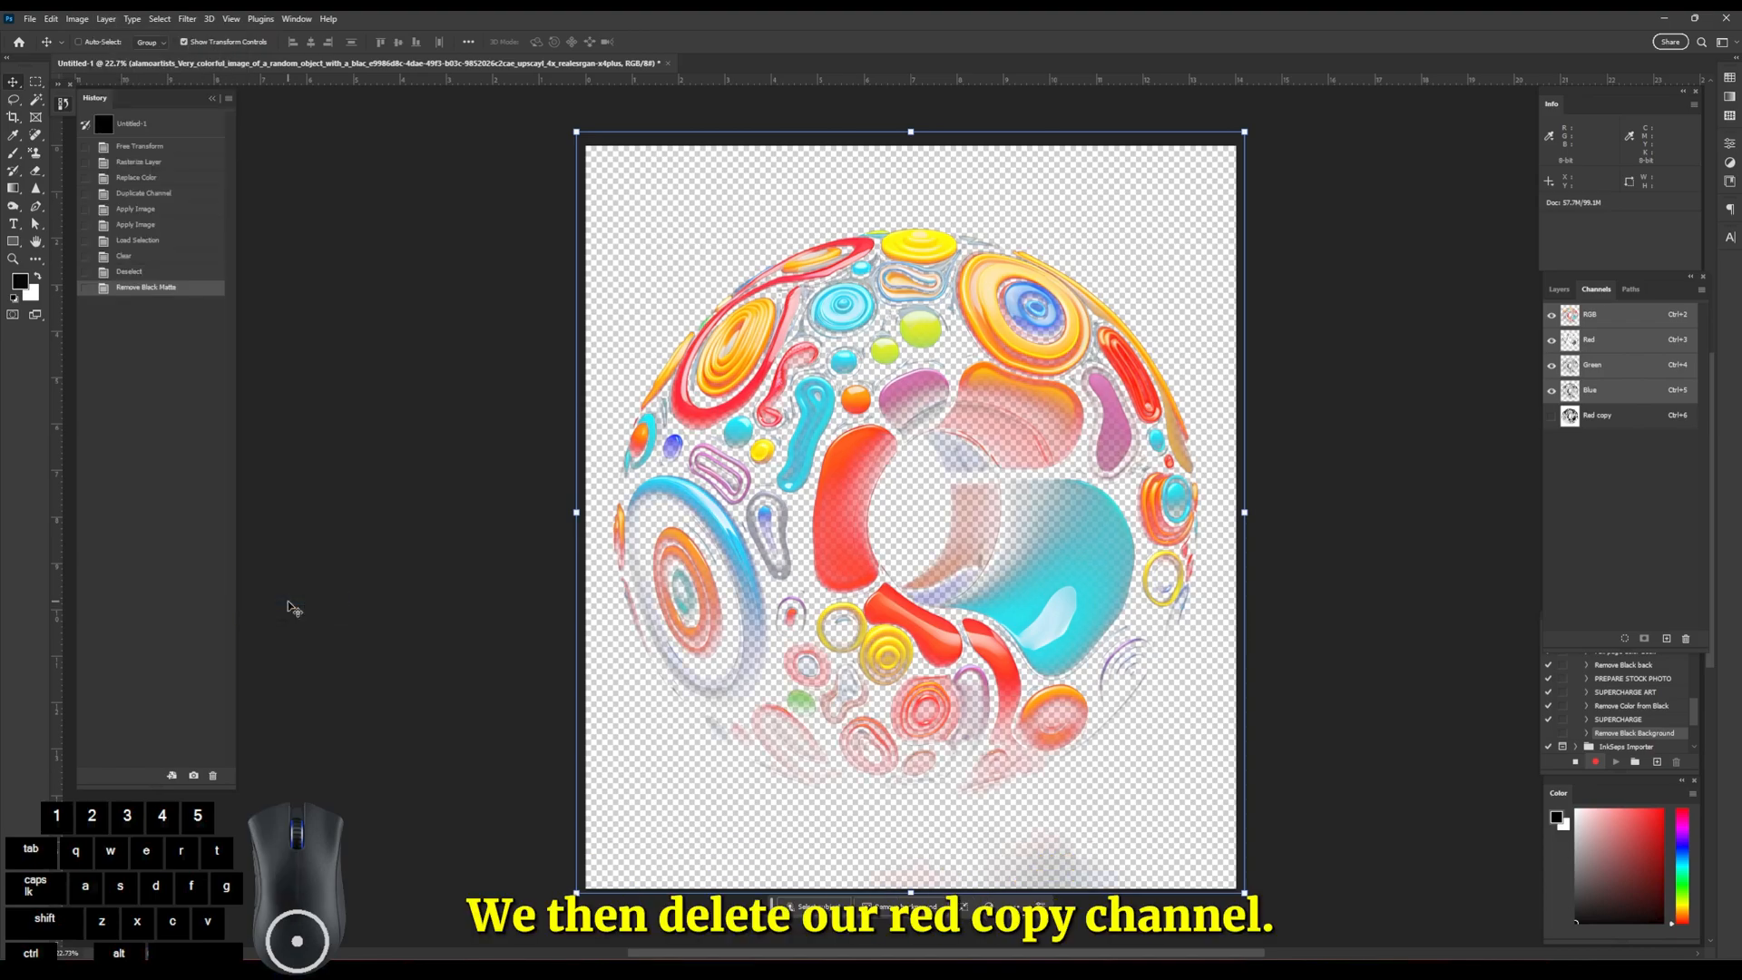
Delete the Red copy channel and stop recording the action.
left_click(1576, 413)
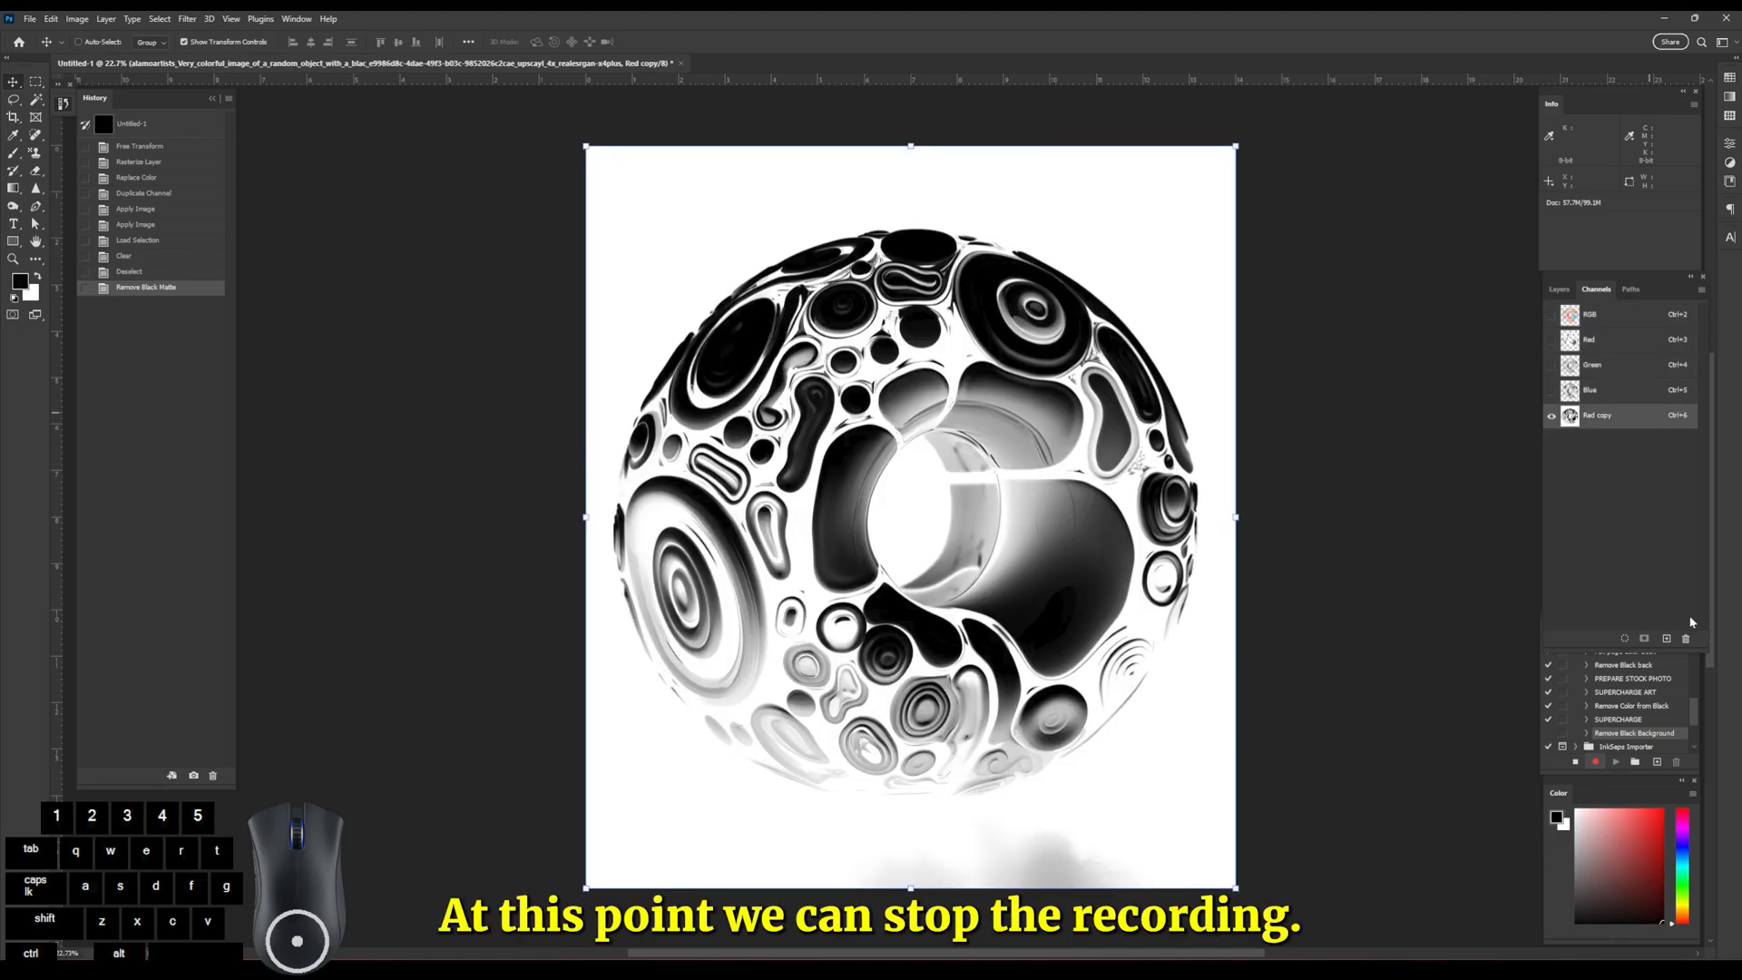
left_click(1684, 640)
left_click(806, 359)
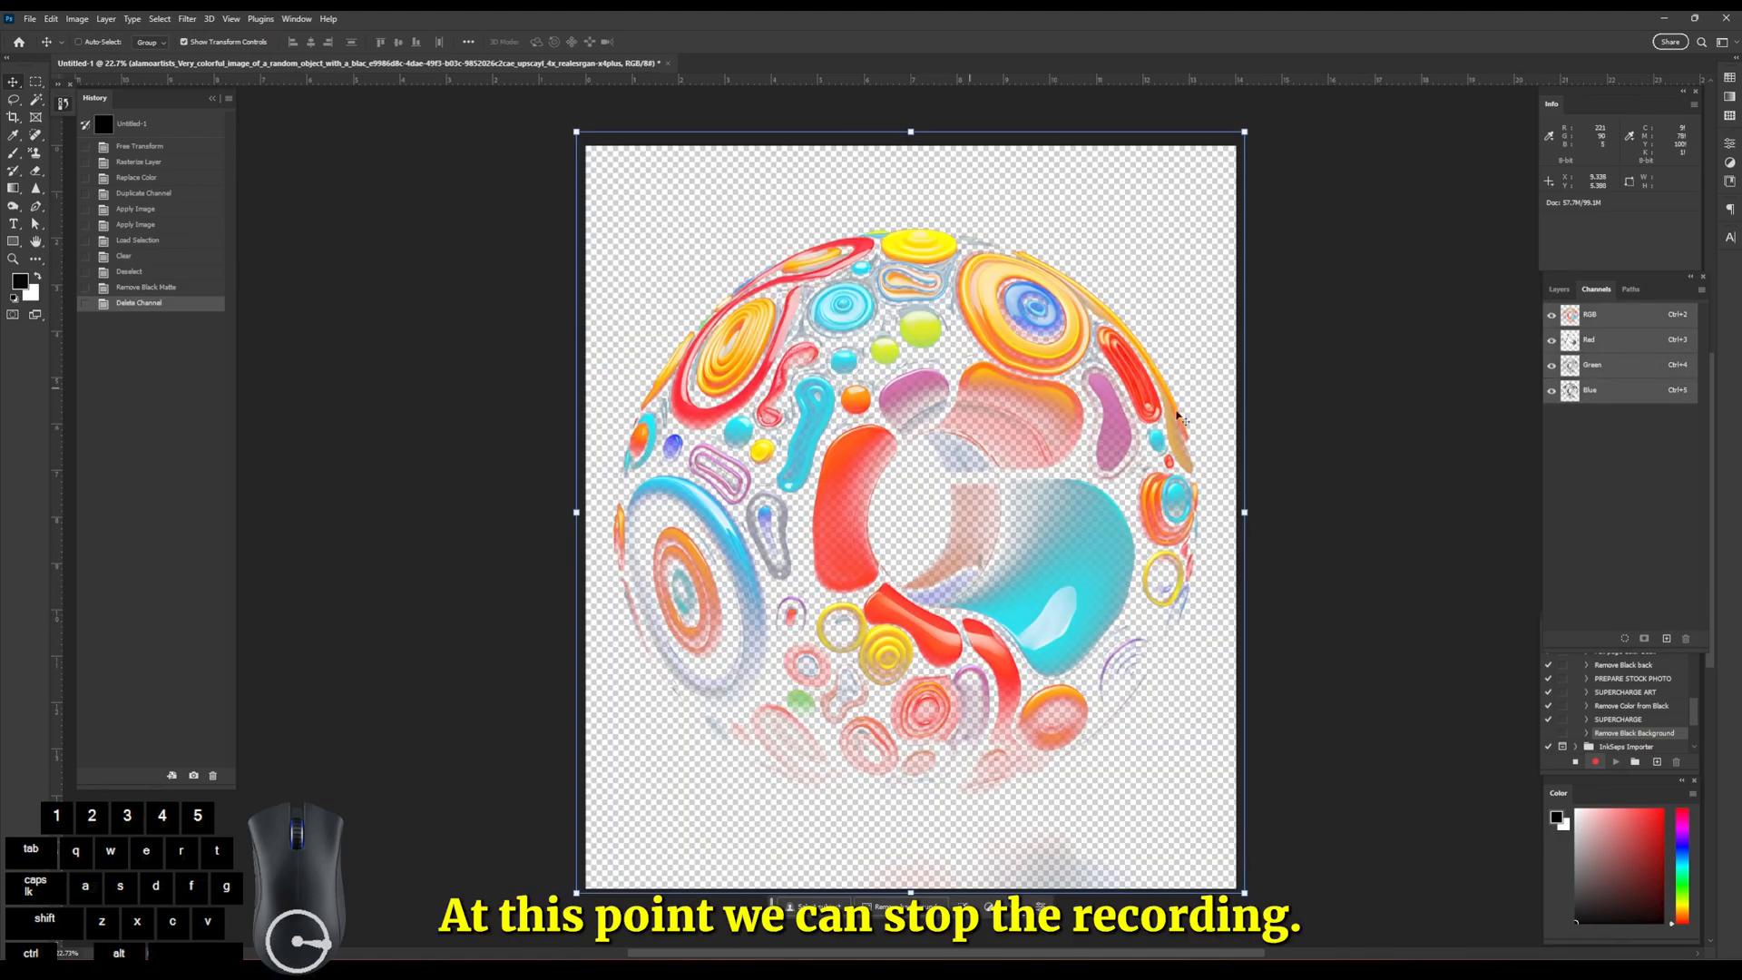
left_click(1574, 763)
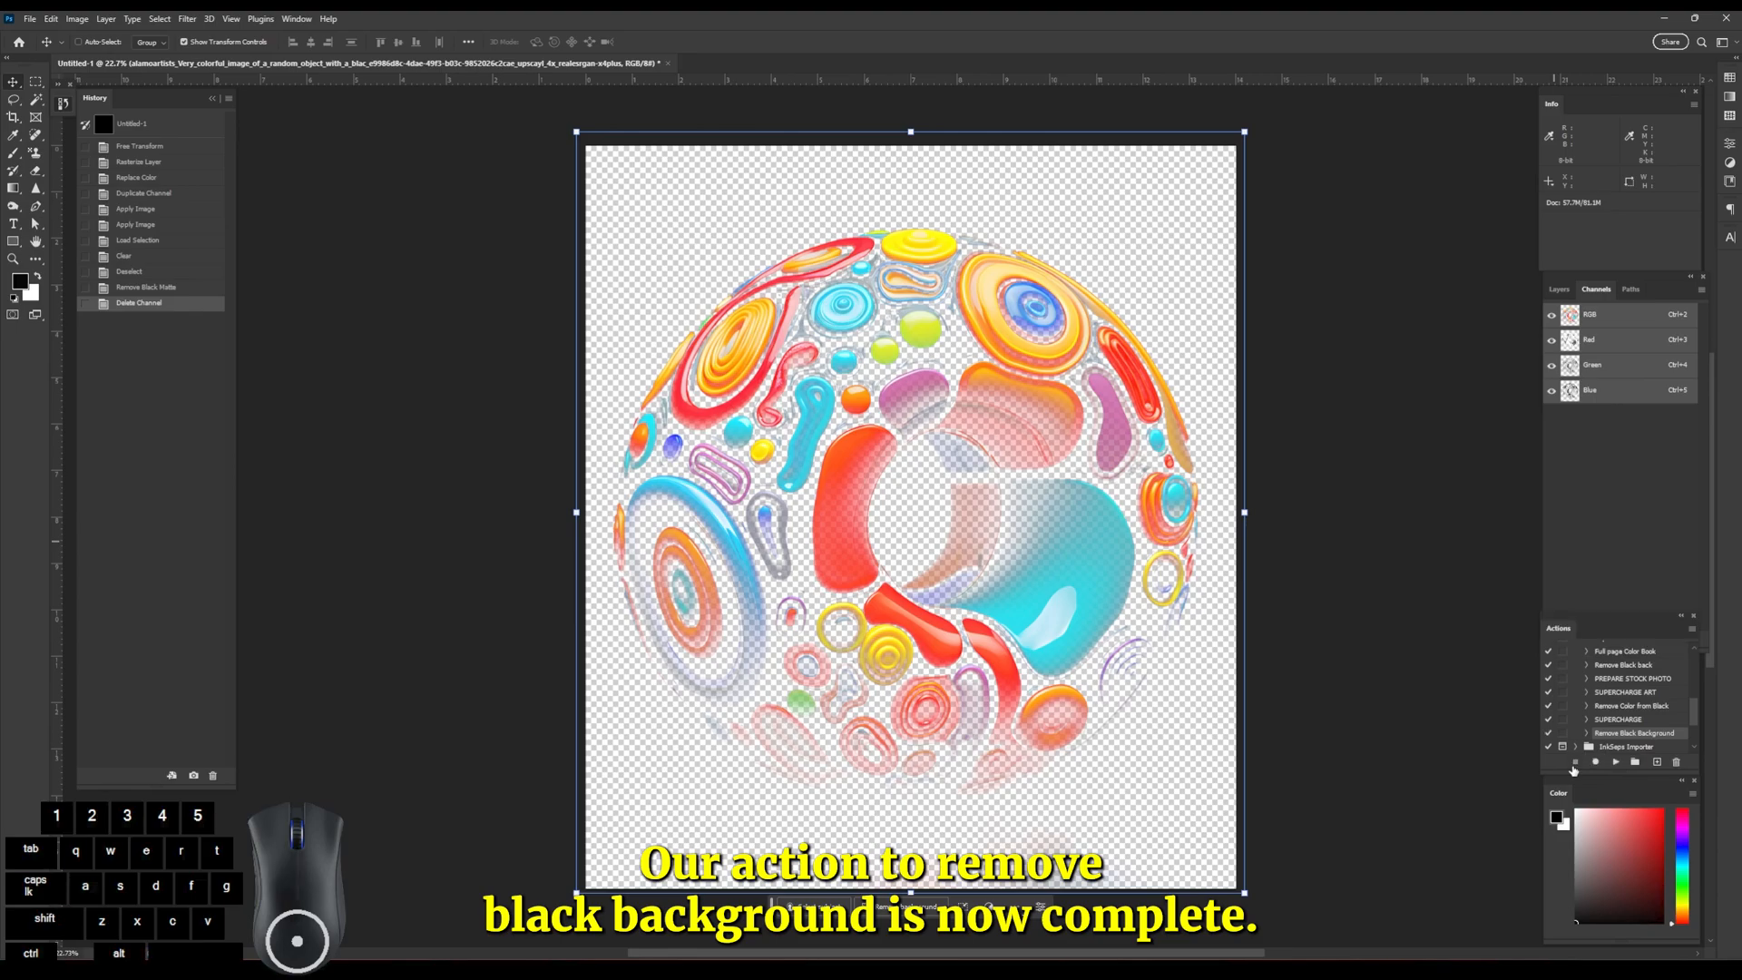
Add a new layer beneath the sphere image and draw a black rectangle about 4330 × 4900 px over the canvas.
left_click(1559, 288)
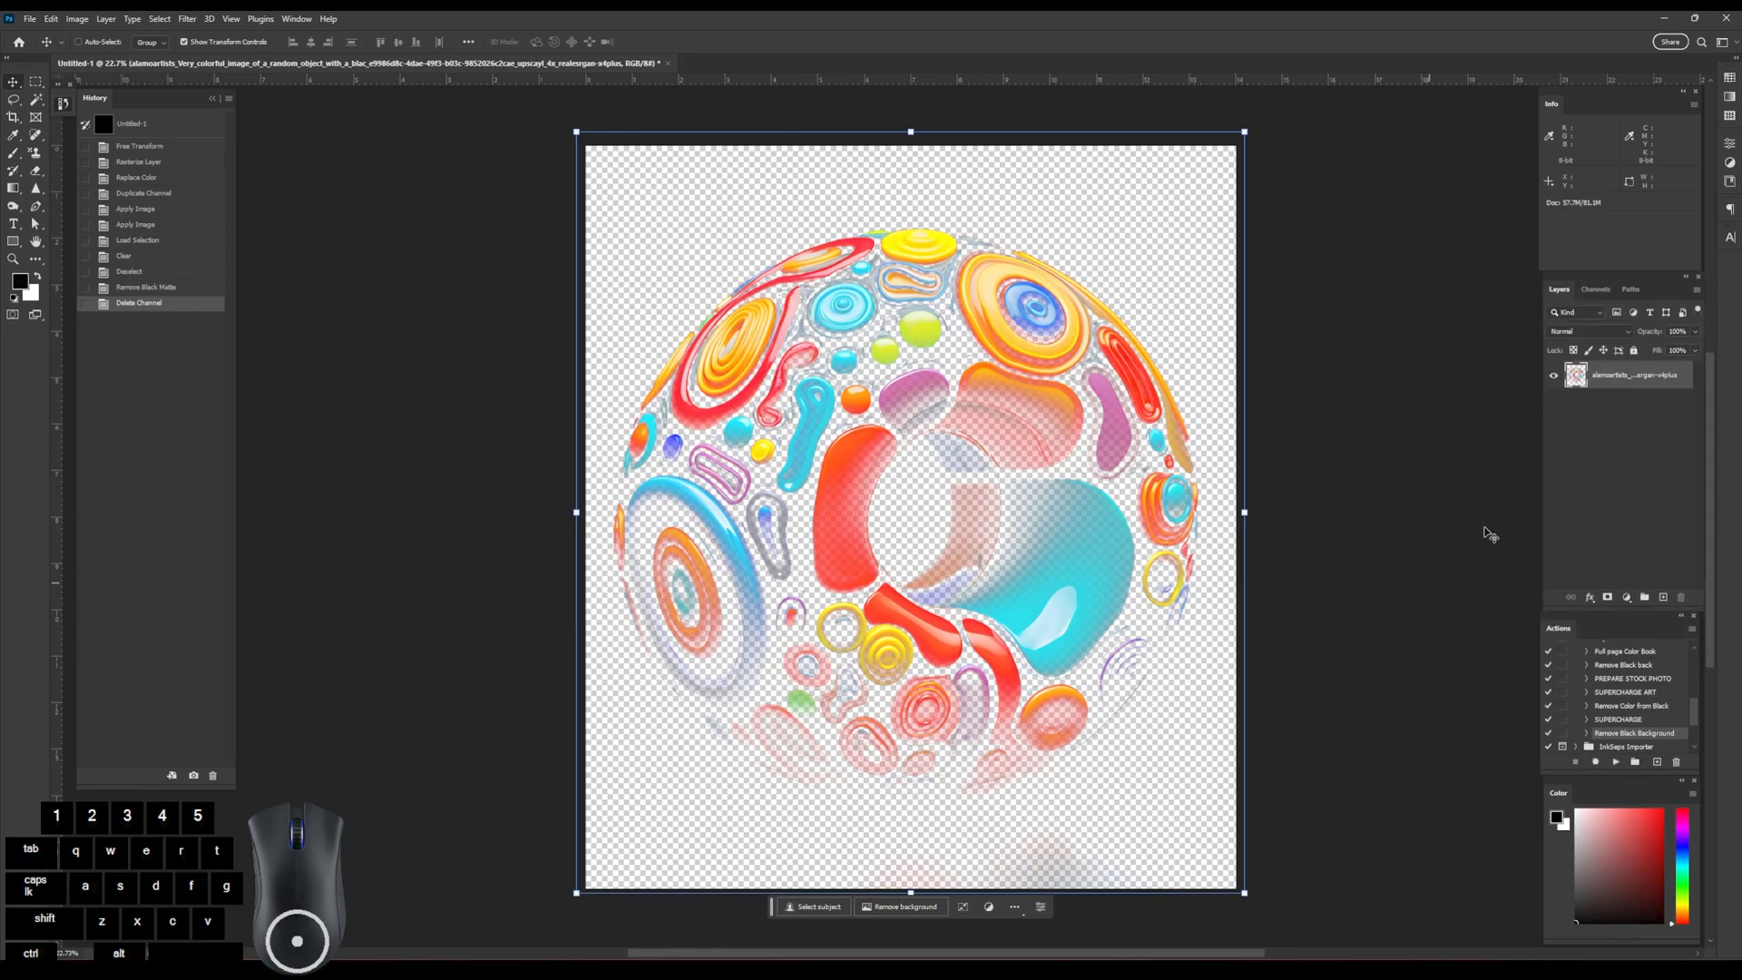
left_click(1662, 598)
key("ctrl+bracketleft")
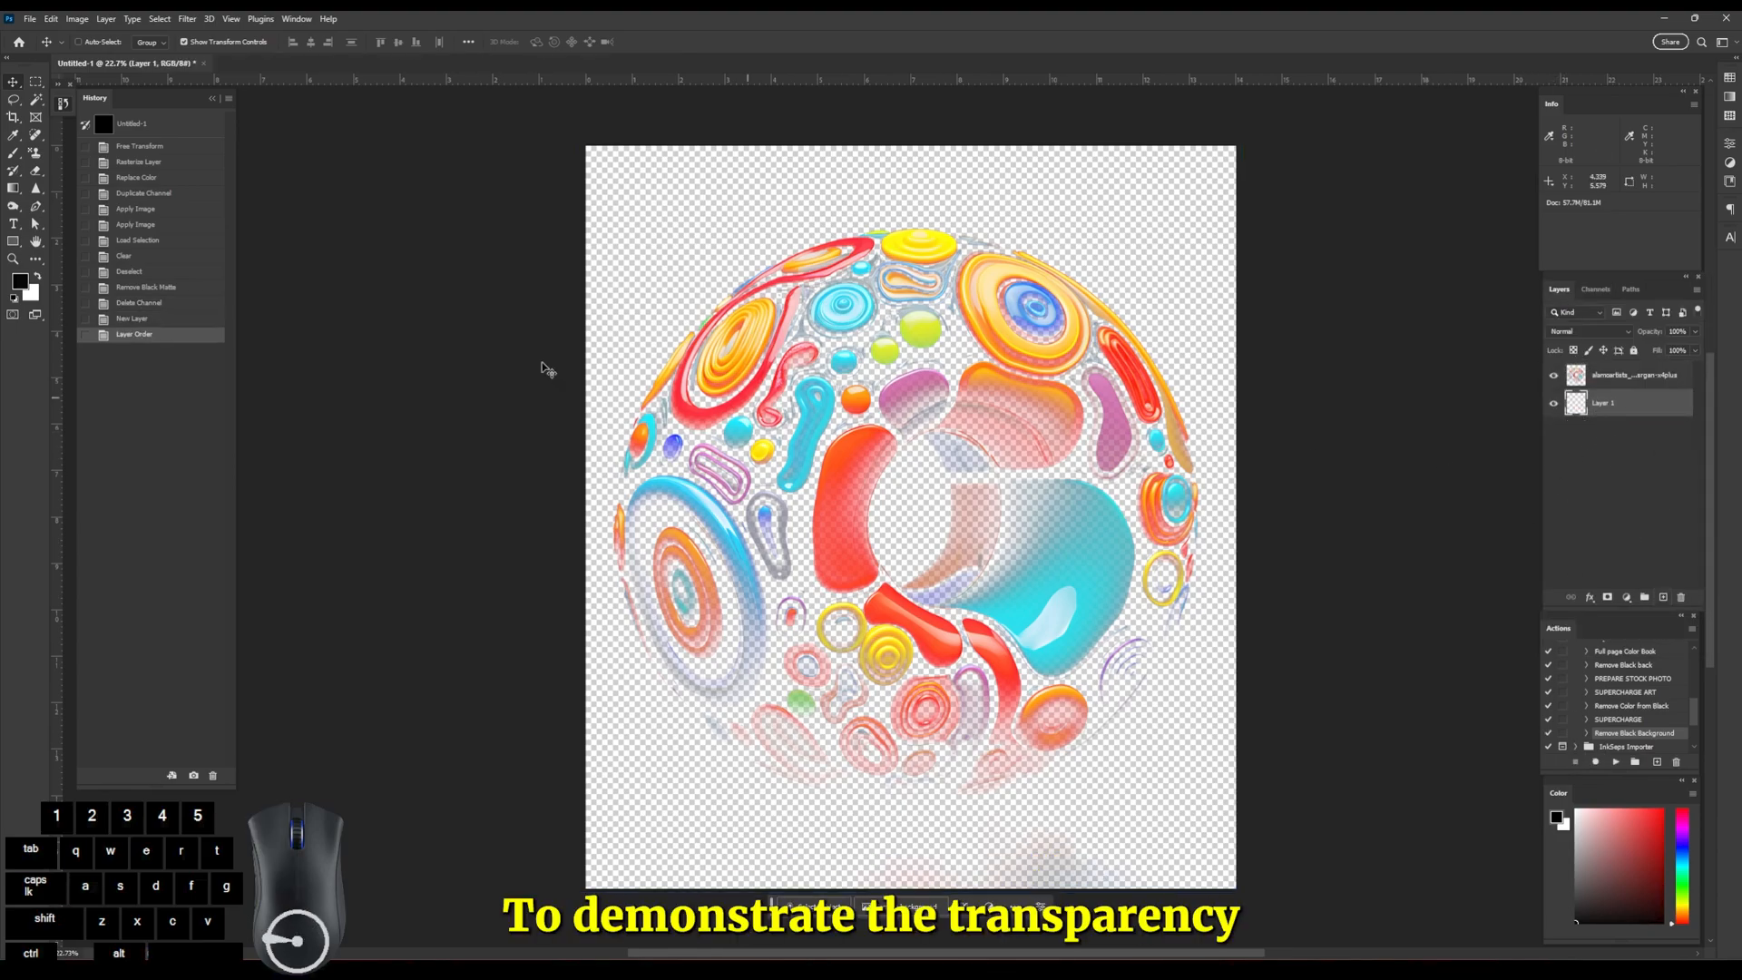
key("u")
left_click_drag(579, 142, 1248, 902)
key("m")
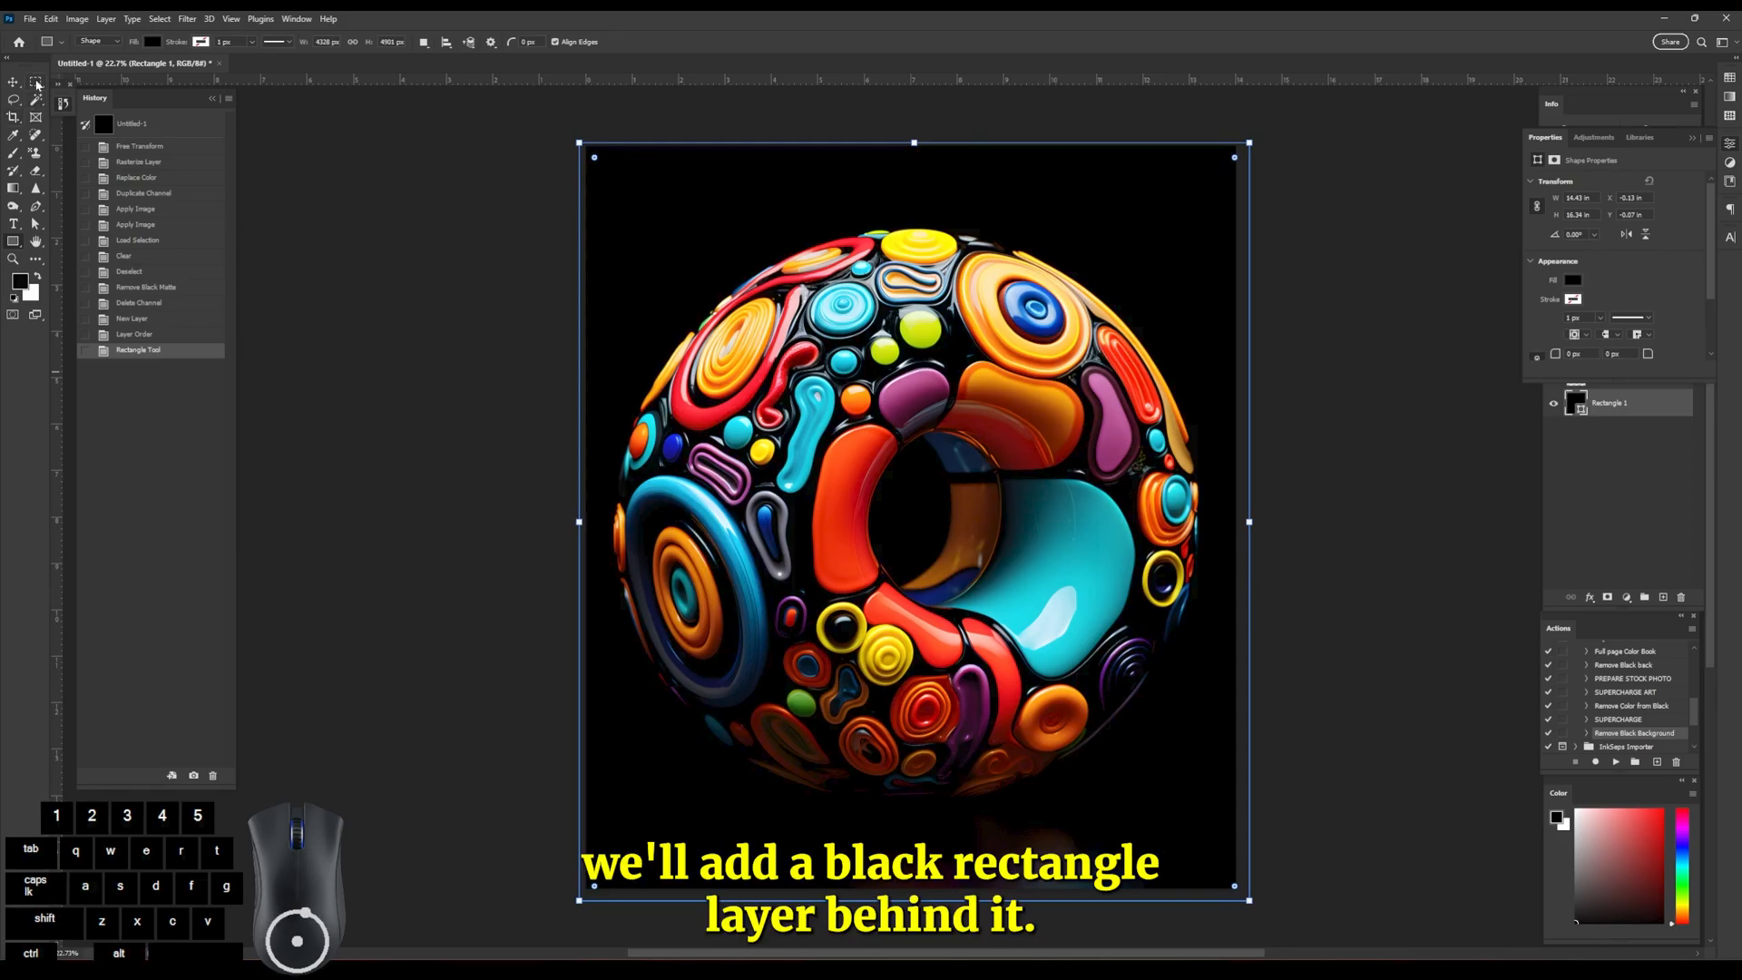
left_click(1689, 140)
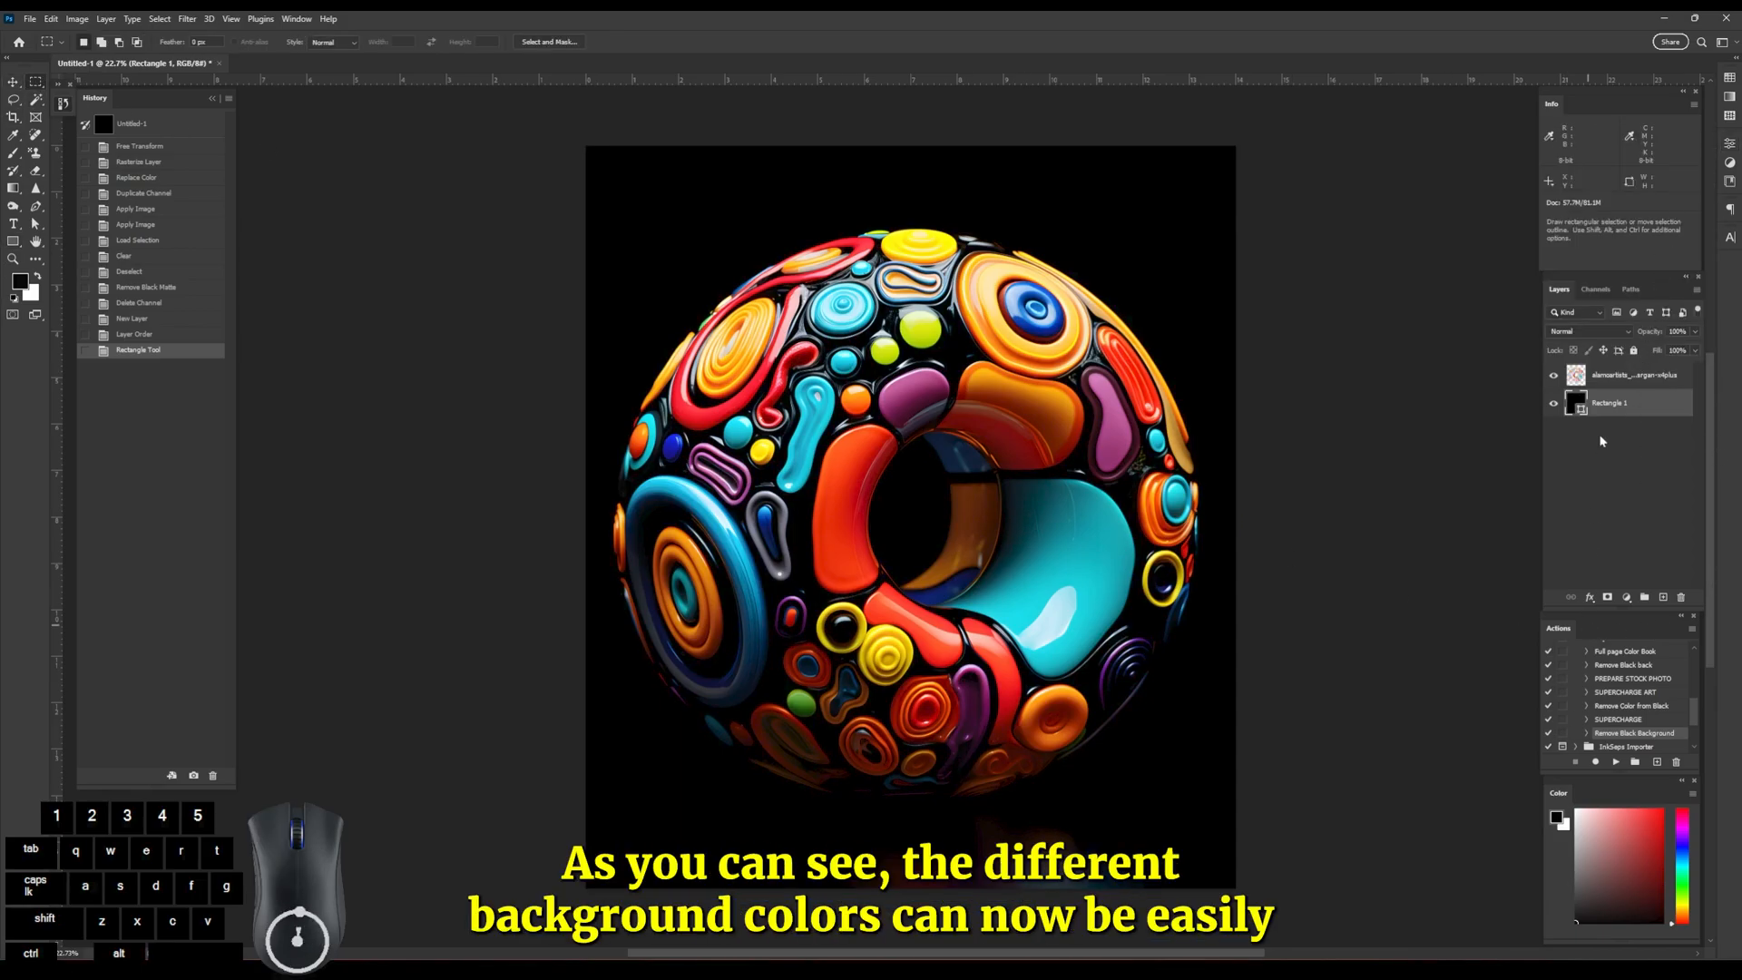
Change the backdrop rectangle's fill to dark purple #190a30.
double_click(1570, 405)
mouse_move(1367, 333)
left_mouse_down()
mouse_move(1329, 259)
mouse_move(1368, 349)
mouse_move(1446, 290)
mouse_move(1450, 236)
left_mouse_up()
left_click_drag(1416, 295, 1426, 299)
mouse_move(1442, 238)
left_mouse_down()
mouse_move(1436, 356)
mouse_move(1450, 219)
mouse_move(1455, 320)
mouse_move(1471, 229)
left_mouse_up()
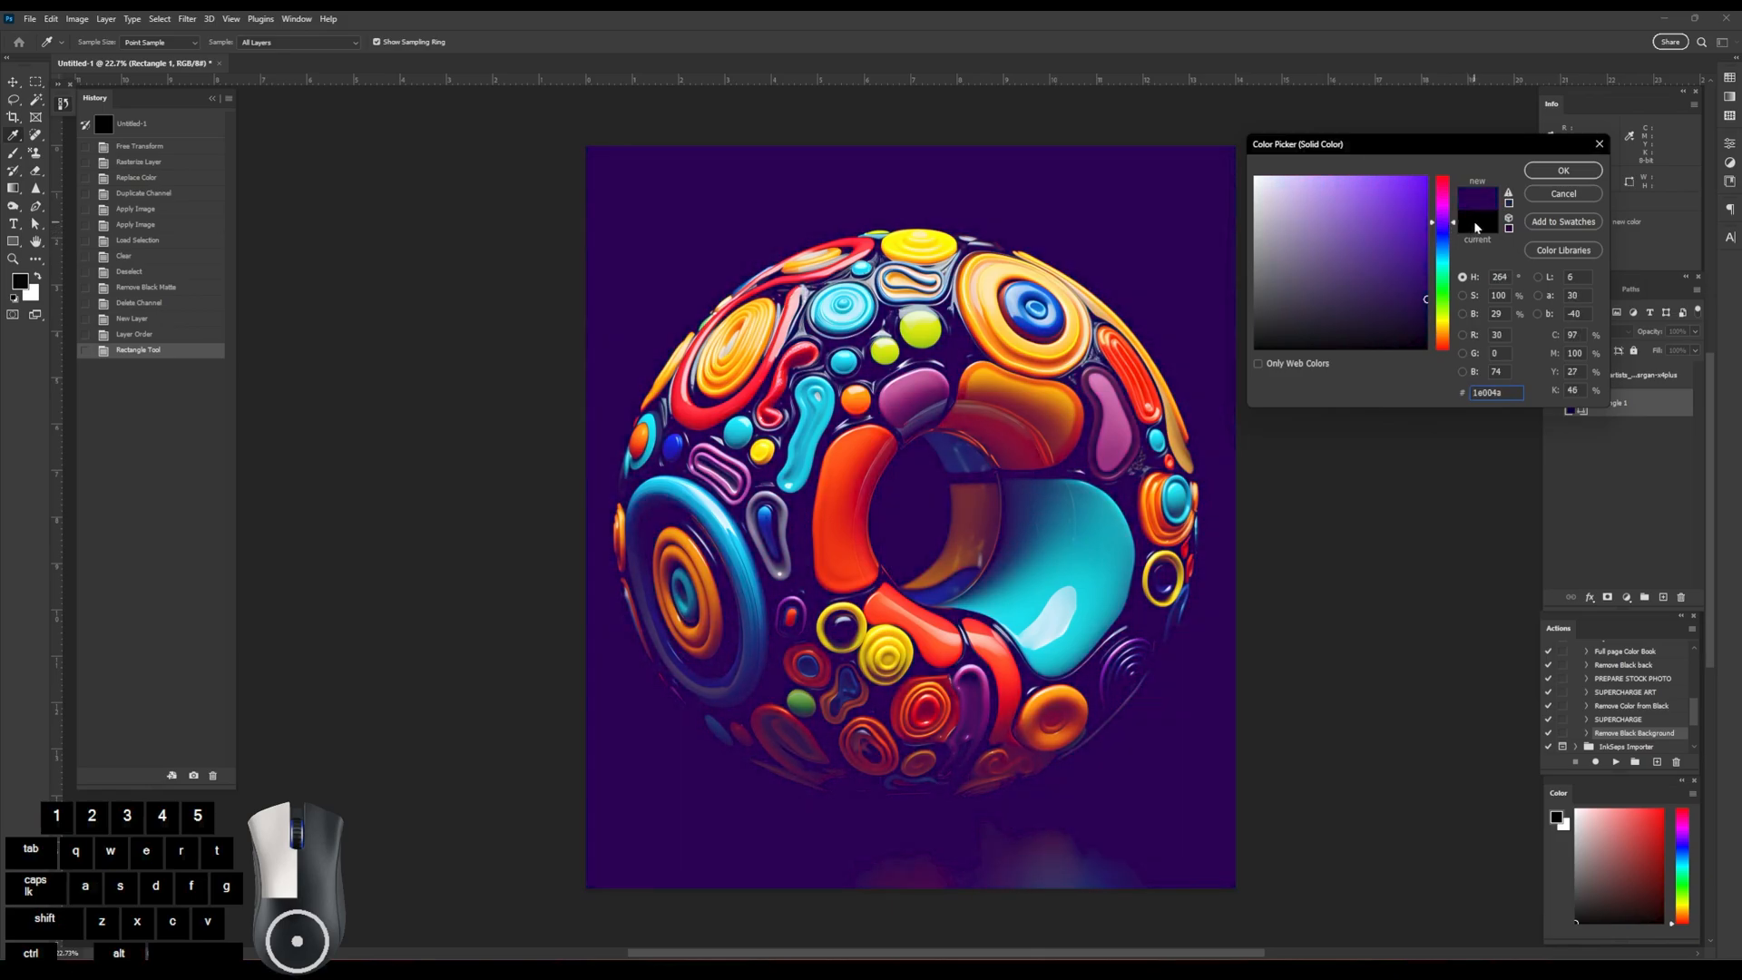
left_click(1393, 304)
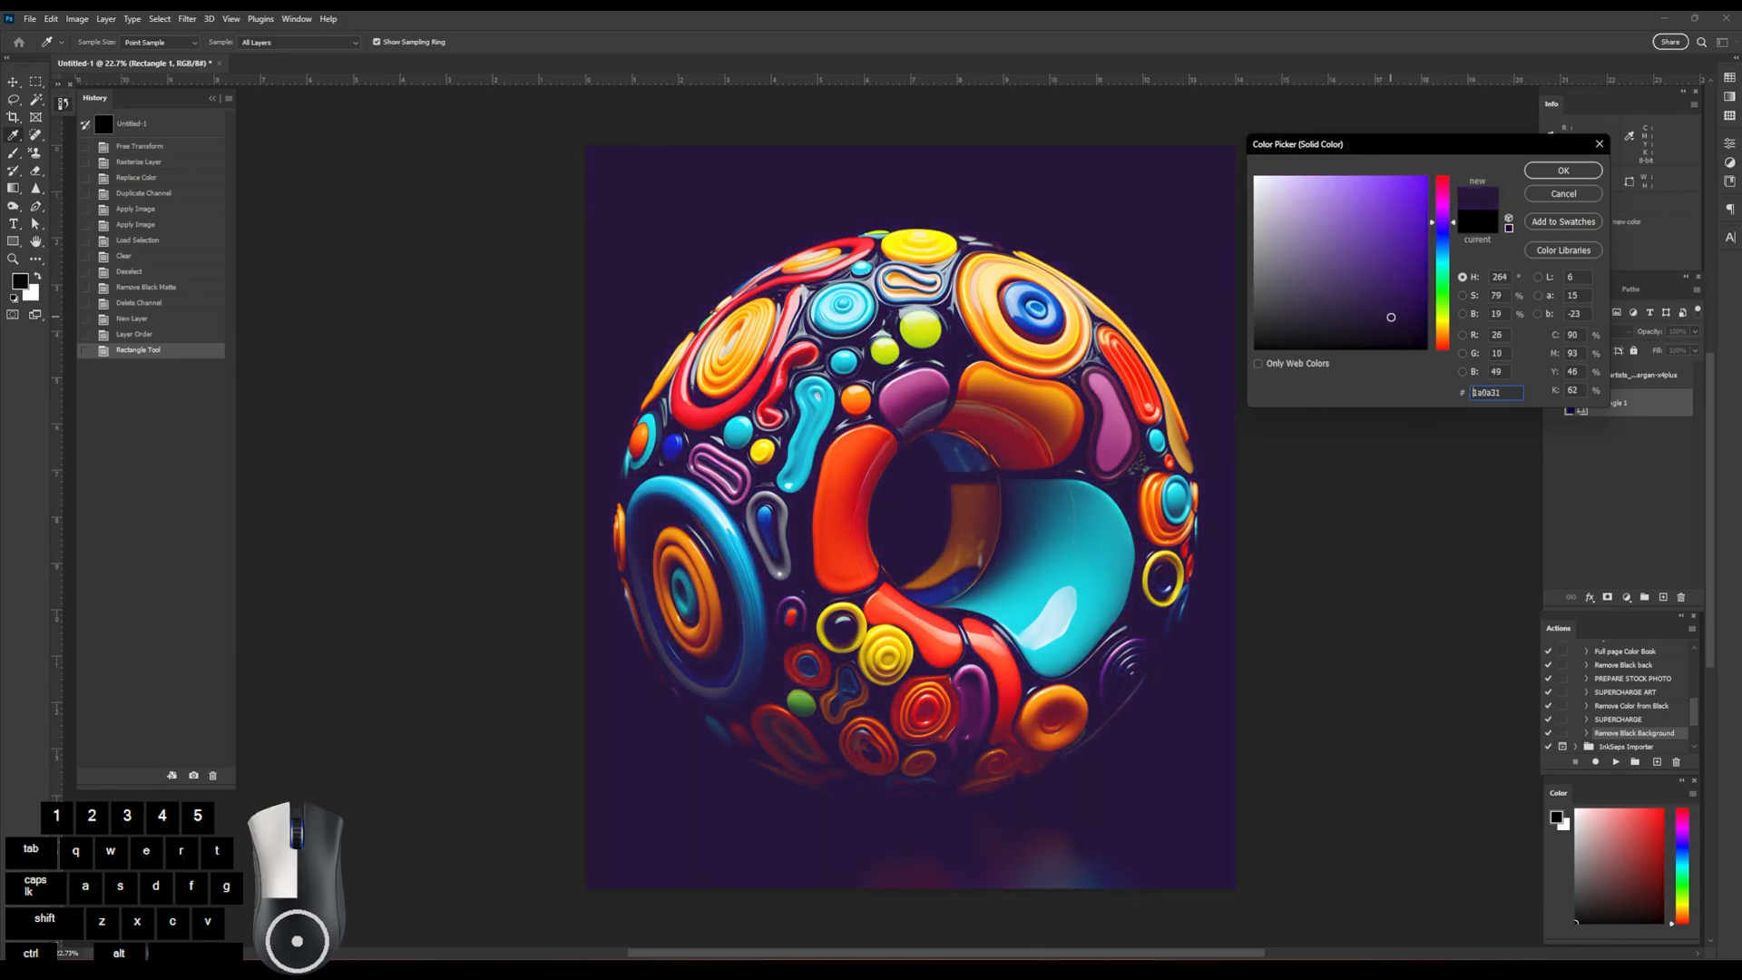
left_click_drag(1390, 316, 1391, 317)
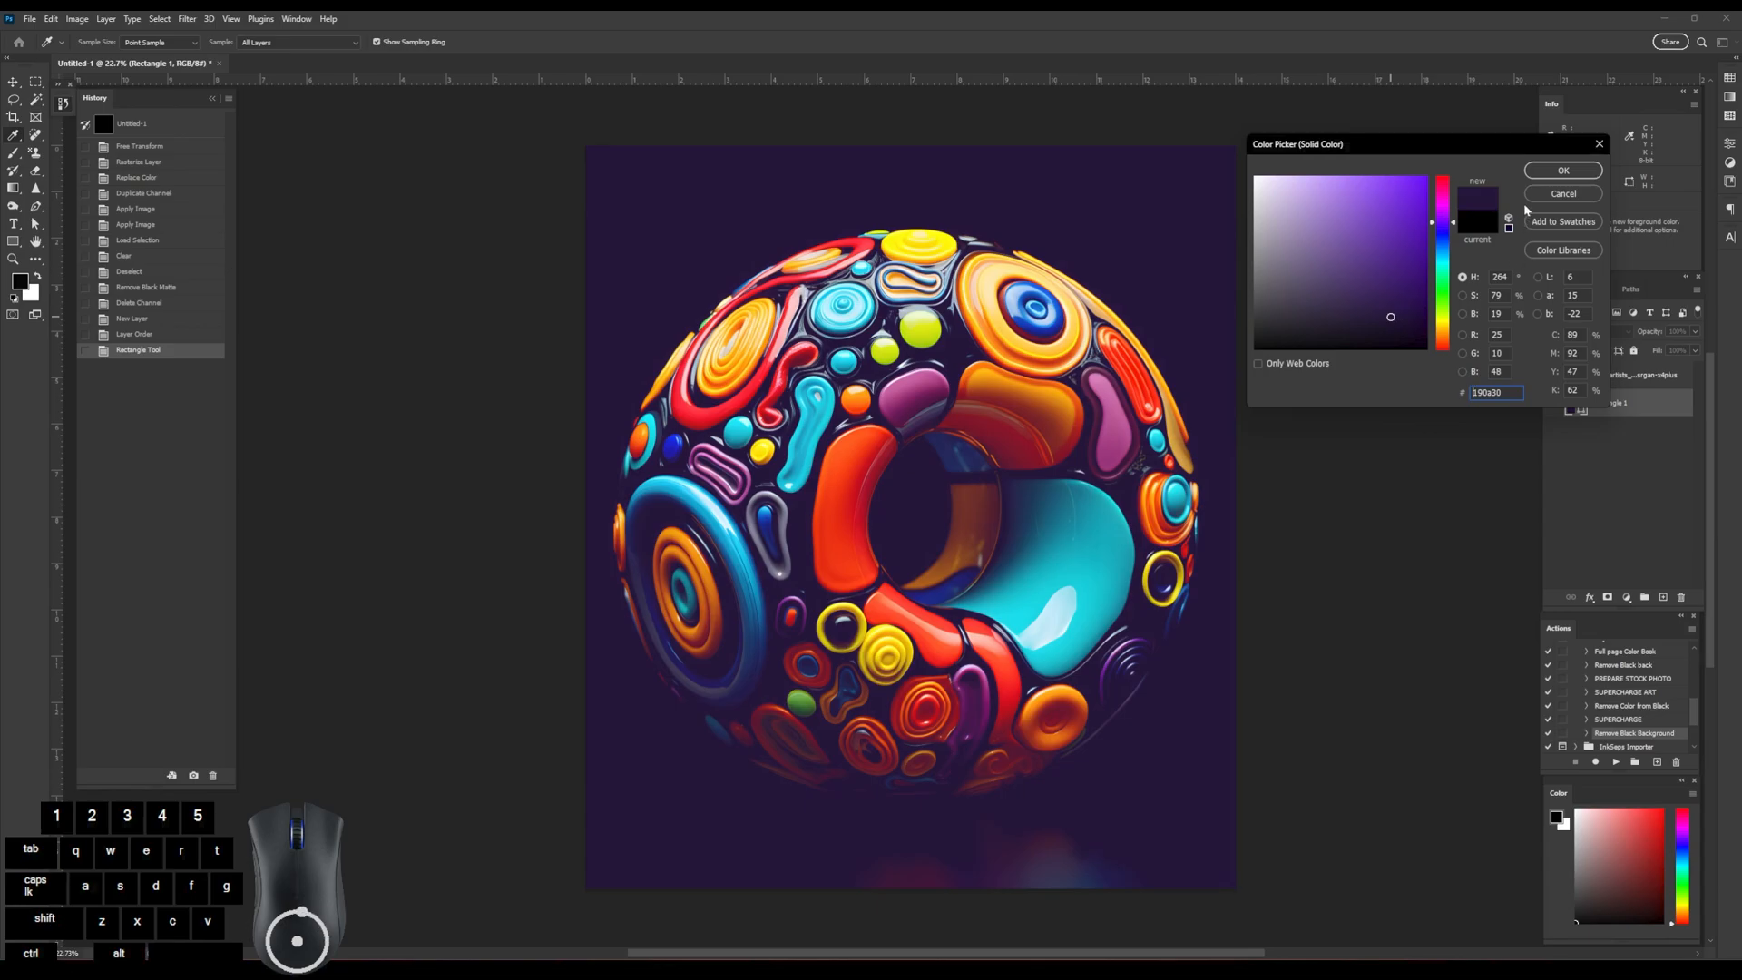
left_click(1546, 175)
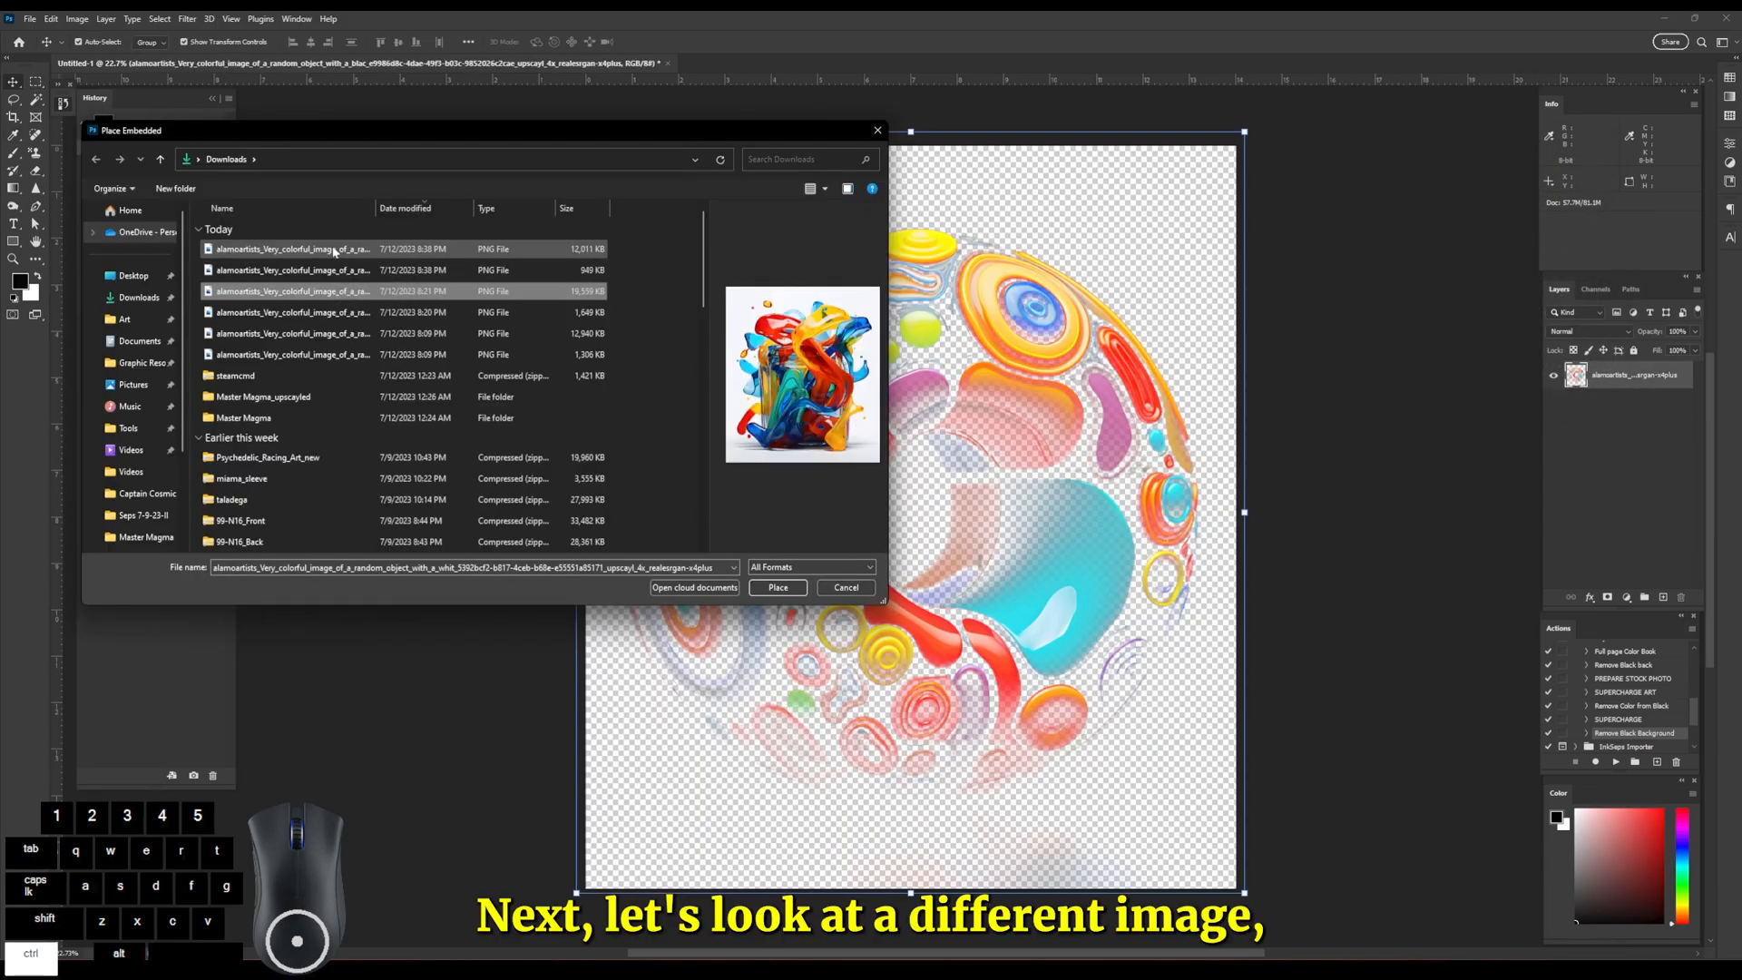
Place the colorful vase PNG with the dark background from Downloads, scaled to about 25.2% so it slightly overfills the canvas.
left_click(333, 251)
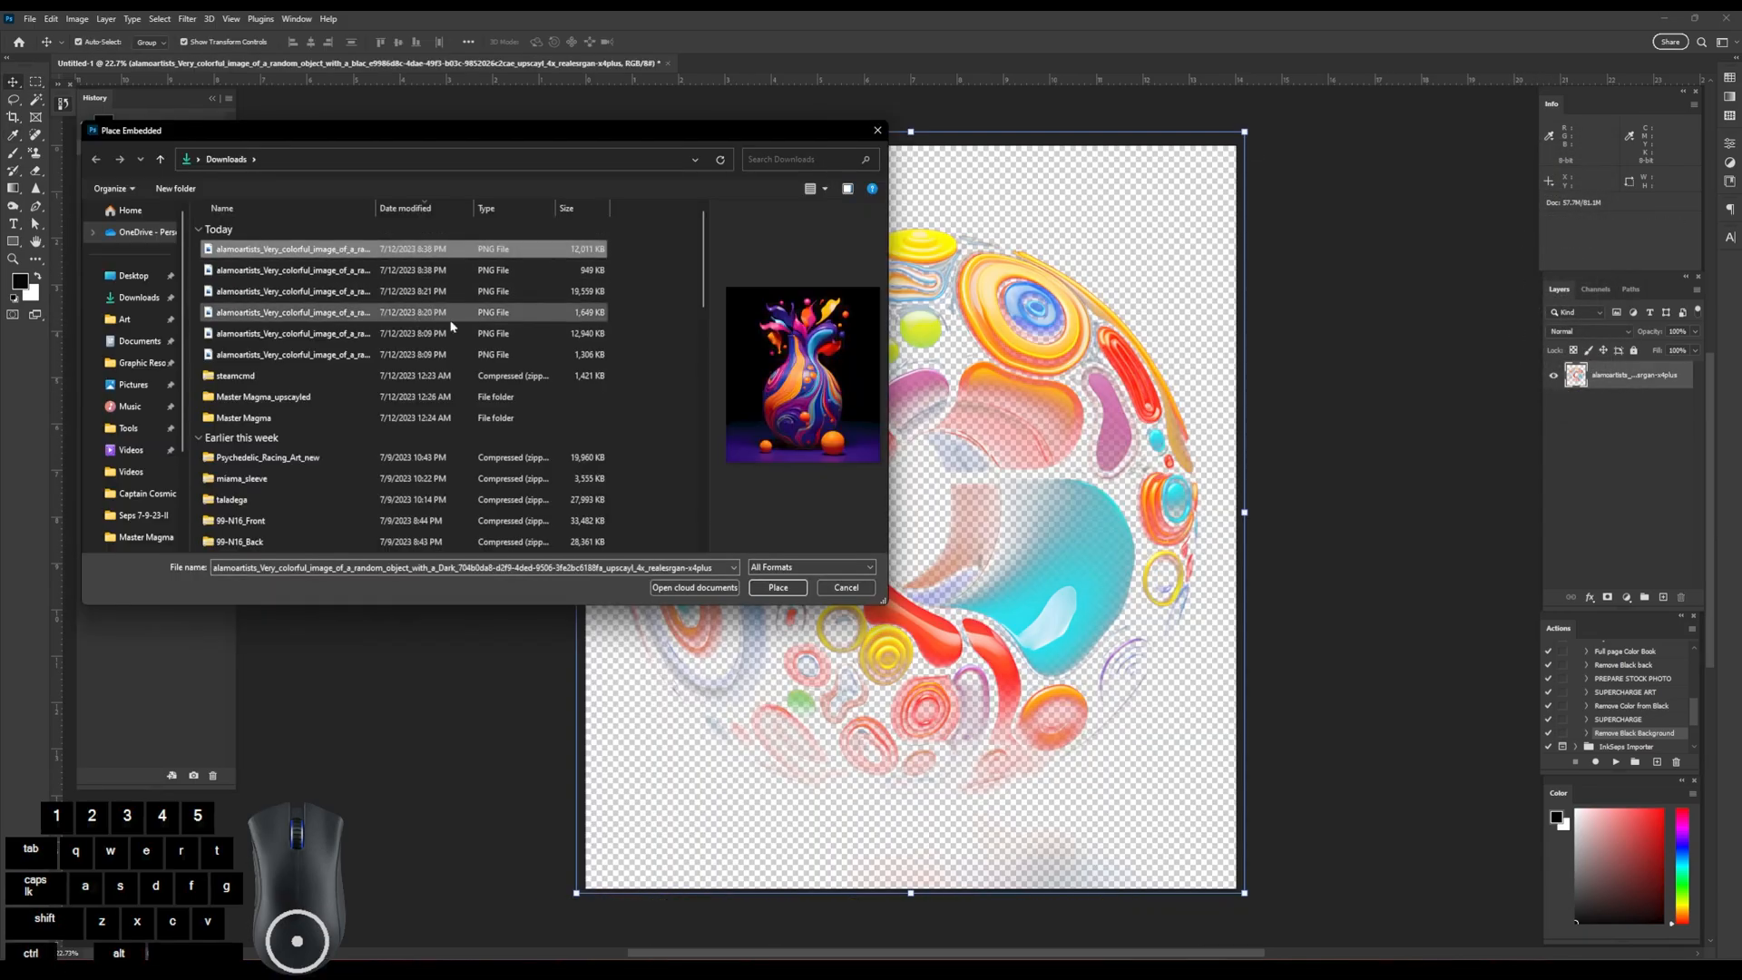
left_click(772, 583)
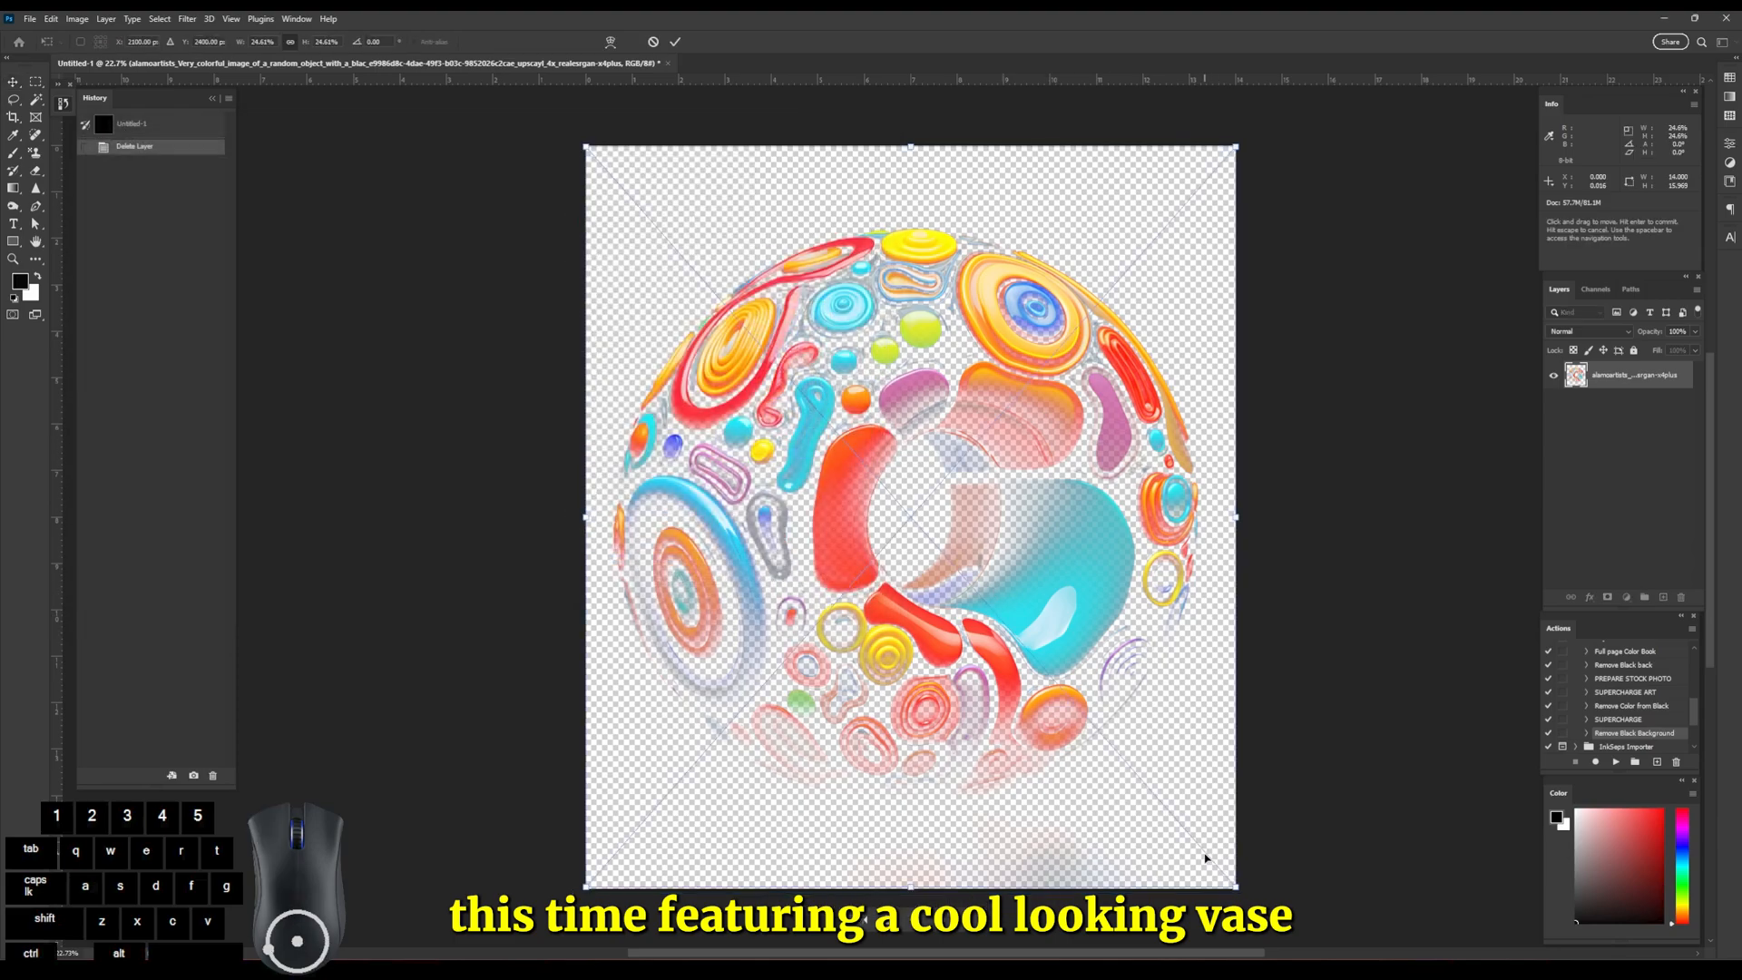
left_click_drag(911, 887, 911, 893)
left_click_drag(910, 146, 910, 136)
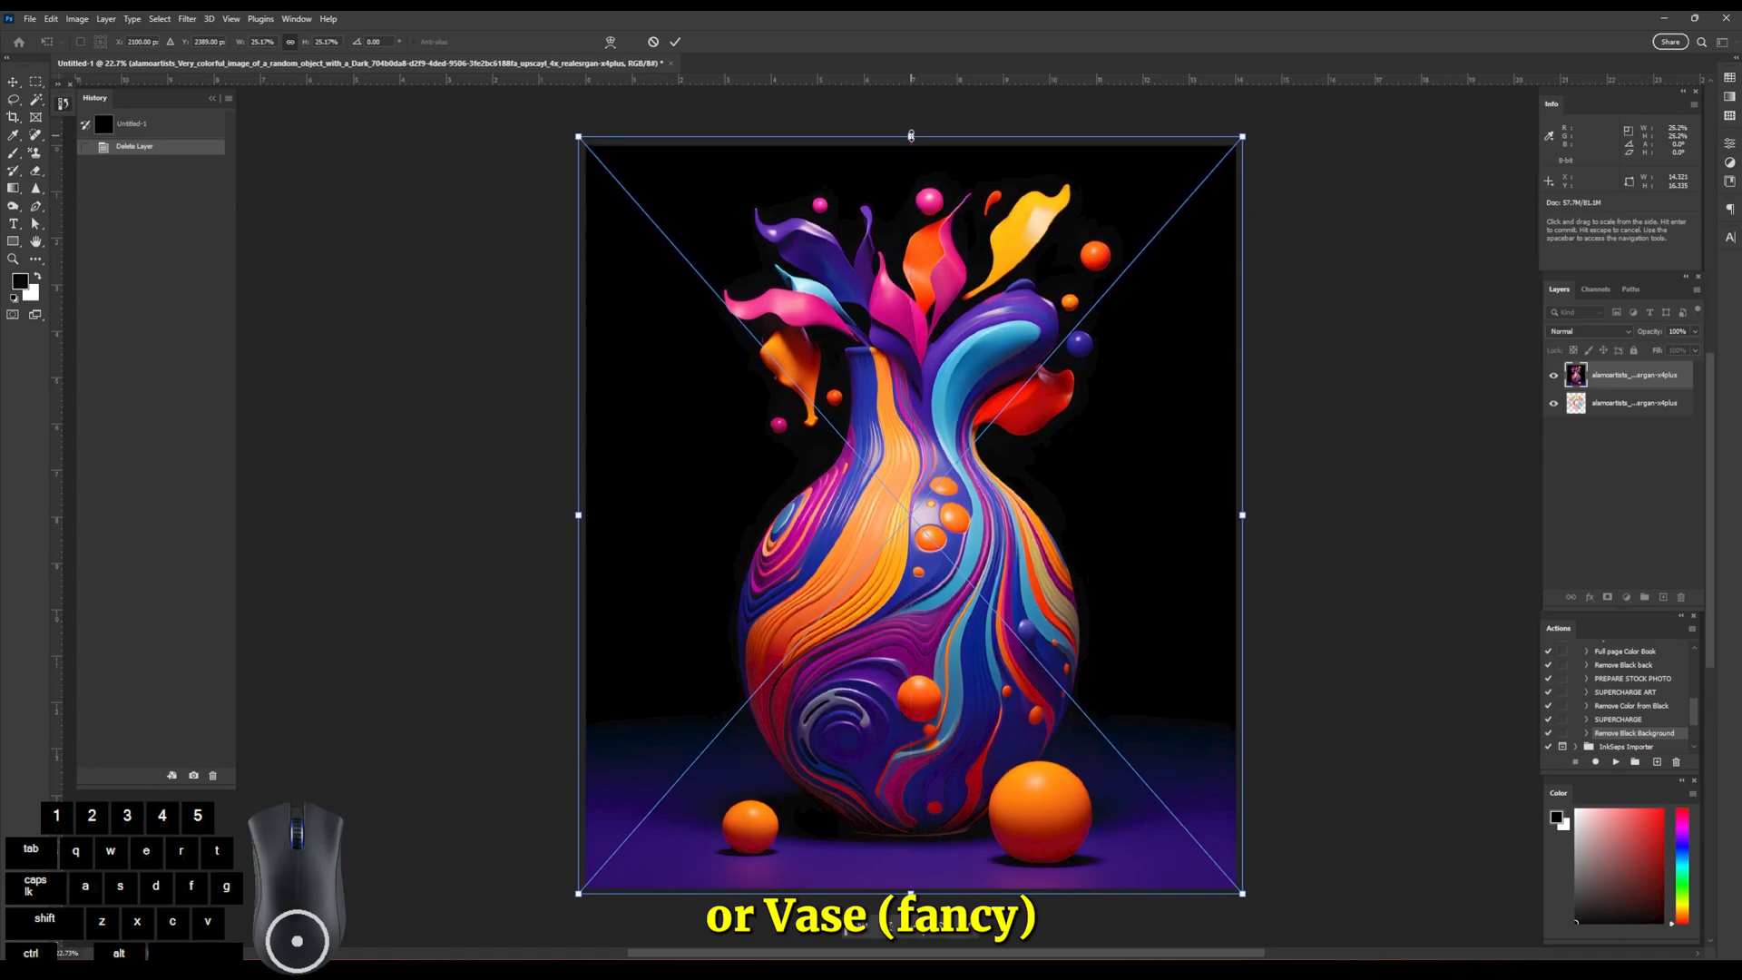
key("Return")
left_click(1624, 402)
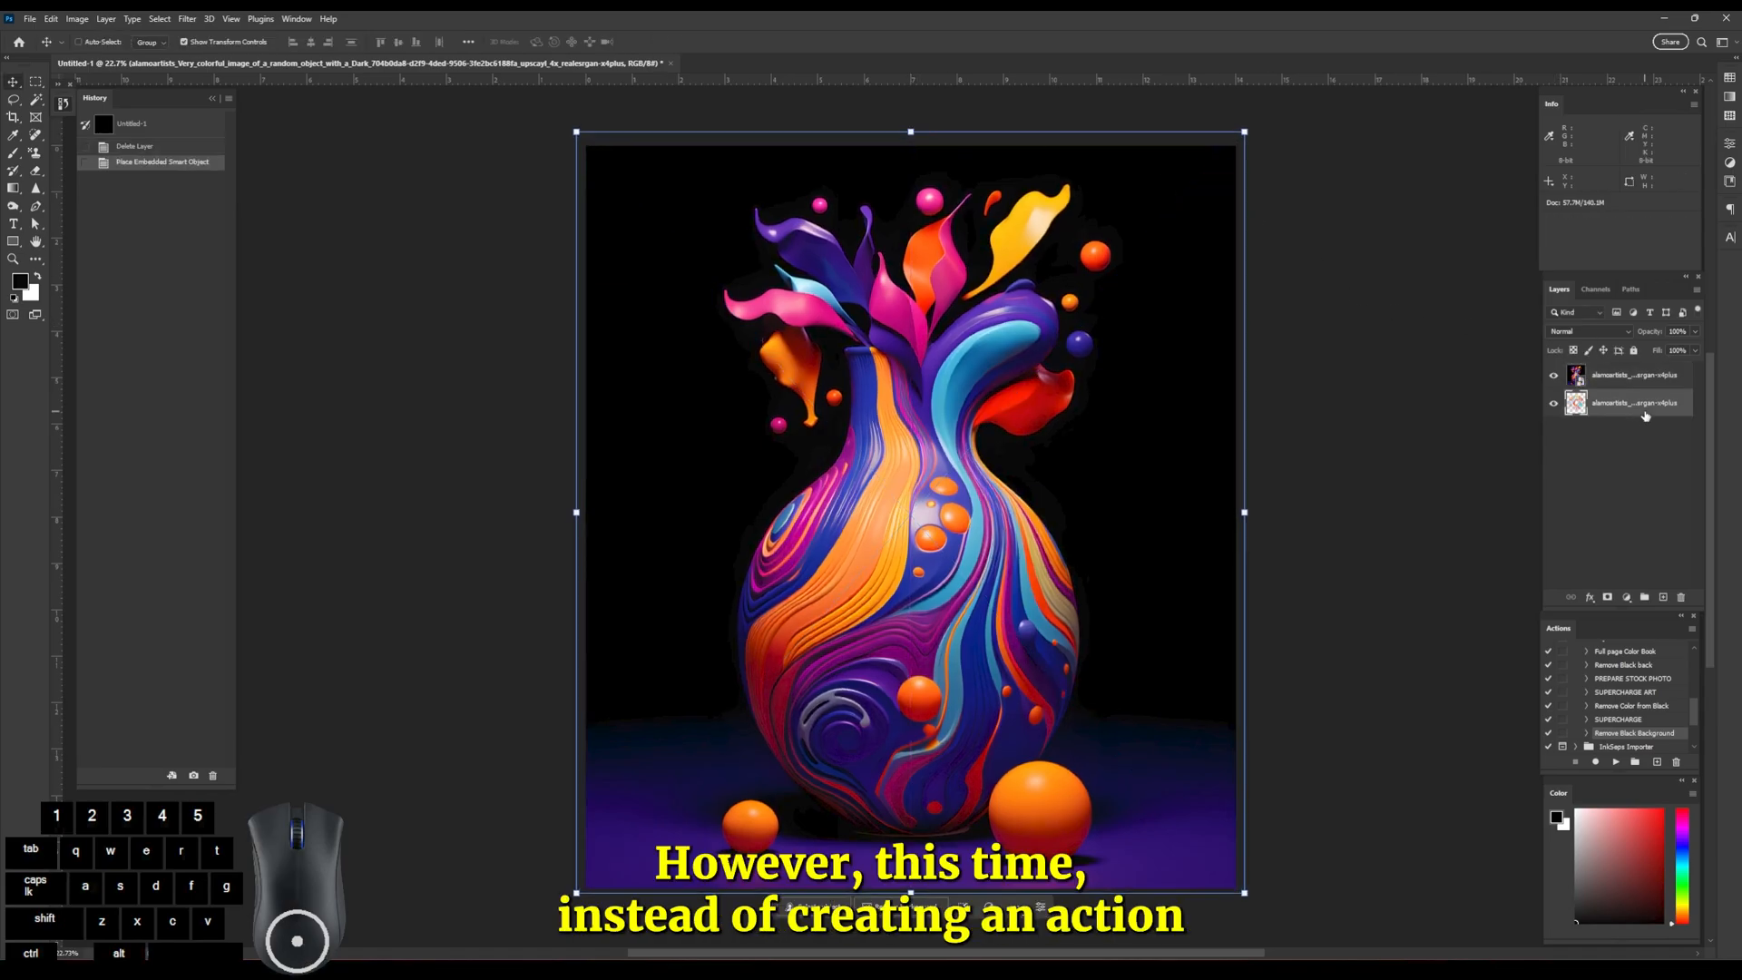
left_click(1684, 600)
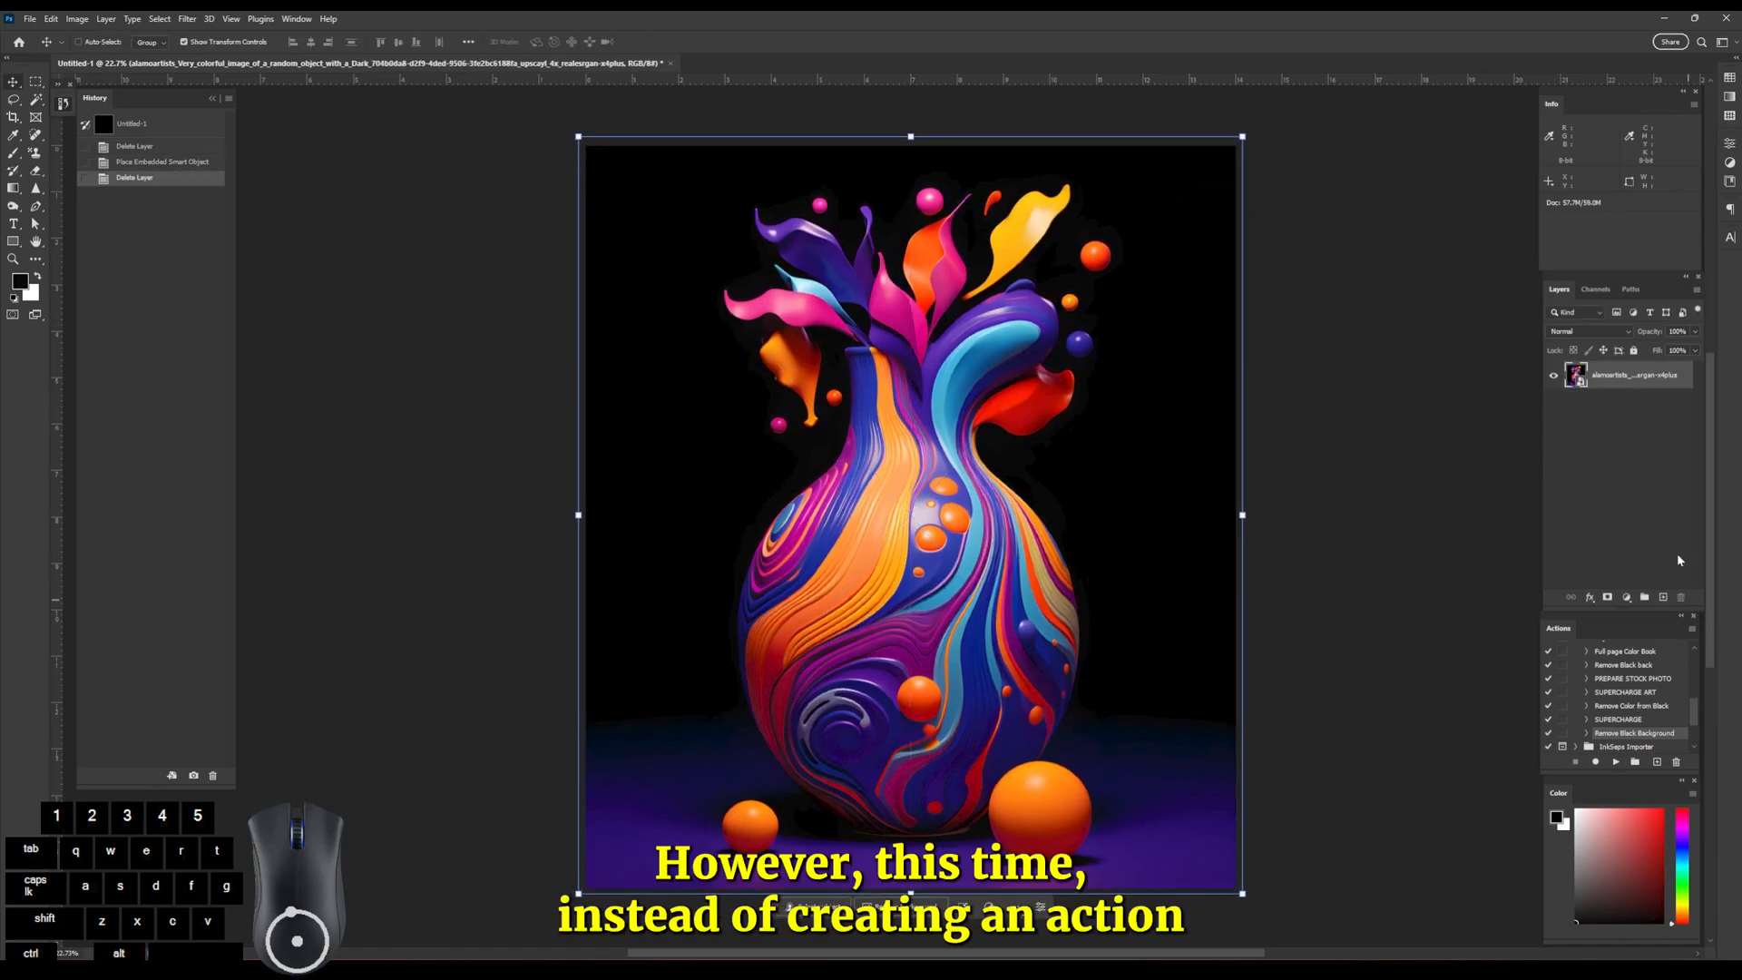
right_click(1634, 379)
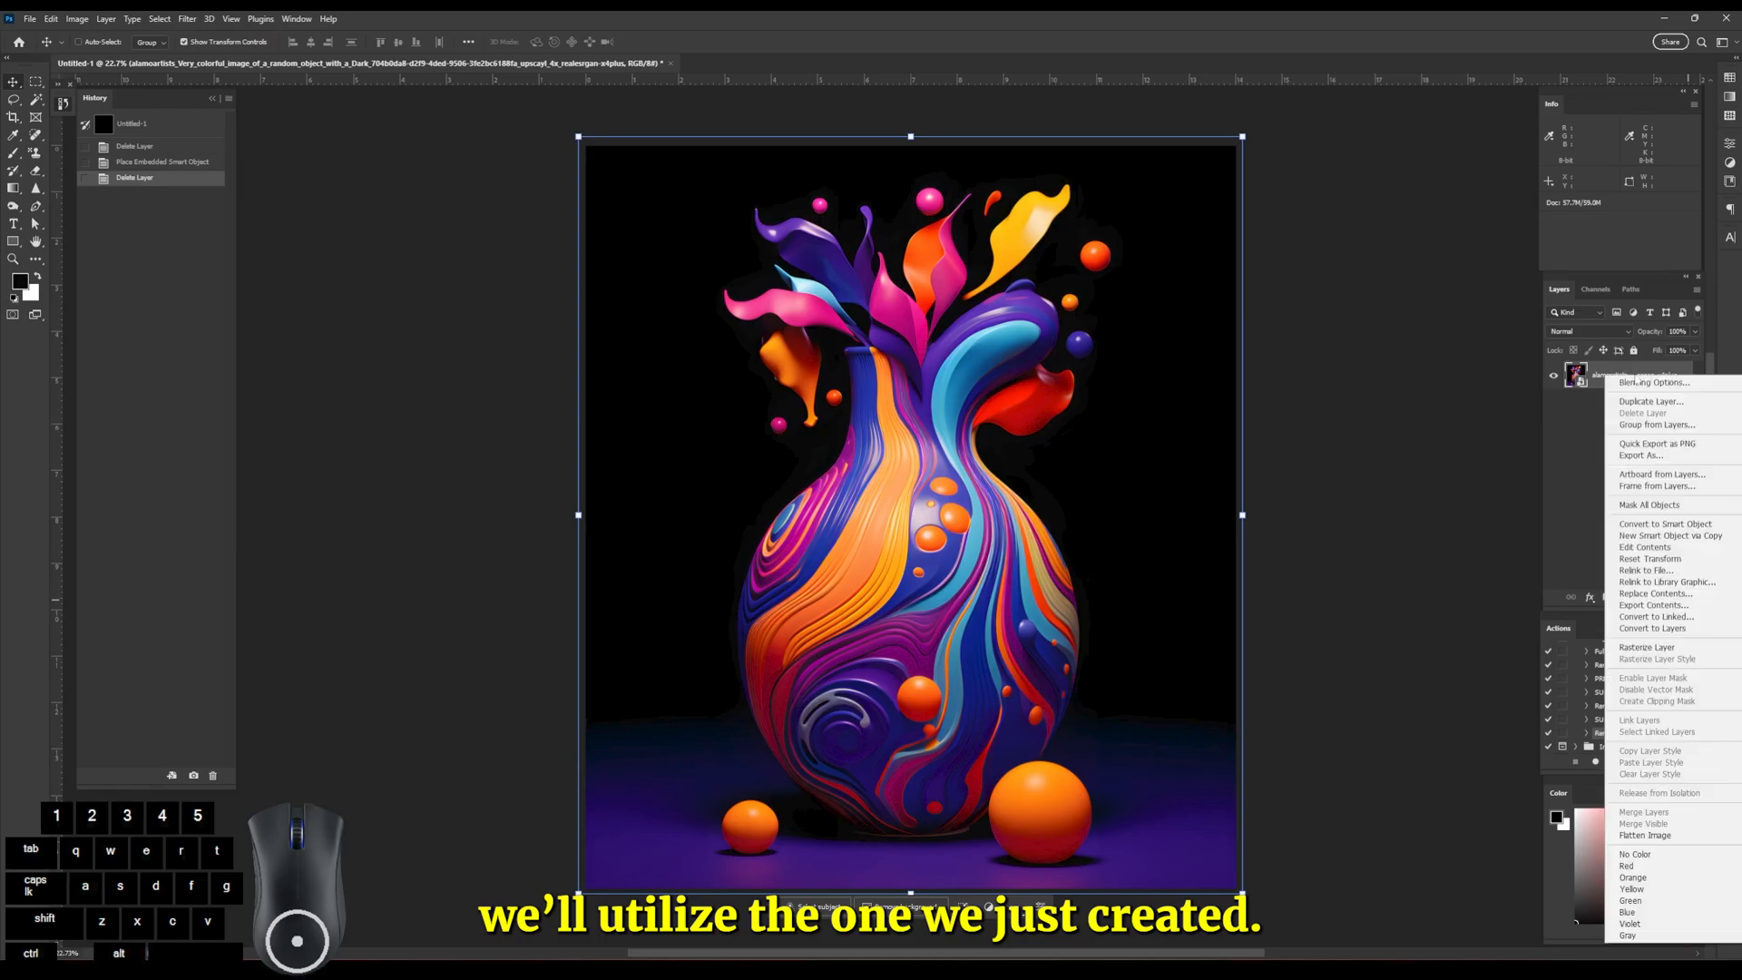
left_click(1602, 372)
key("ctrl+z")
Rasterize the vase layer and darken its black background with Replace Color at Lightness -100.
right_click(1604, 374)
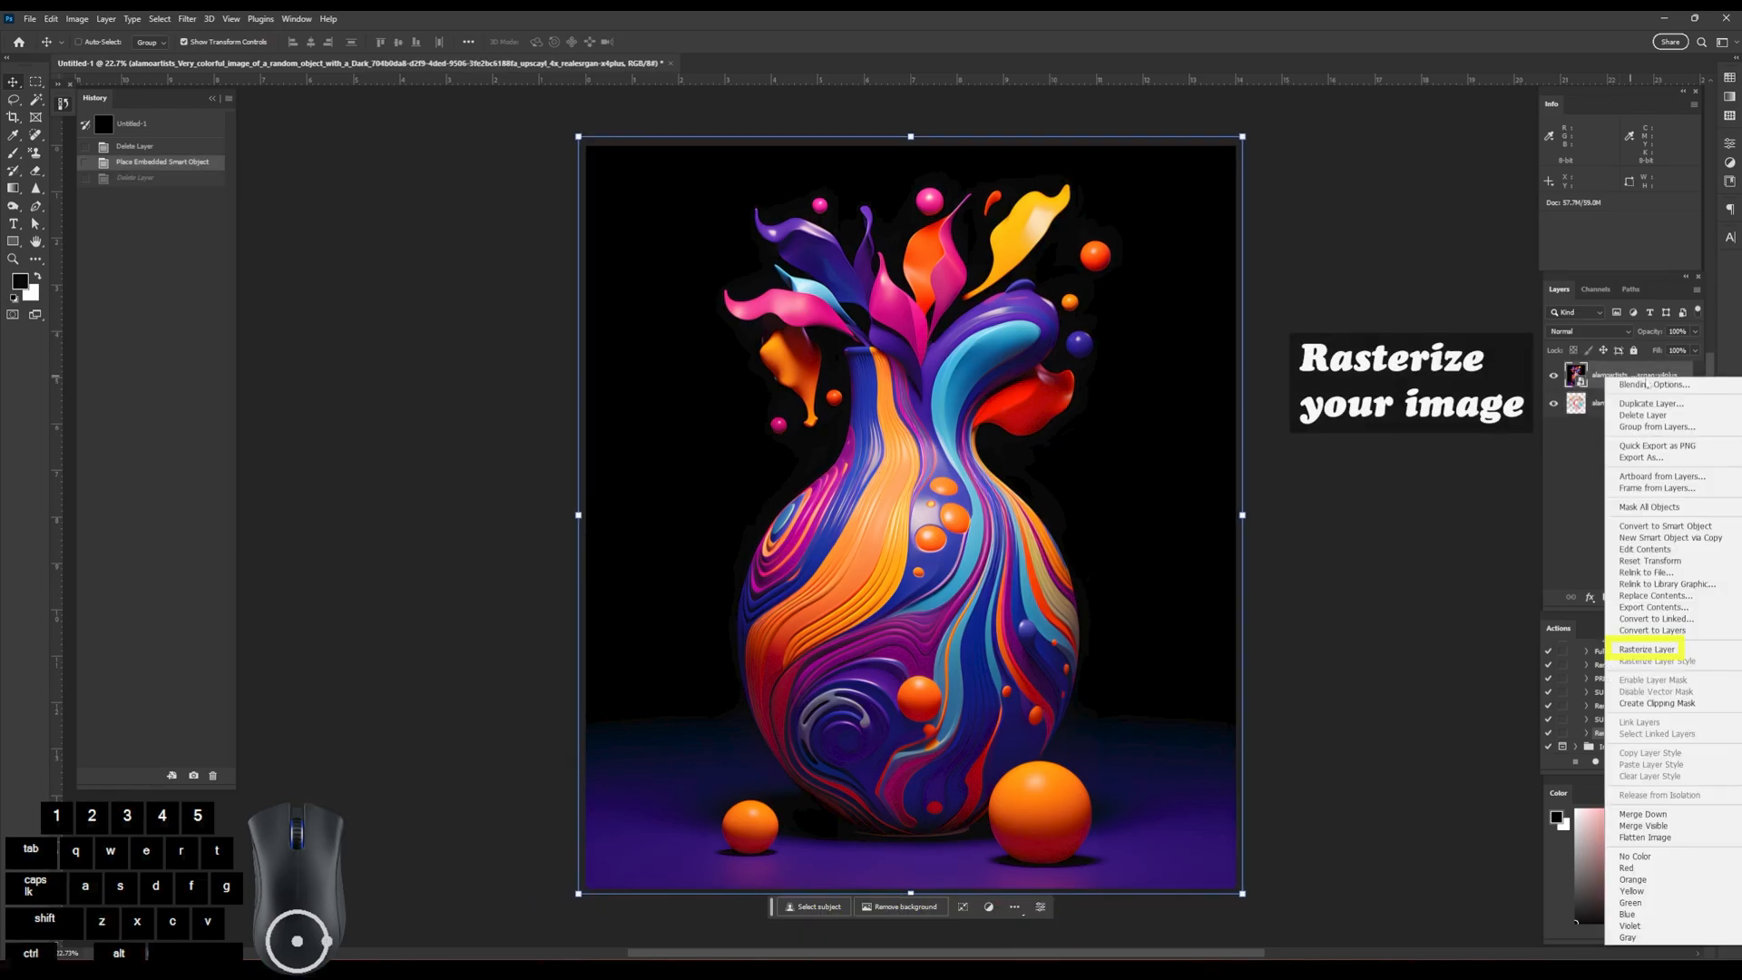
left_click(1664, 651)
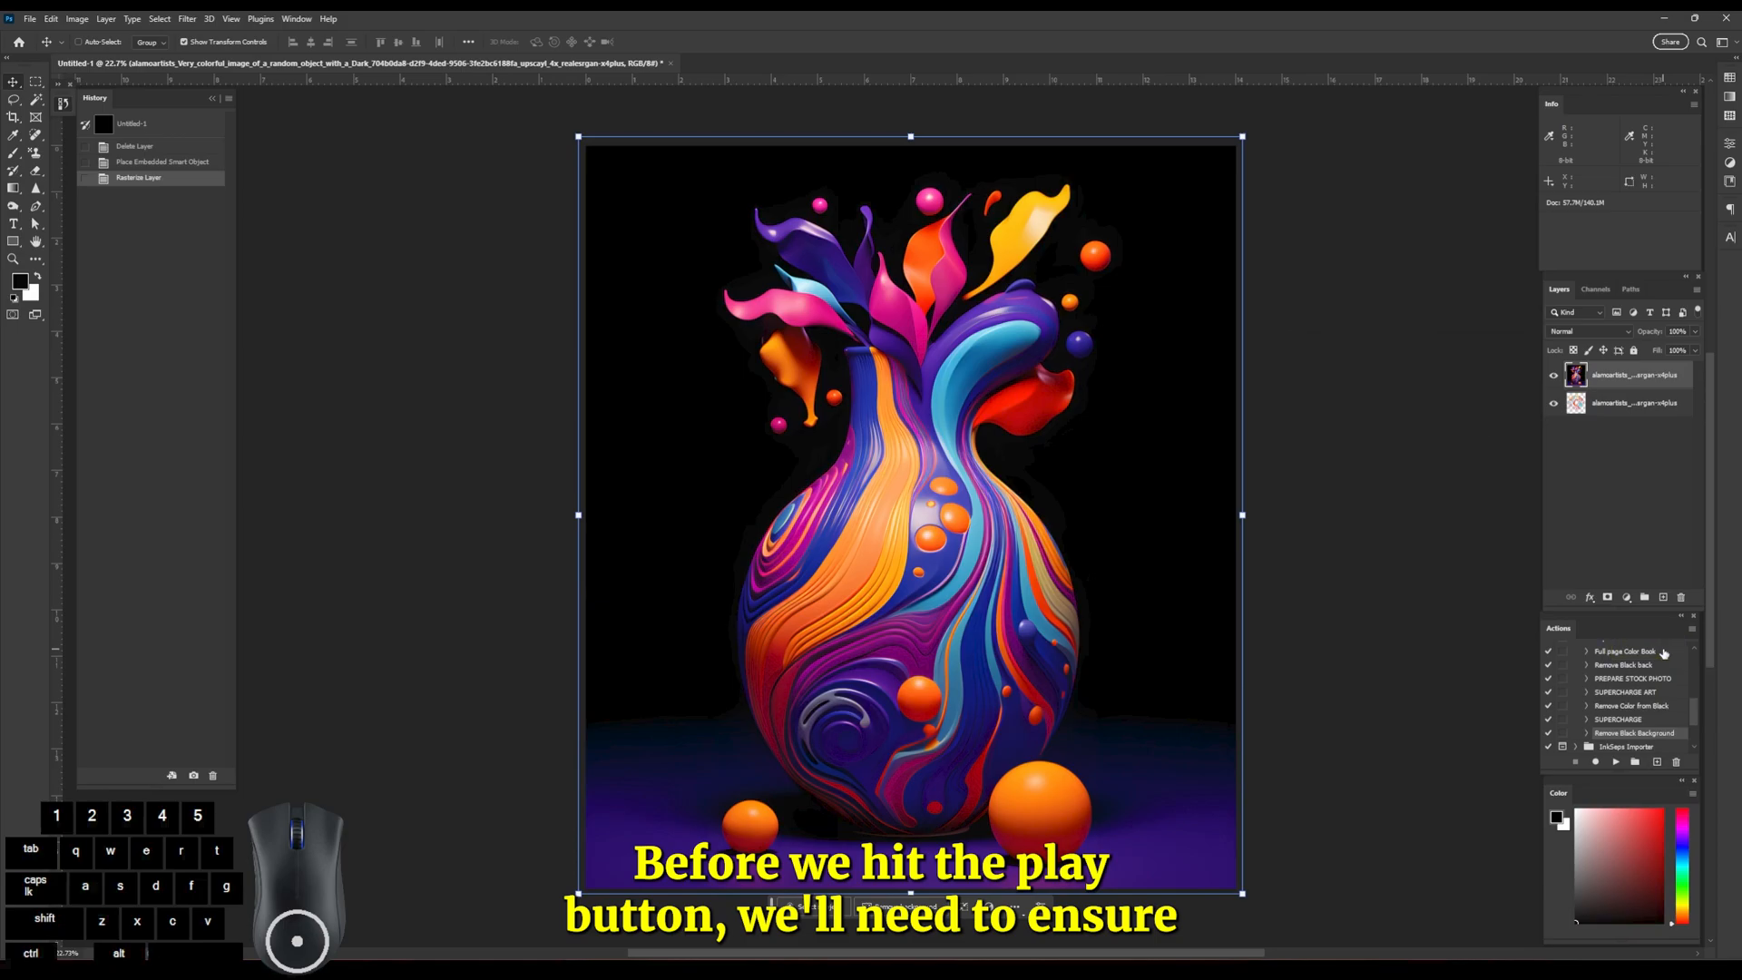
left_click(40, 82)
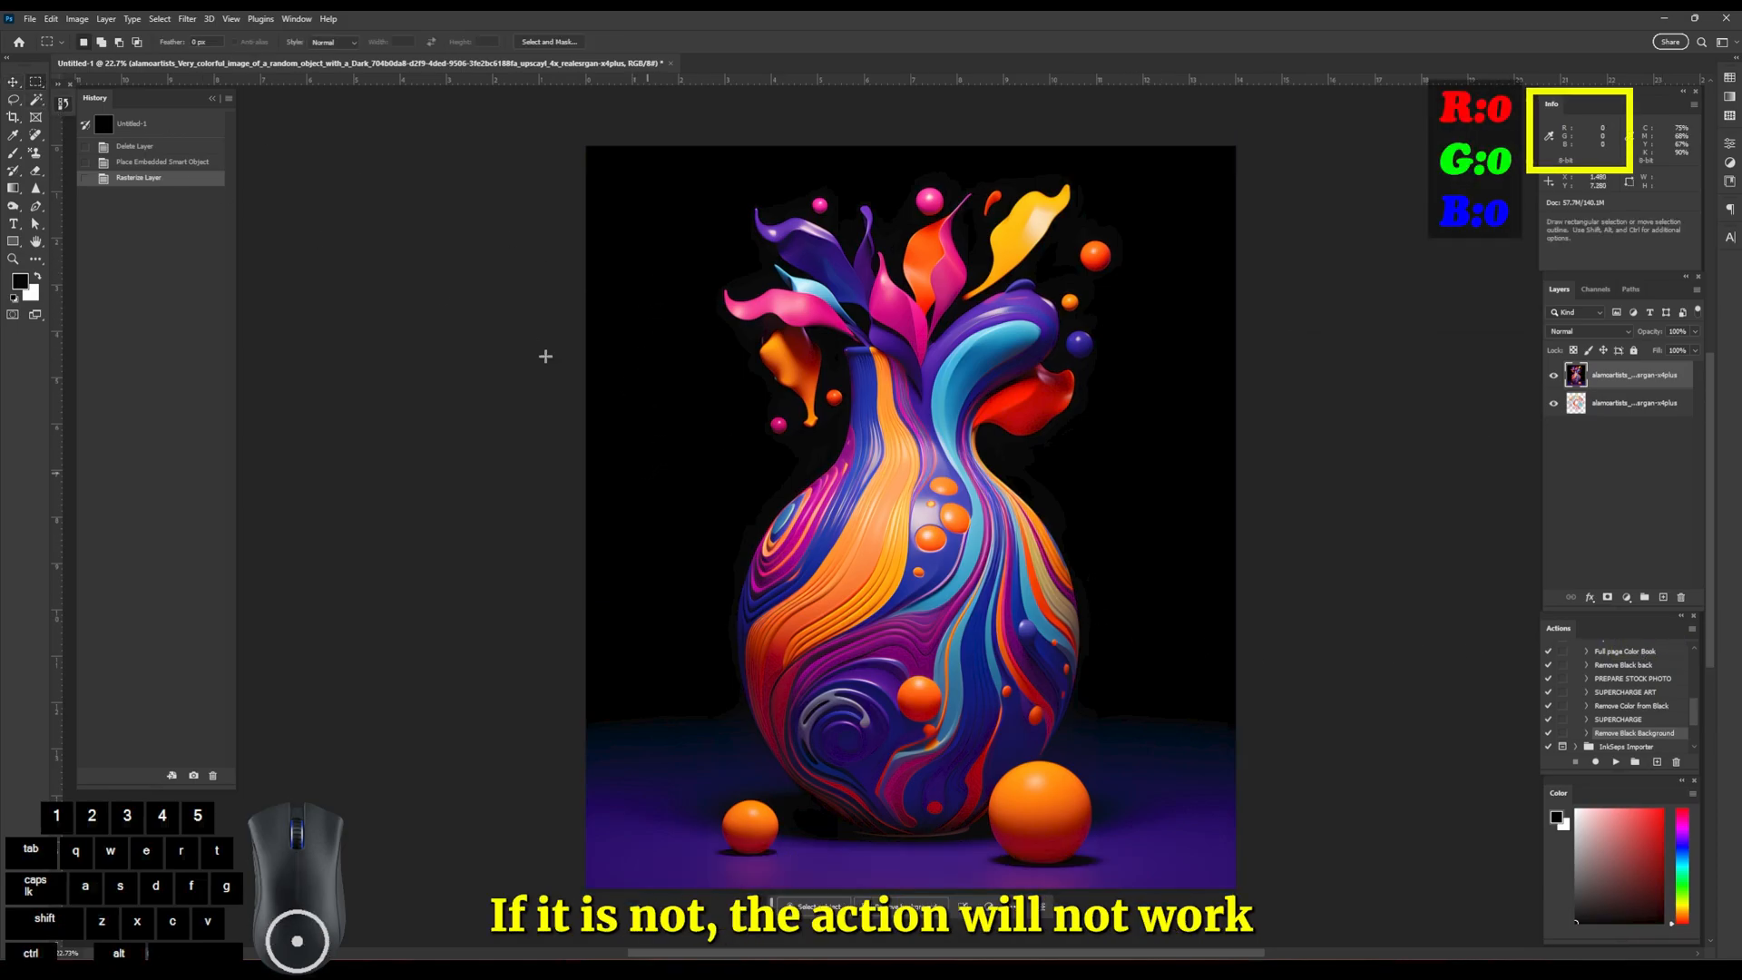
left_click(78, 18)
mouse_move(136, 56)
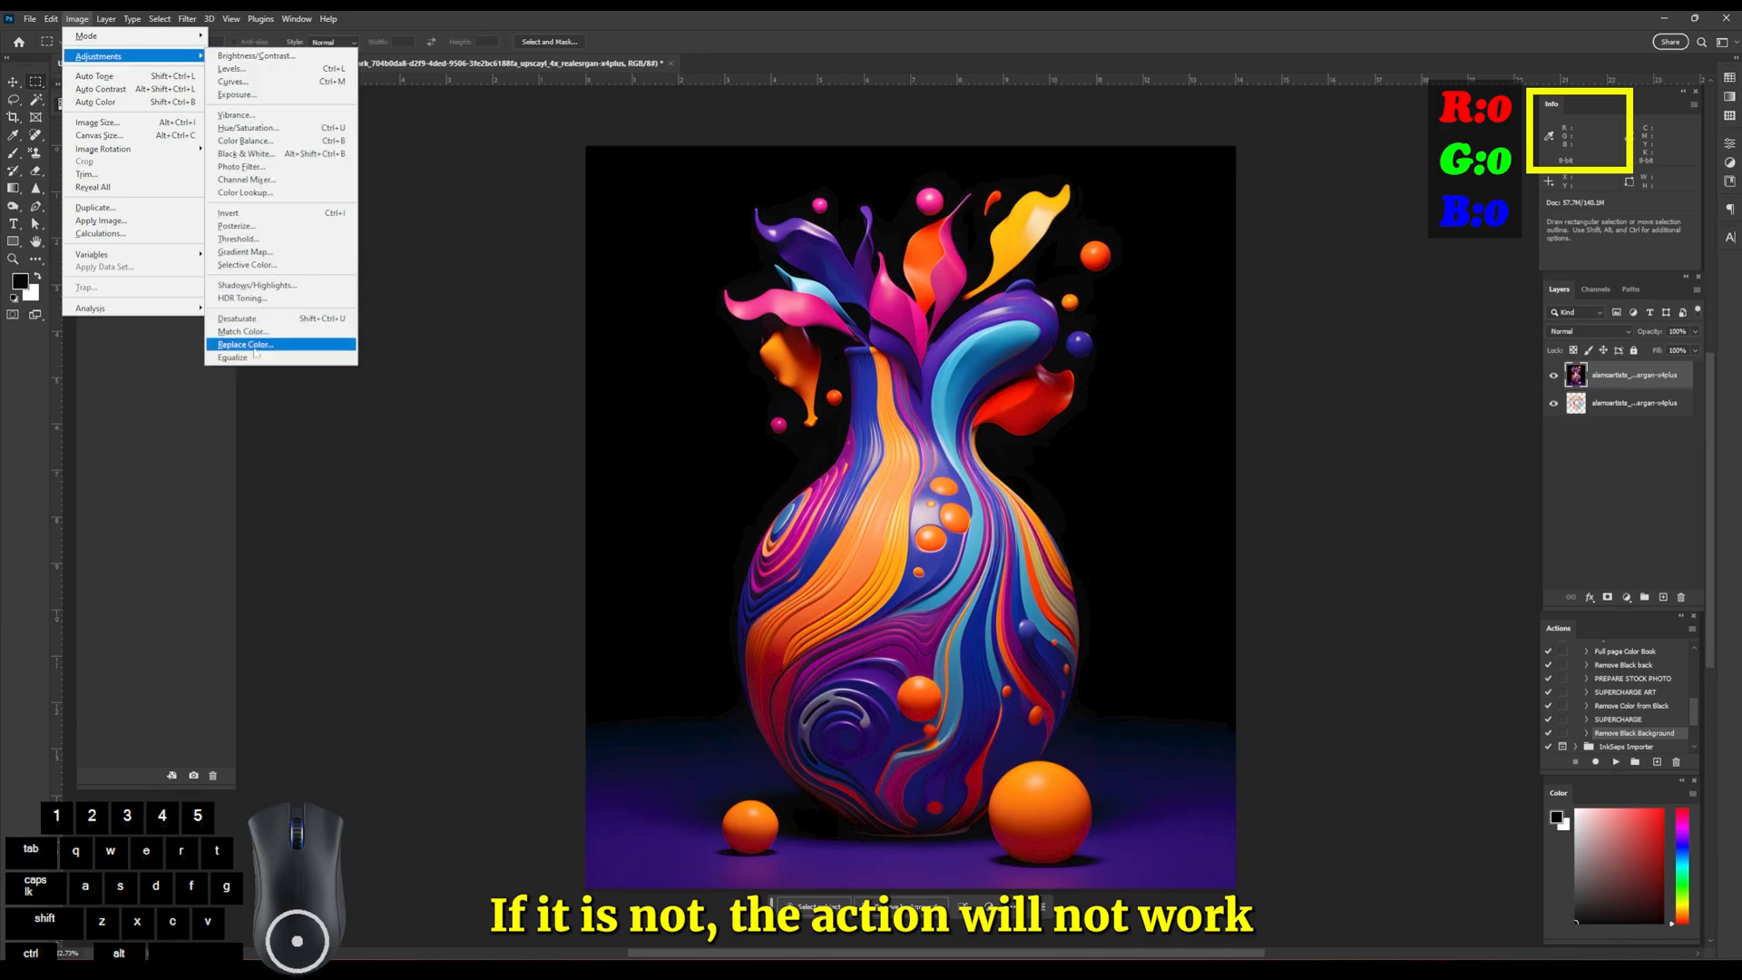
left_click(254, 351)
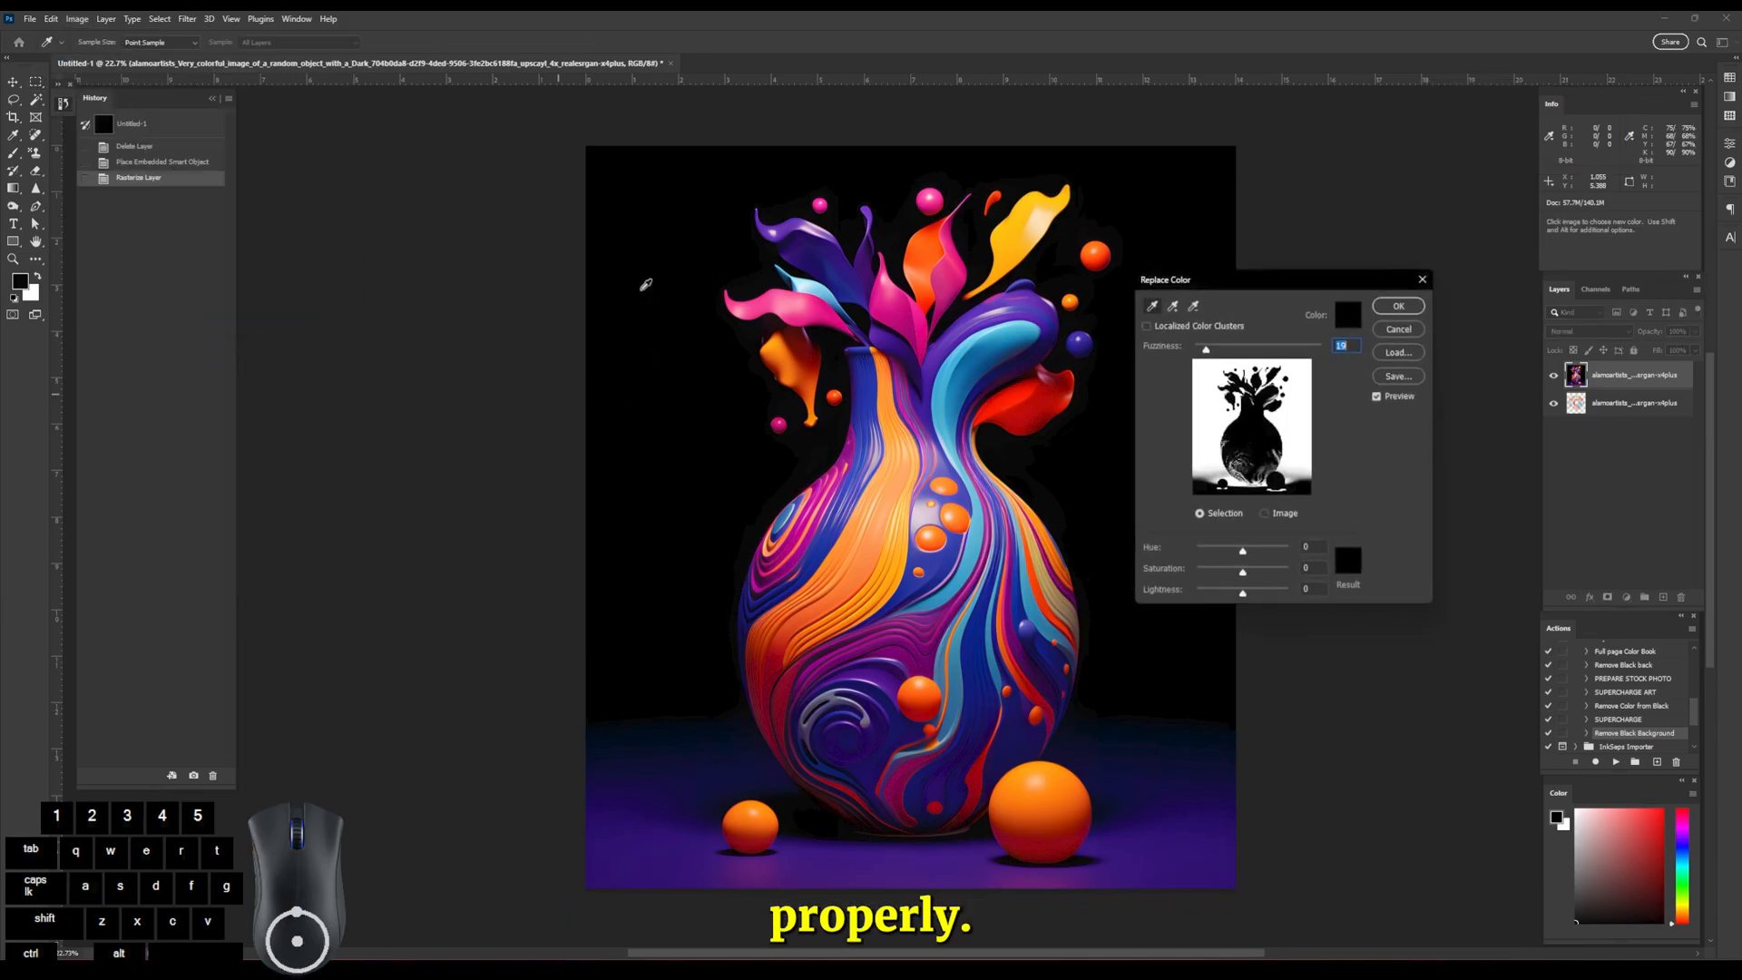
left_click_drag(1250, 594, 1171, 592)
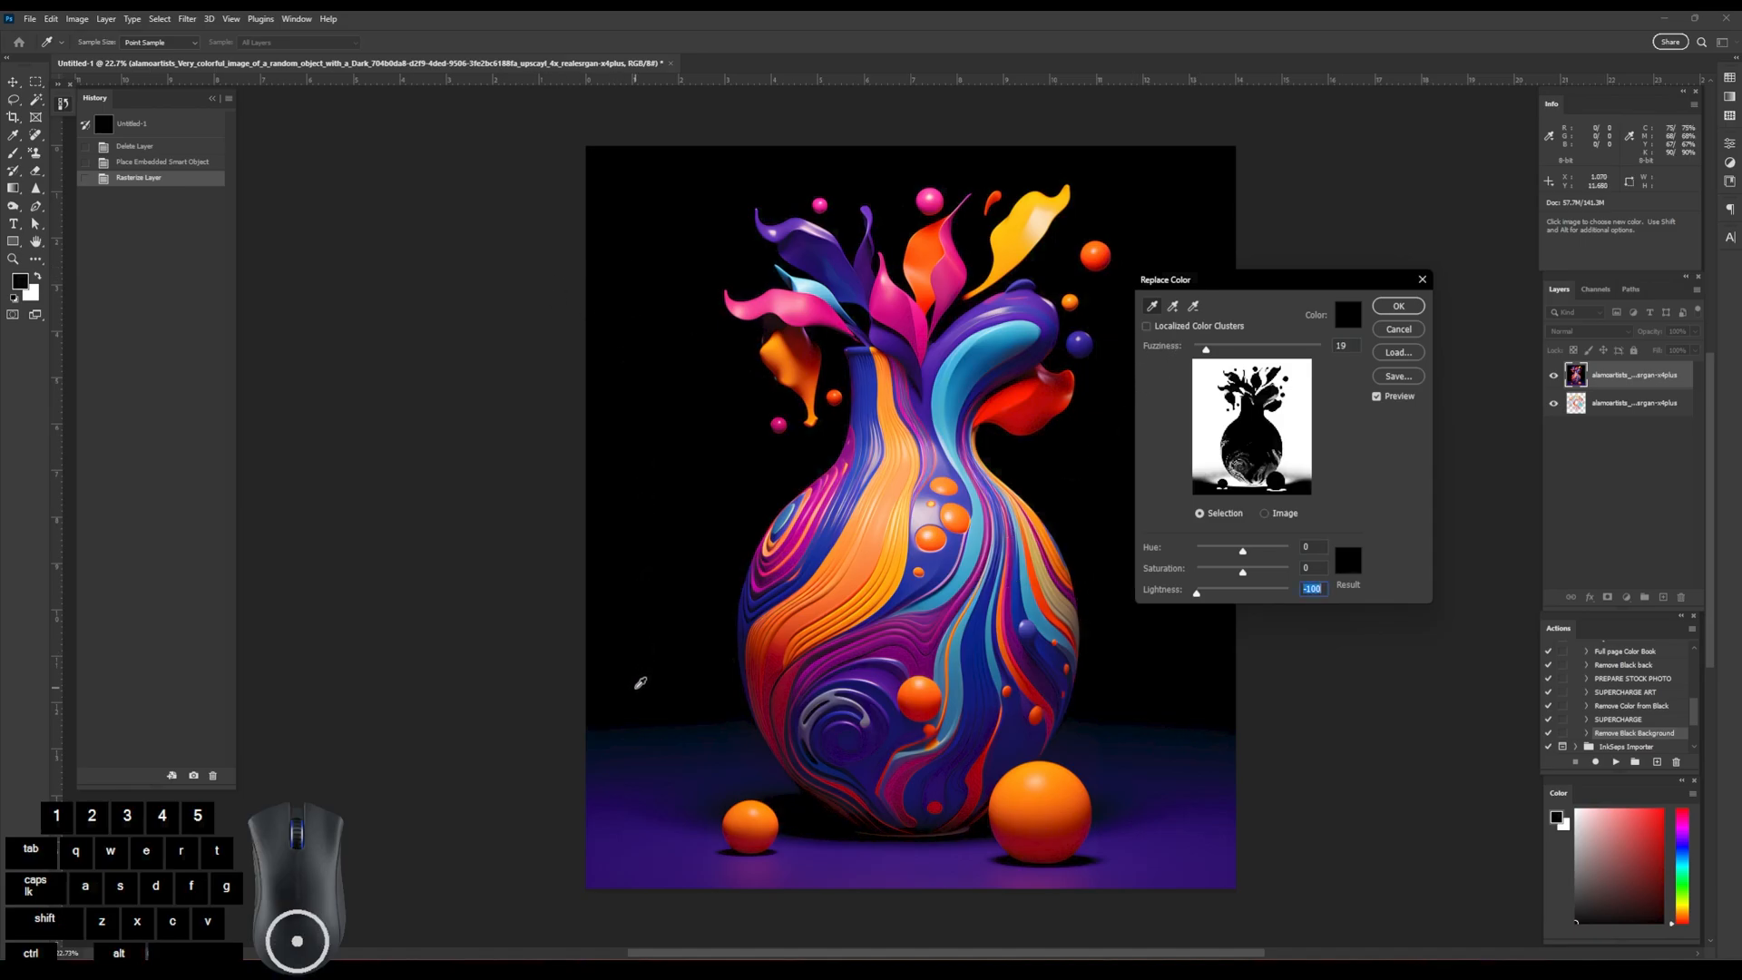
left_click(1398, 306)
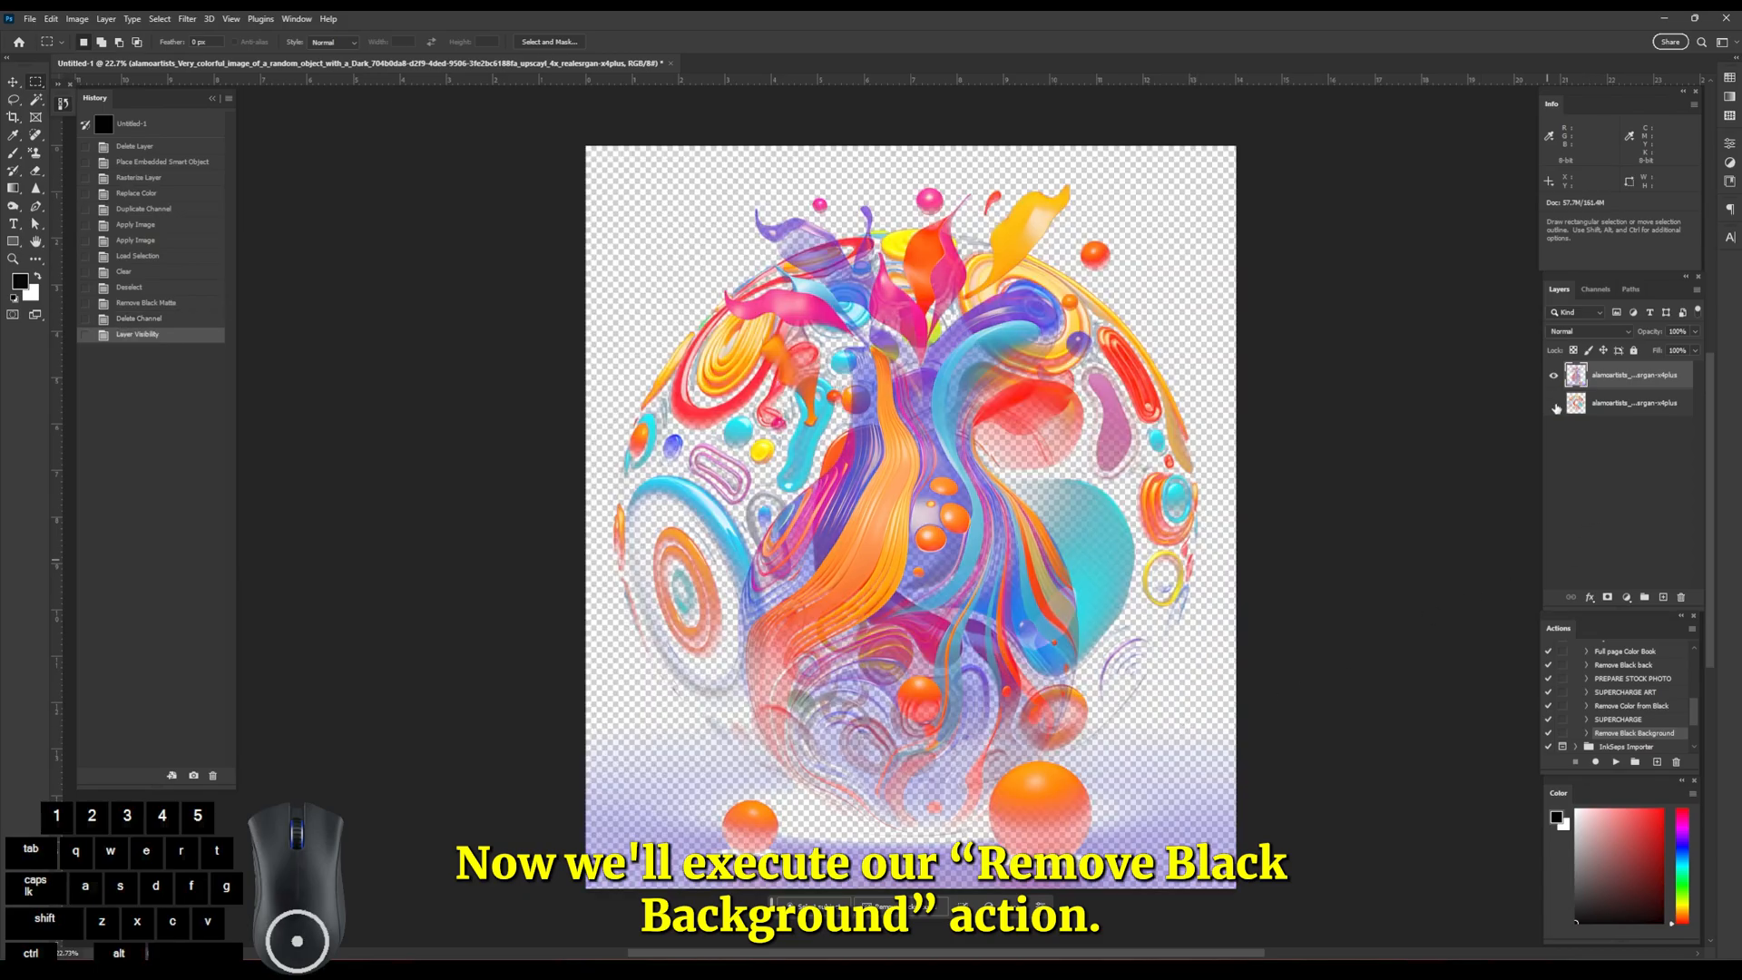
Hide the sphere layer and draw a black rectangle about 4490 × 4960 px over the canvas on a new bottommost layer.
left_click(1553, 408)
left_click(1663, 597)
left_click_drag(1603, 388, 1604, 448)
left_click(14, 242)
left_click_drag(558, 128, 1253, 896)
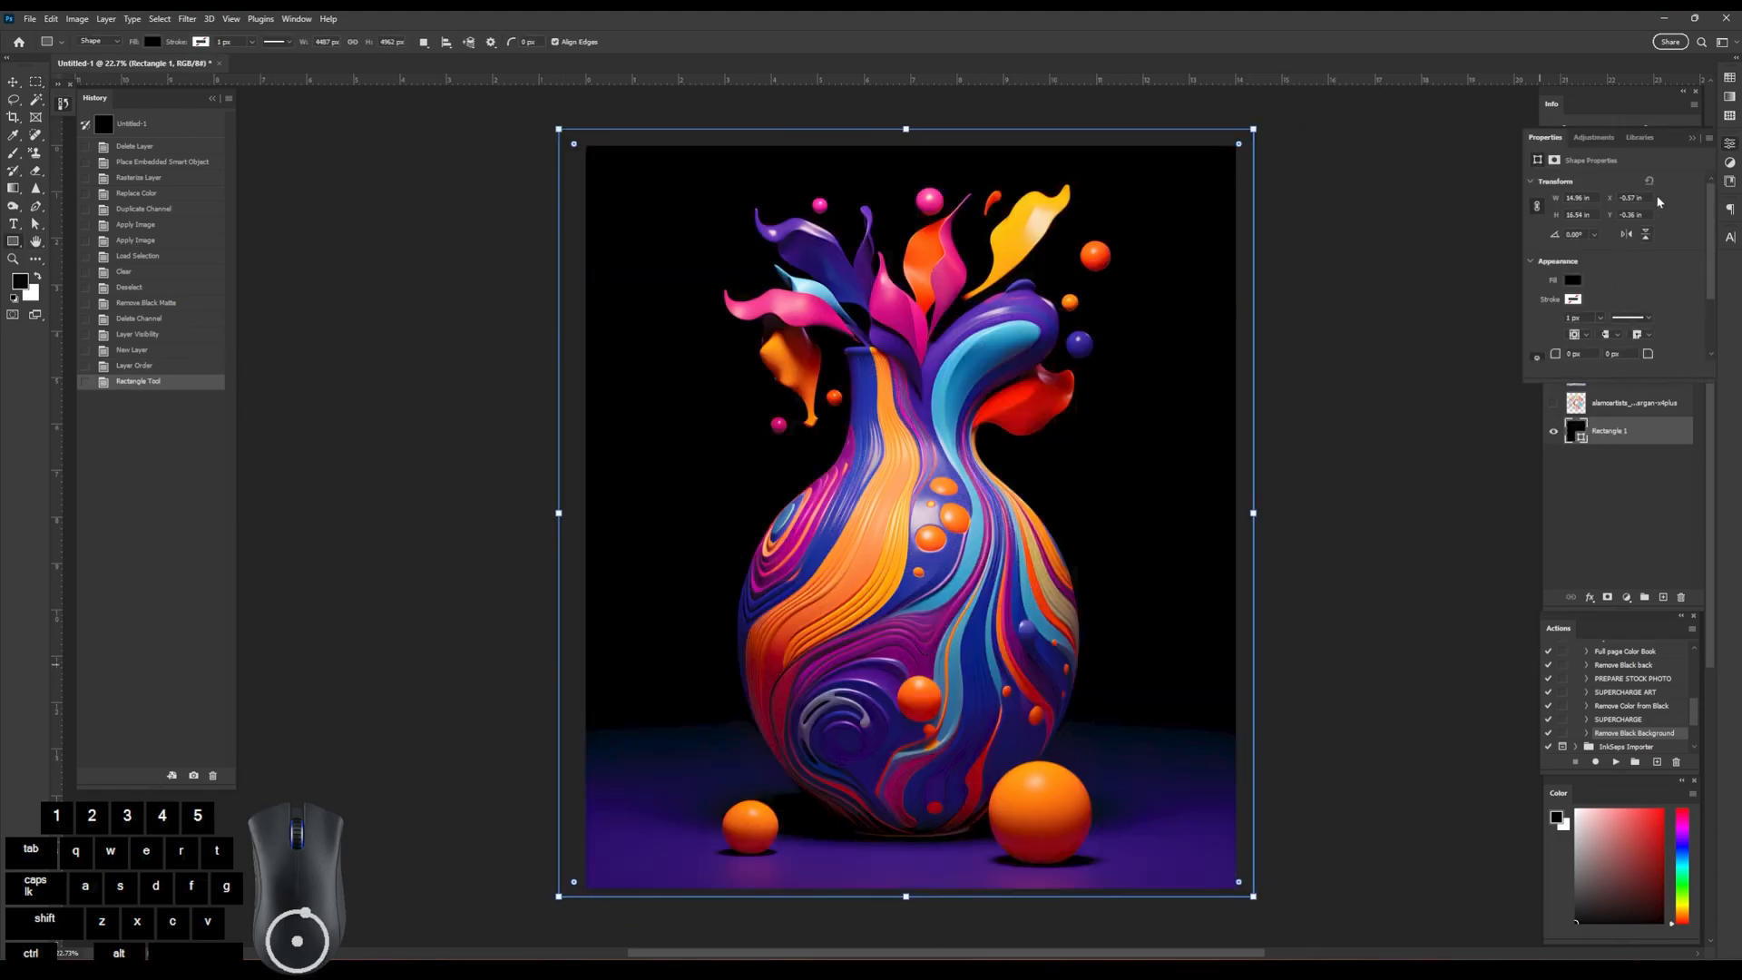
left_click(1692, 138)
left_click(1552, 376)
left_click(1552, 376)
Change the backdrop rectangle's fill to dark blue #030031.
double_click(1573, 431)
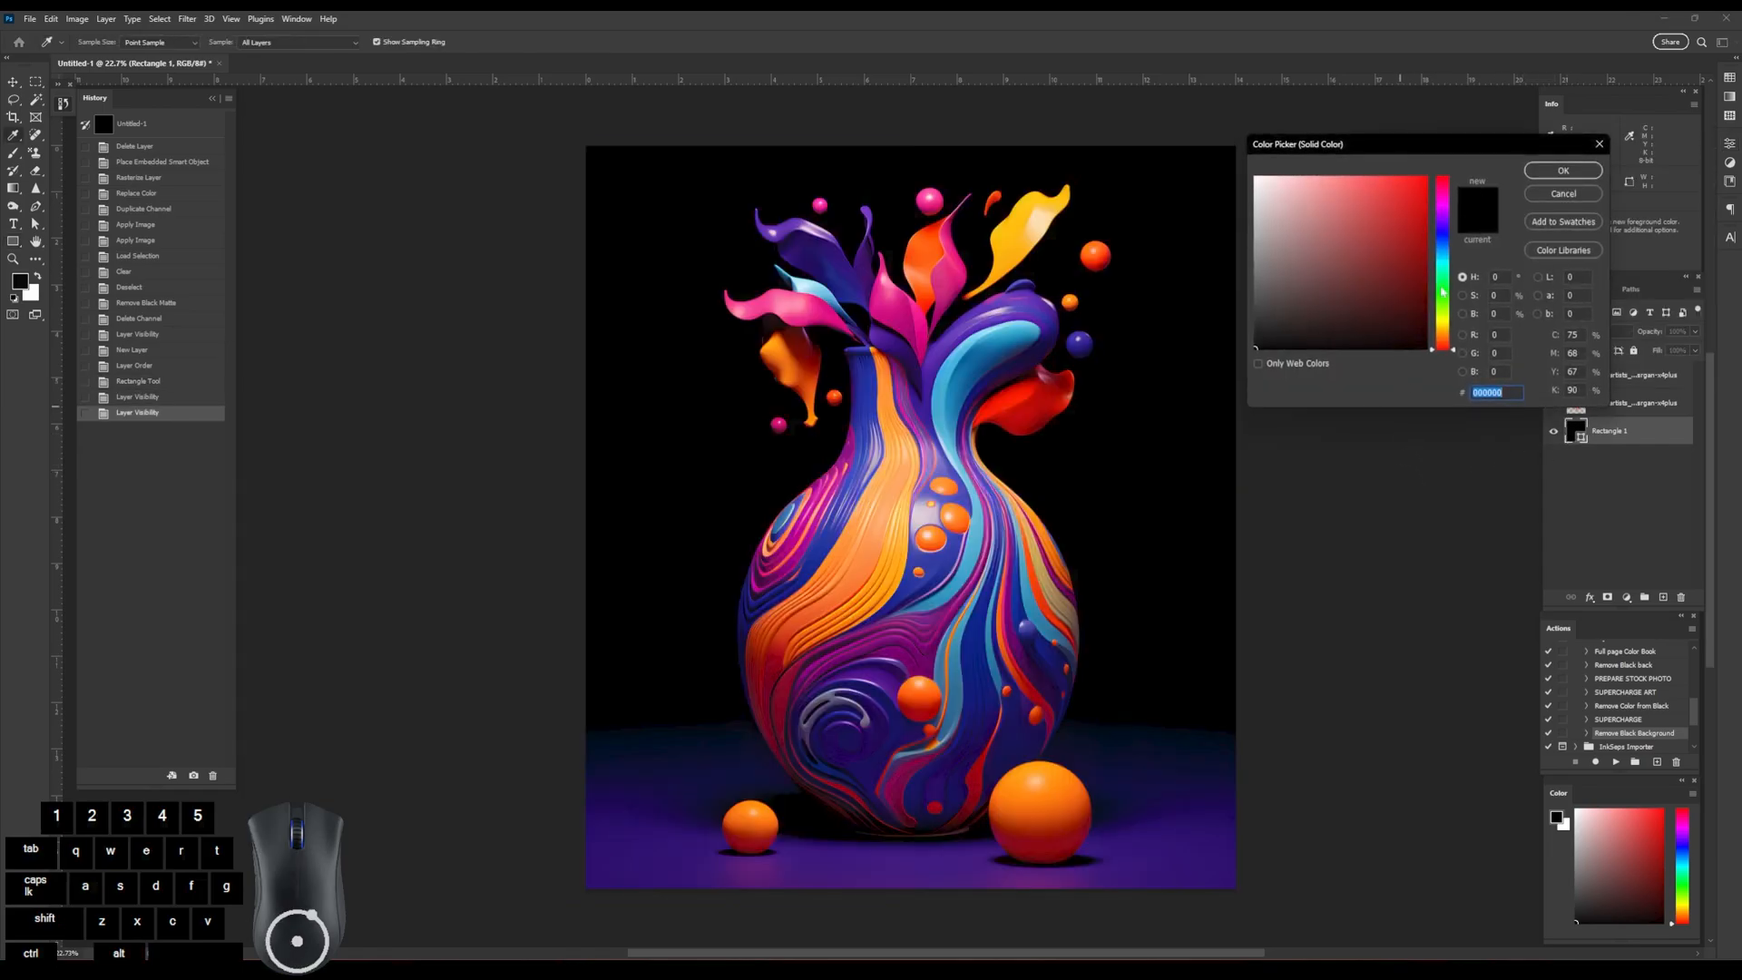
left_click(1443, 224)
mouse_move(1350, 319)
left_mouse_down()
mouse_move(1429, 321)
mouse_move(1461, 248)
mouse_move(1440, 362)
mouse_move(1433, 195)
mouse_move(1438, 232)
left_mouse_up()
left_click_drag(1402, 313, 1442, 265)
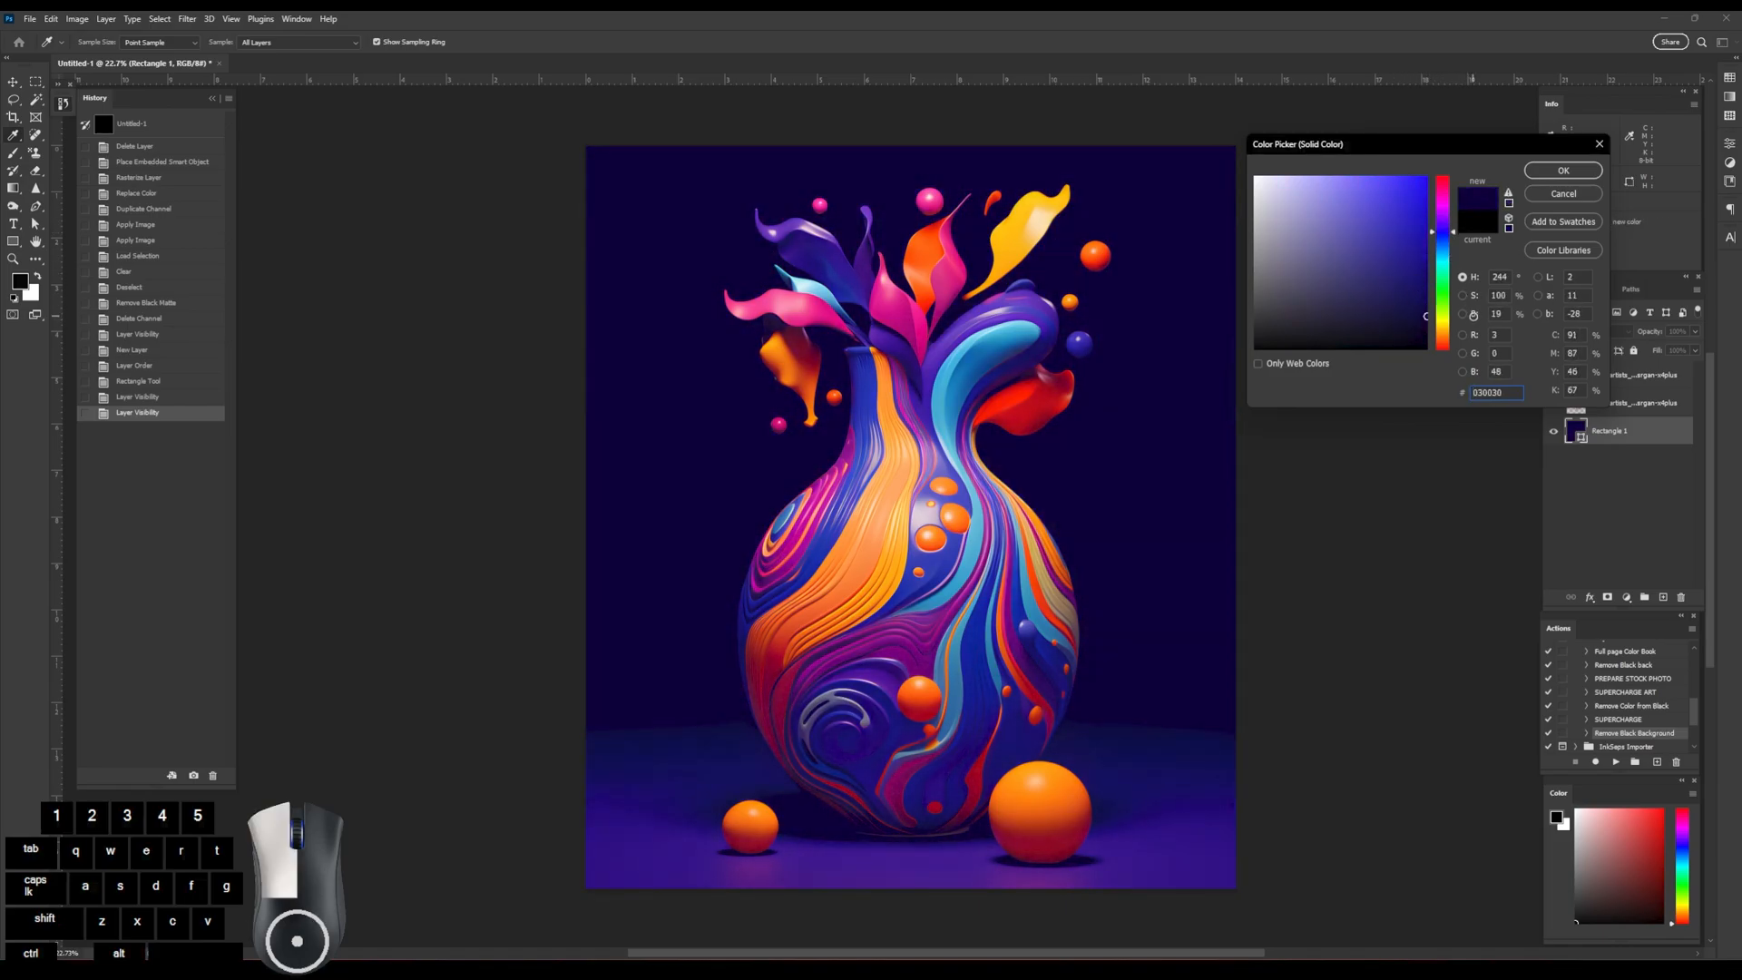
left_click_drag(1473, 315, 1485, 333)
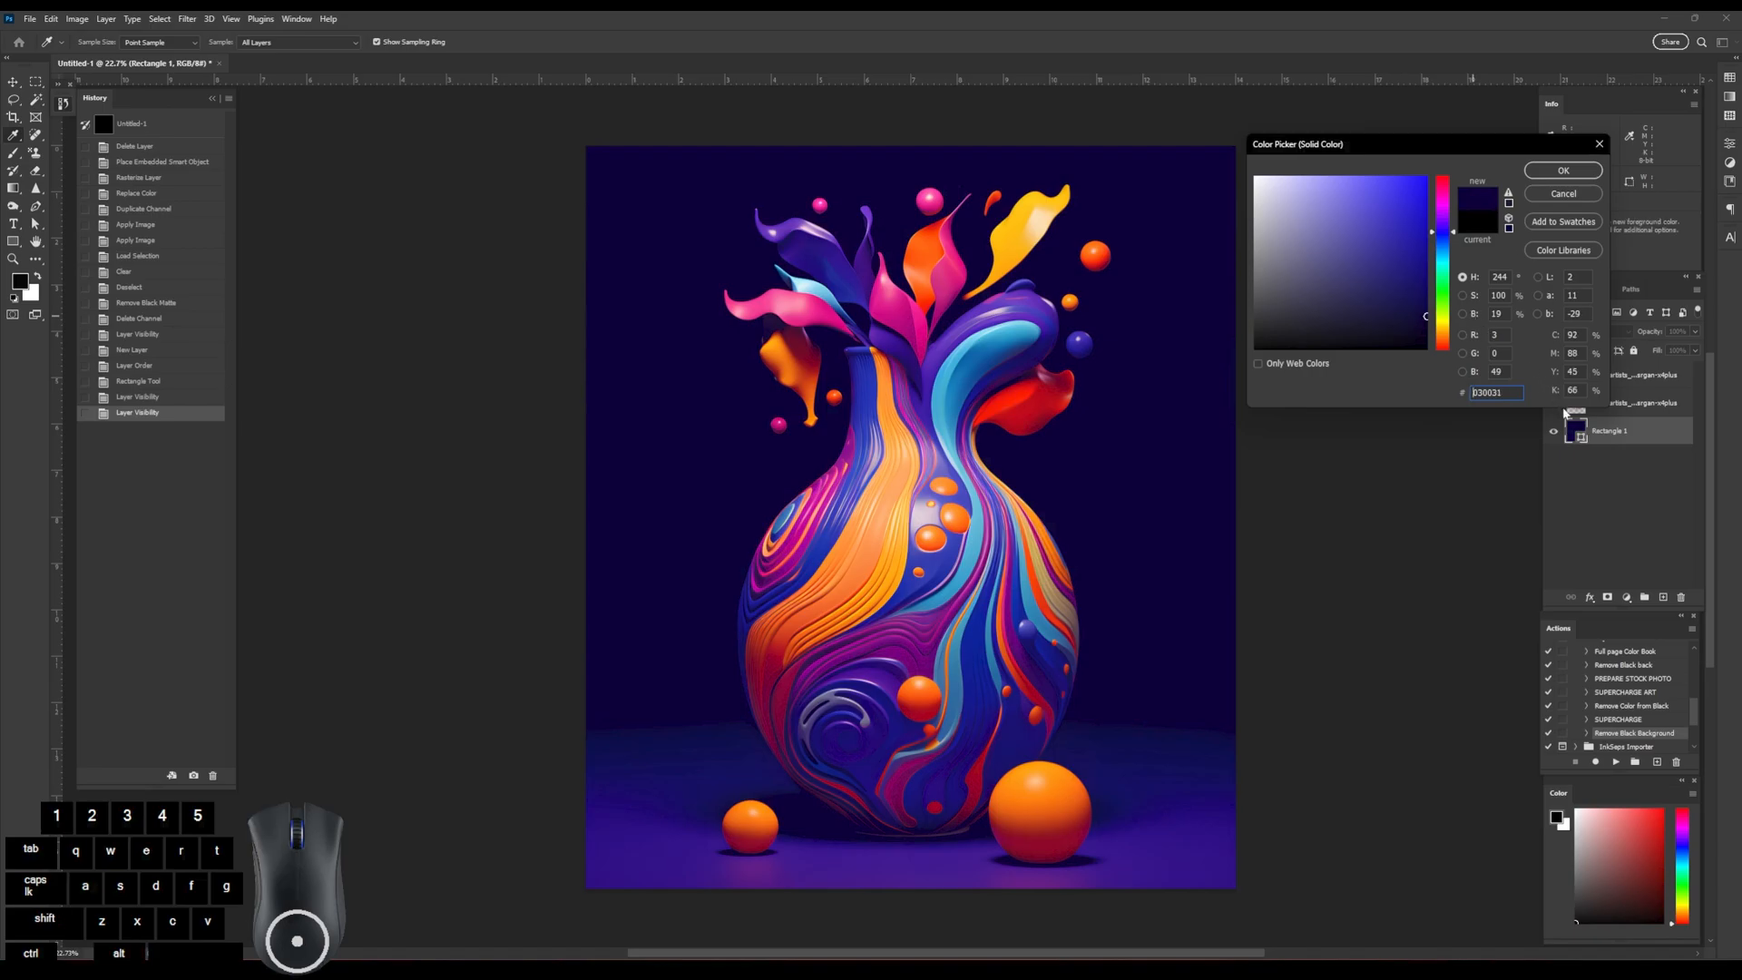
left_click(1561, 172)
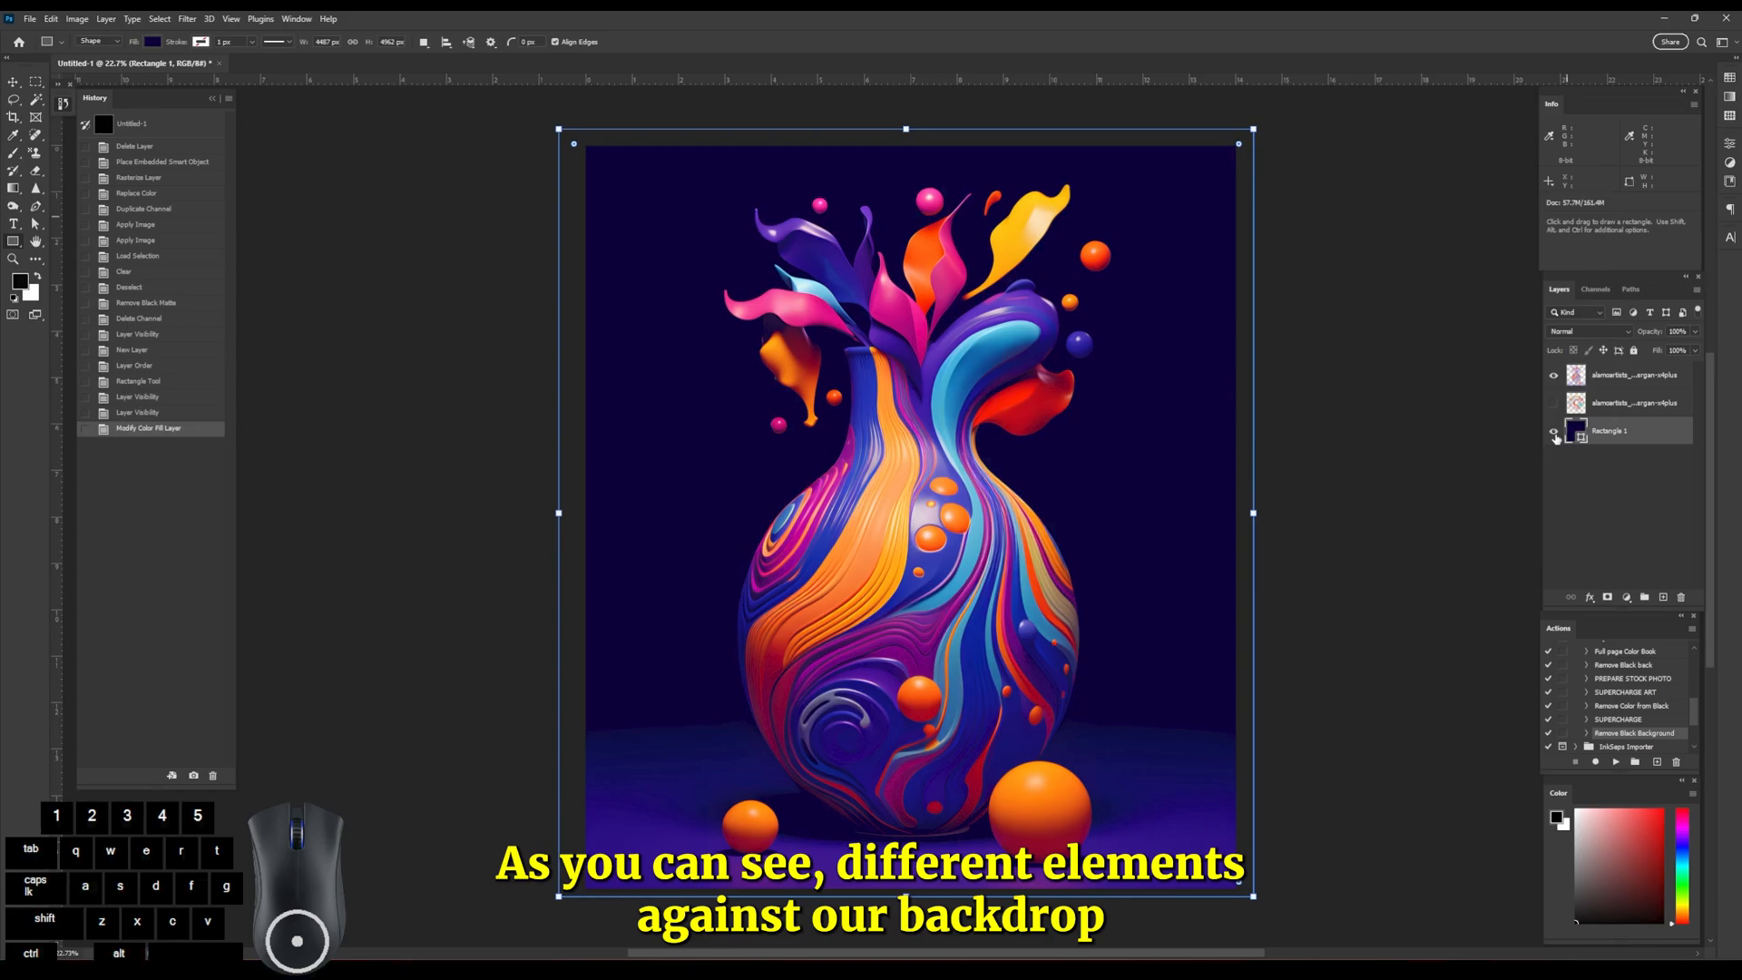
Toggle the vase and sphere layers to compare them against the dark blue backdrop, and leave all three layers hidden.
left_click(1553, 376)
left_click(1553, 403)
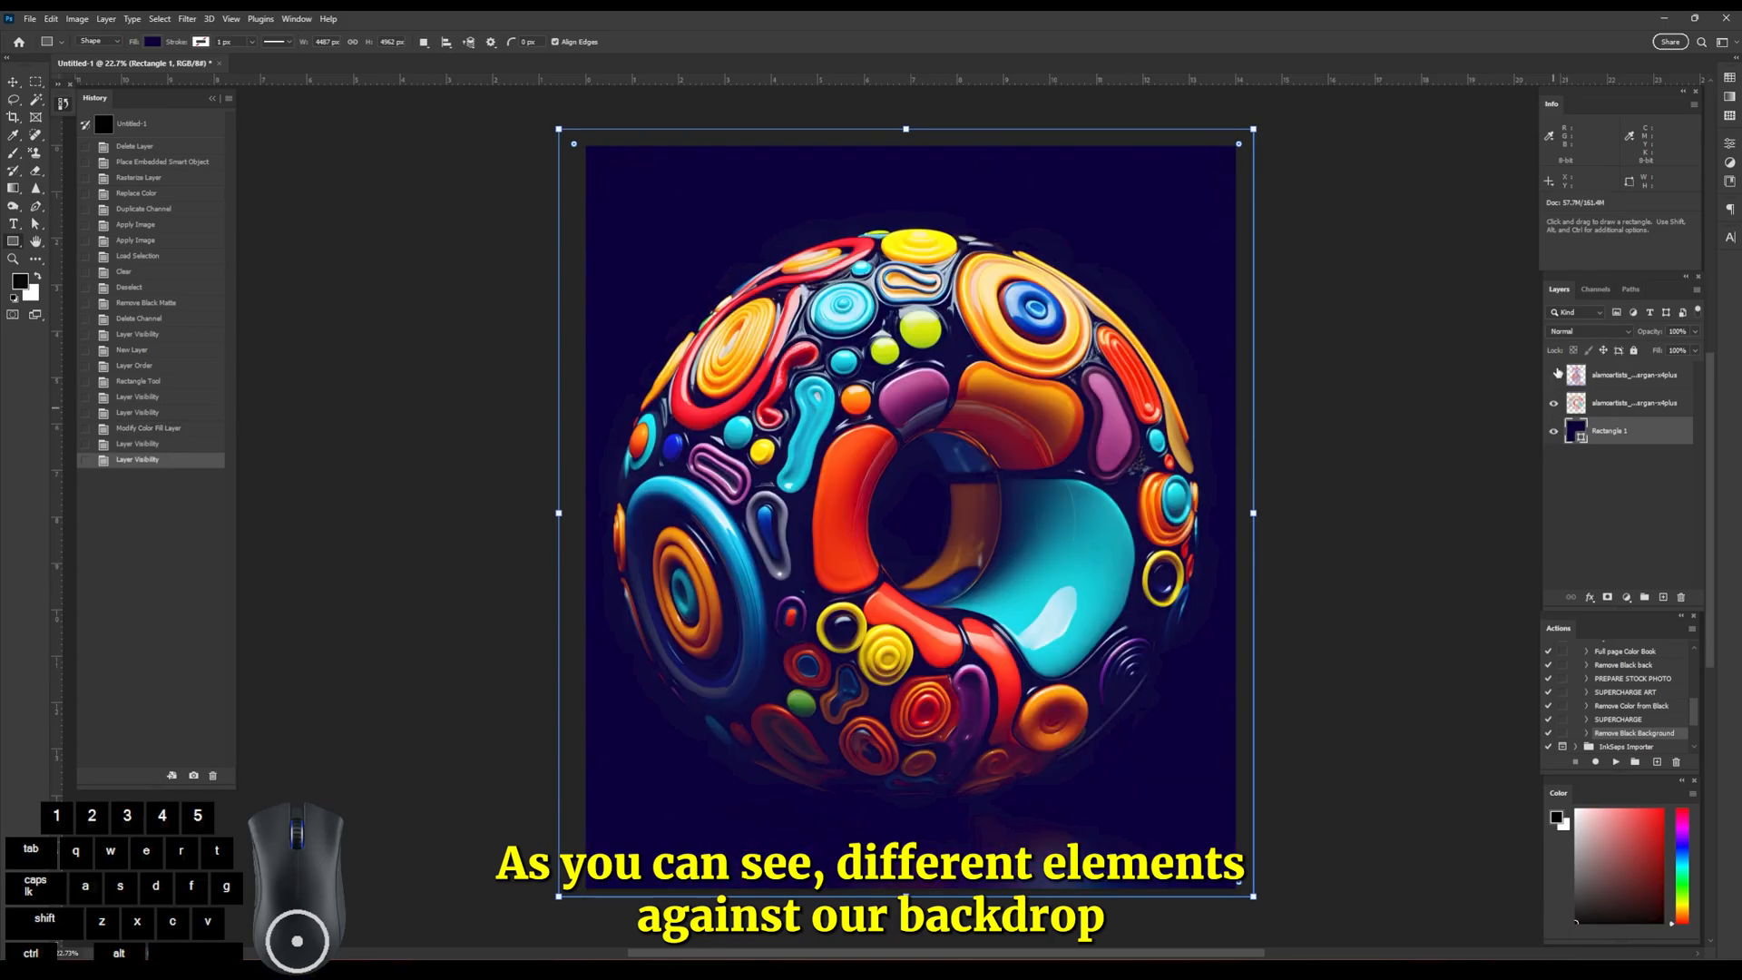
left_click(1554, 375)
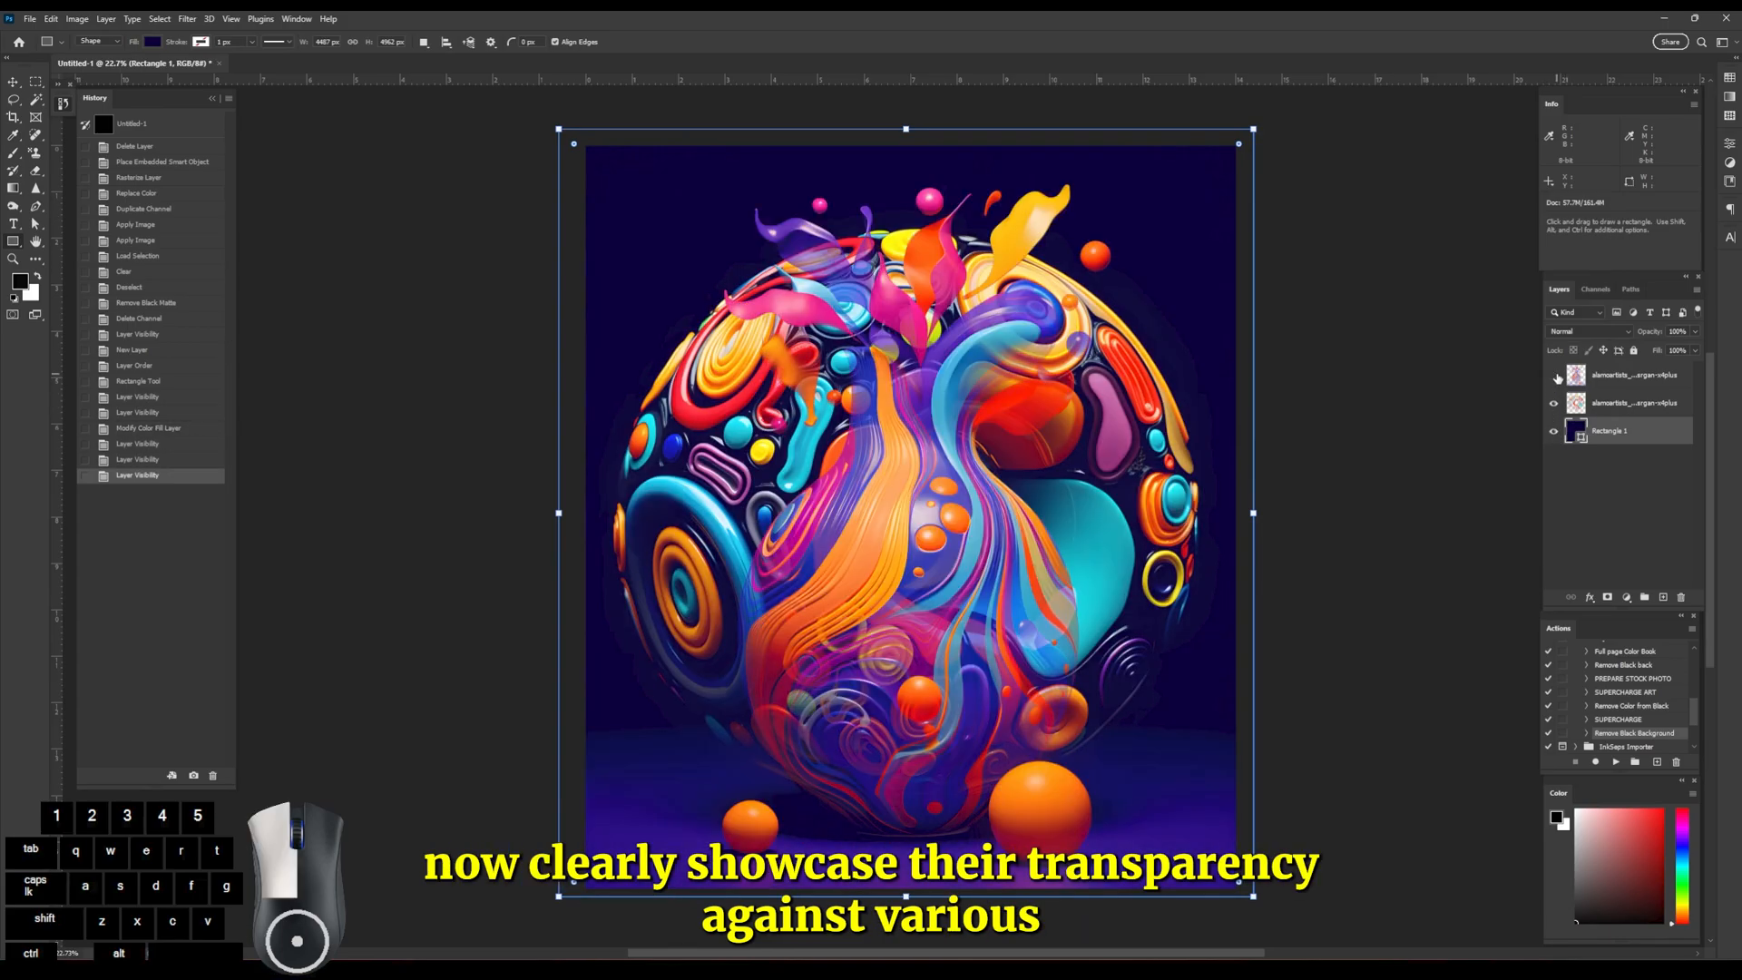
left_click(1555, 375)
left_click(1554, 403)
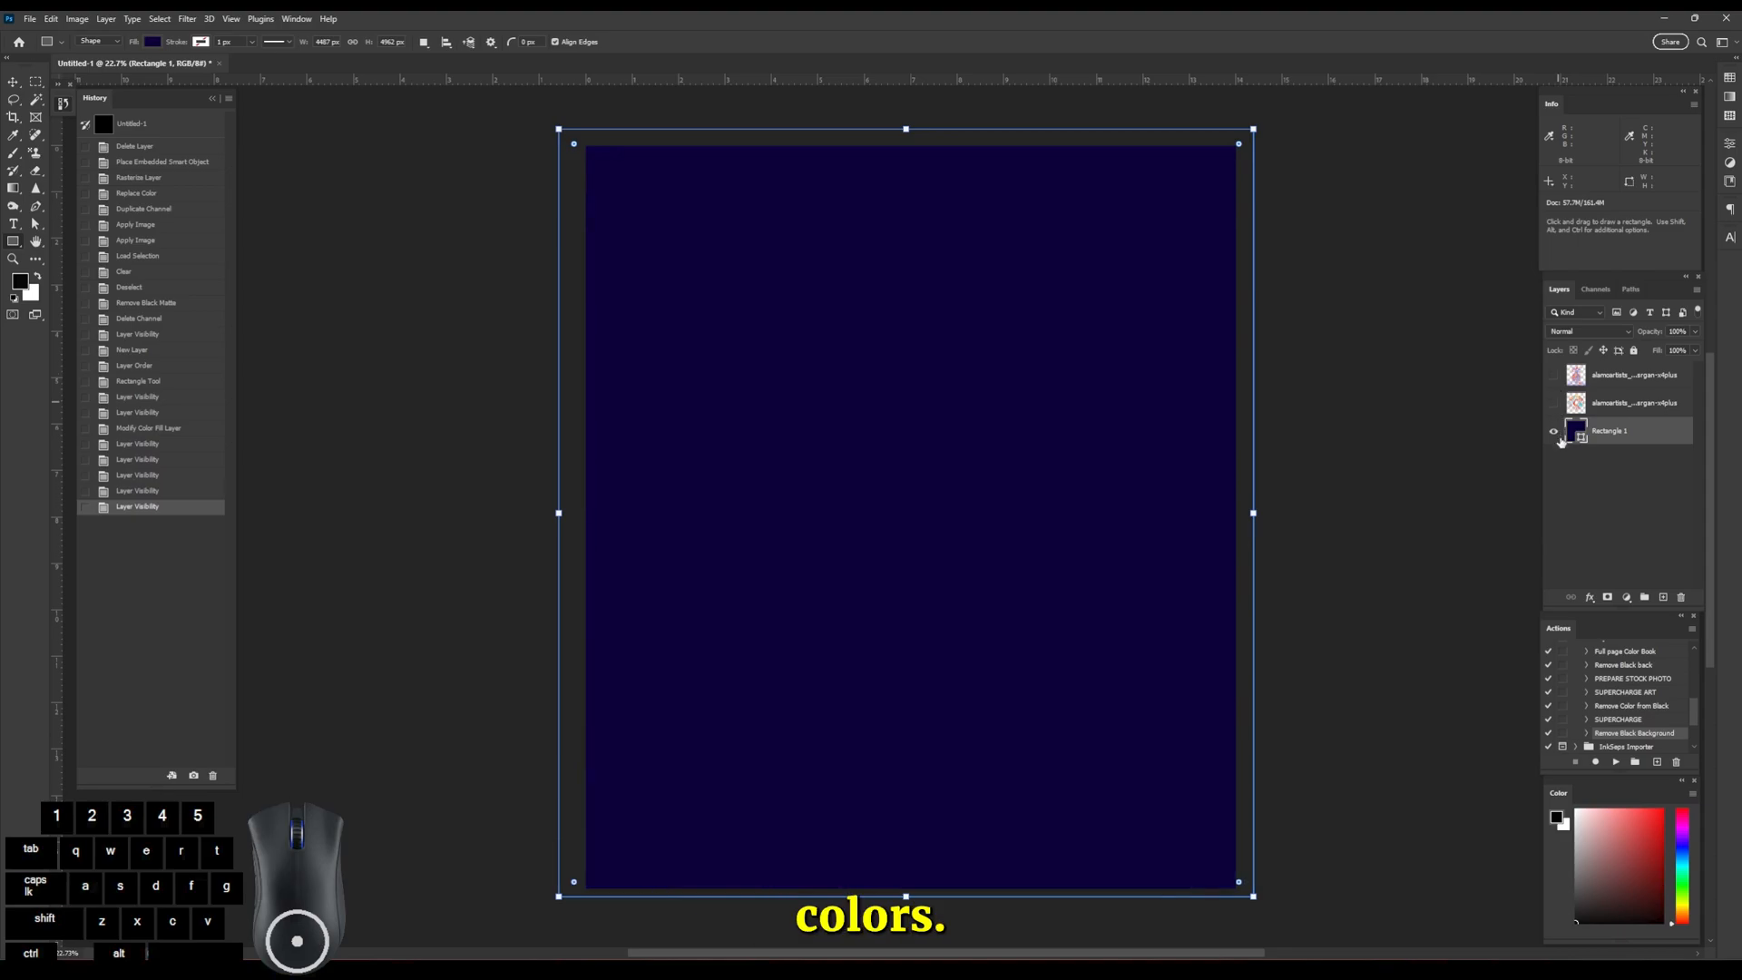
left_click(1554, 431)
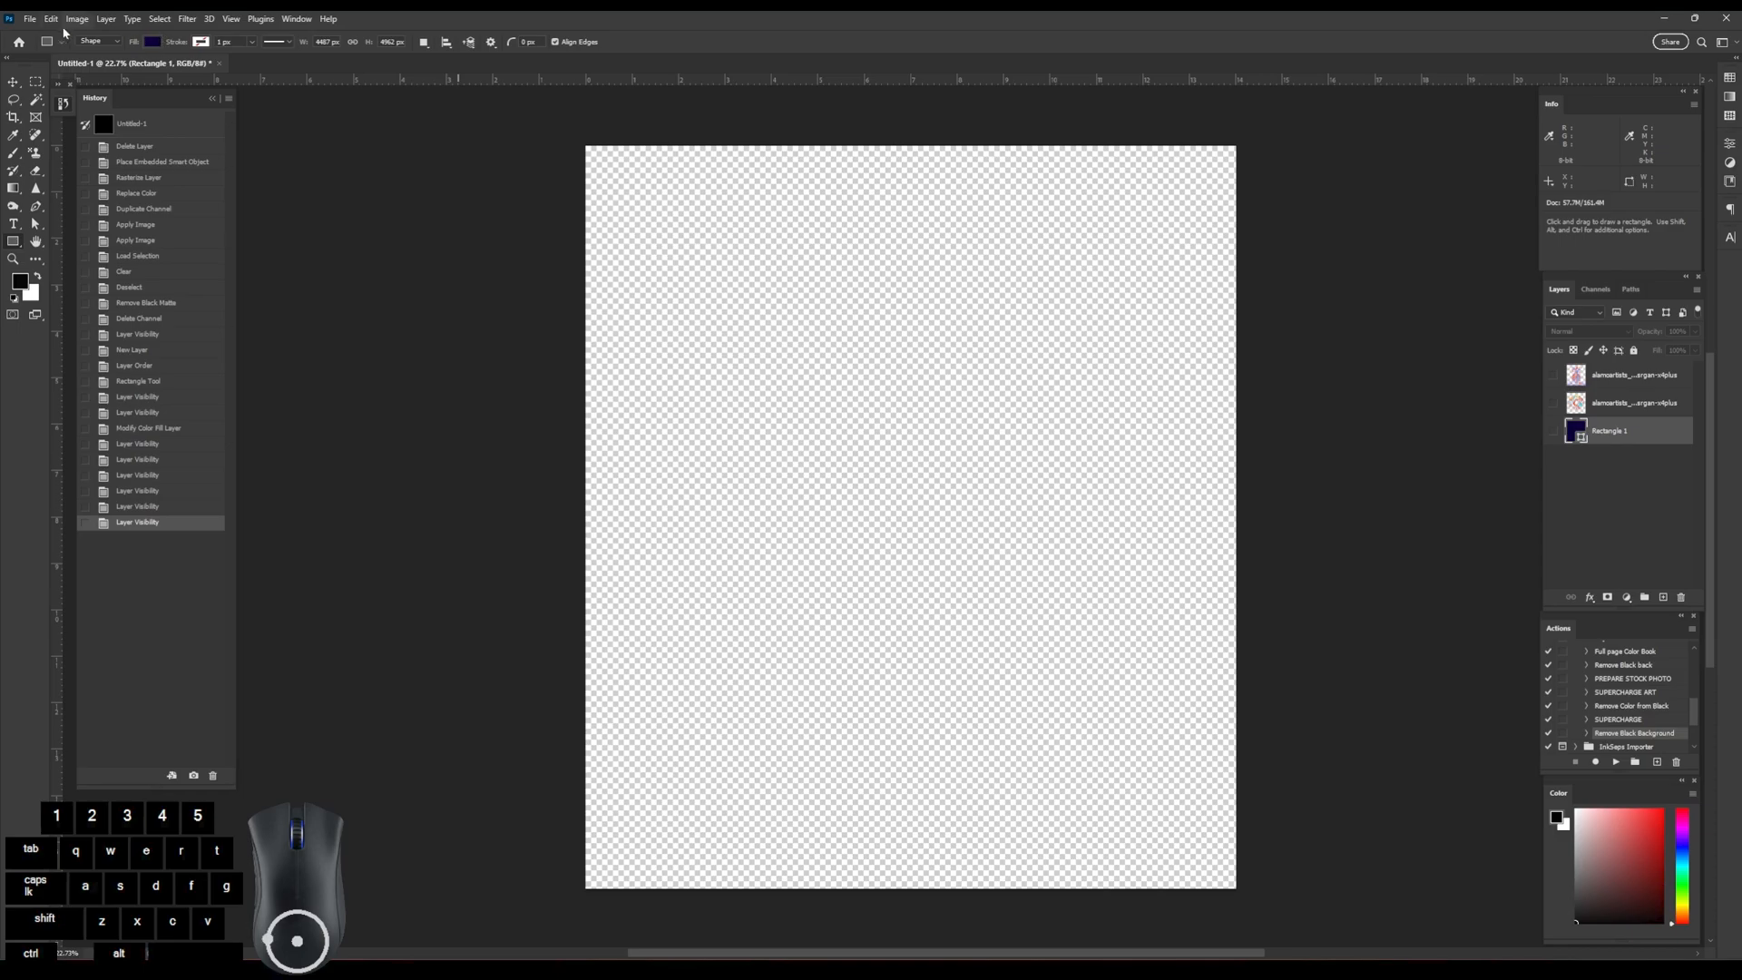
Place the white-background paint-splash PNG from Downloads, scaled to about 24.9% so it slightly overfills the canvas.
left_click(30, 19)
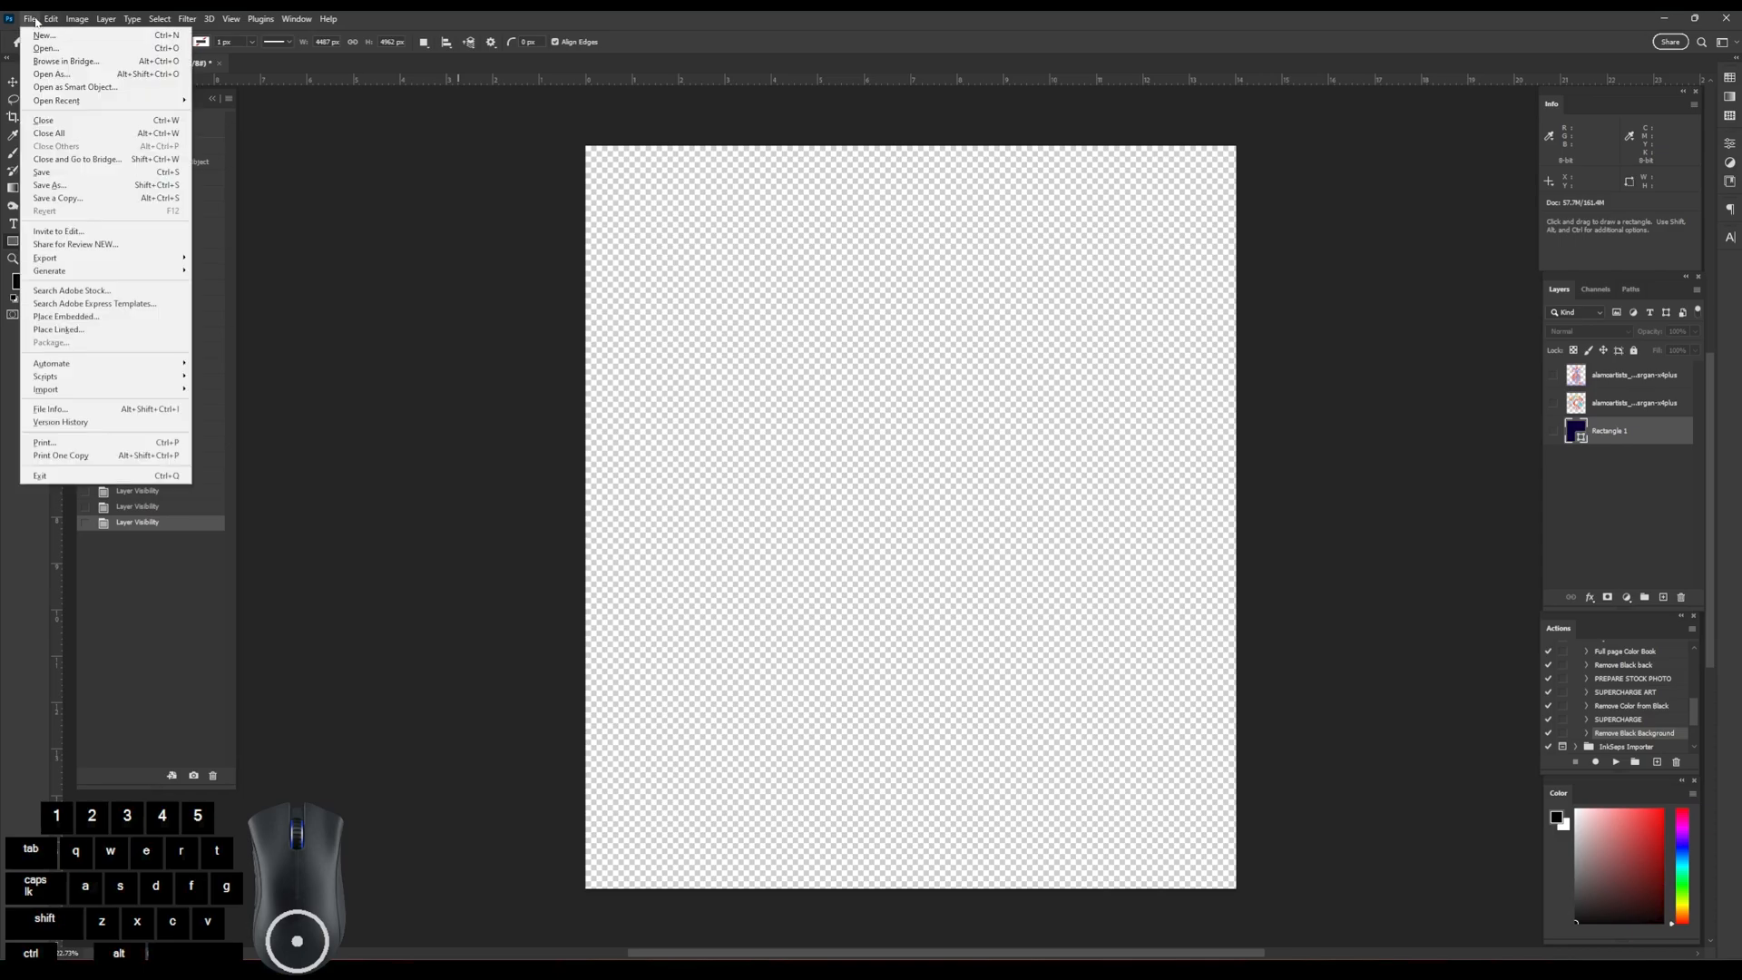
left_click(63, 316)
left_click(437, 299)
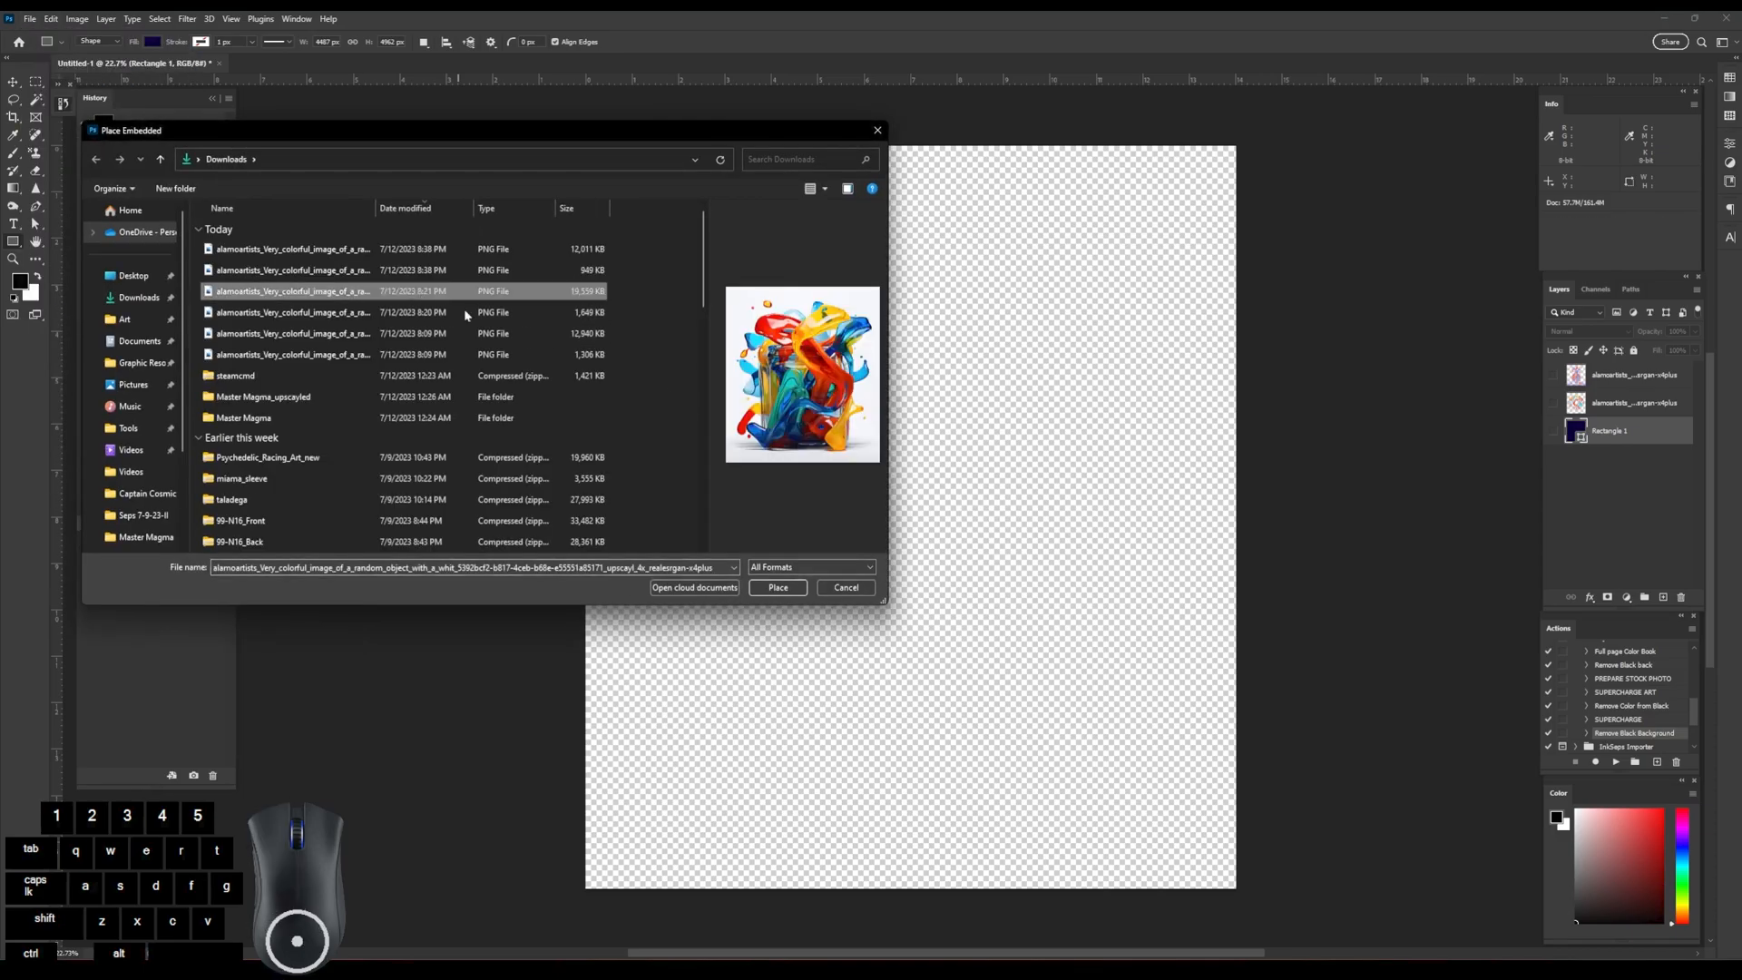
left_click(778, 589)
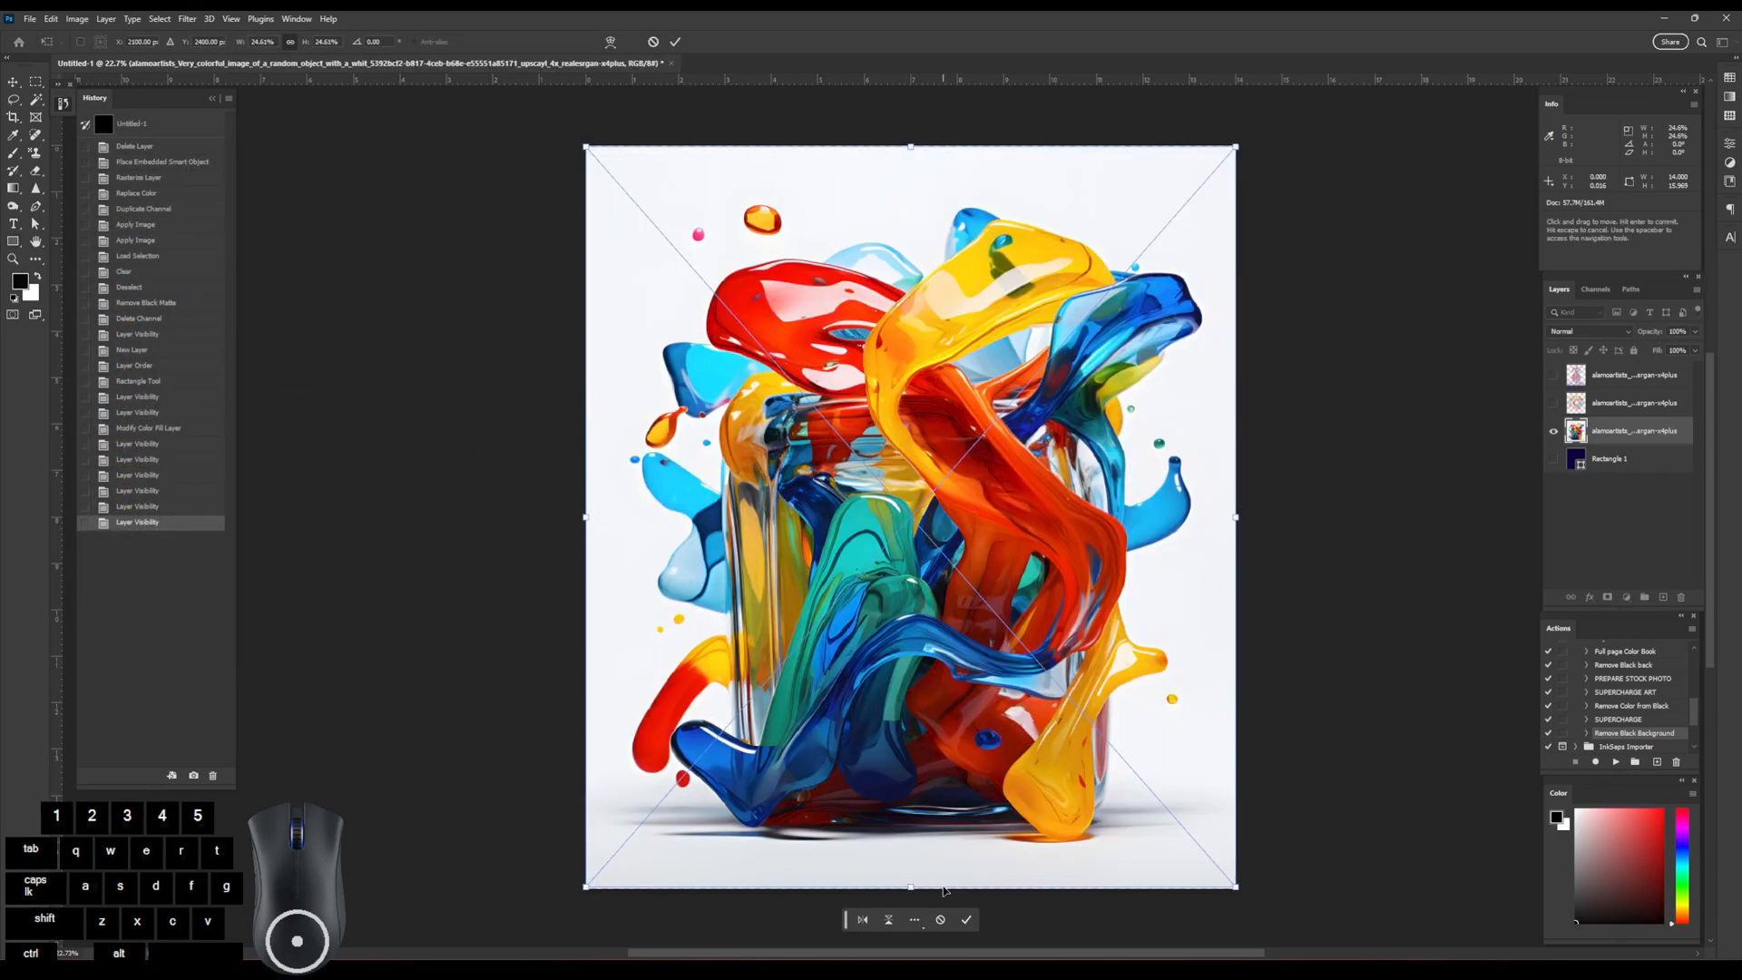
left_click_drag(910, 887, 910, 890)
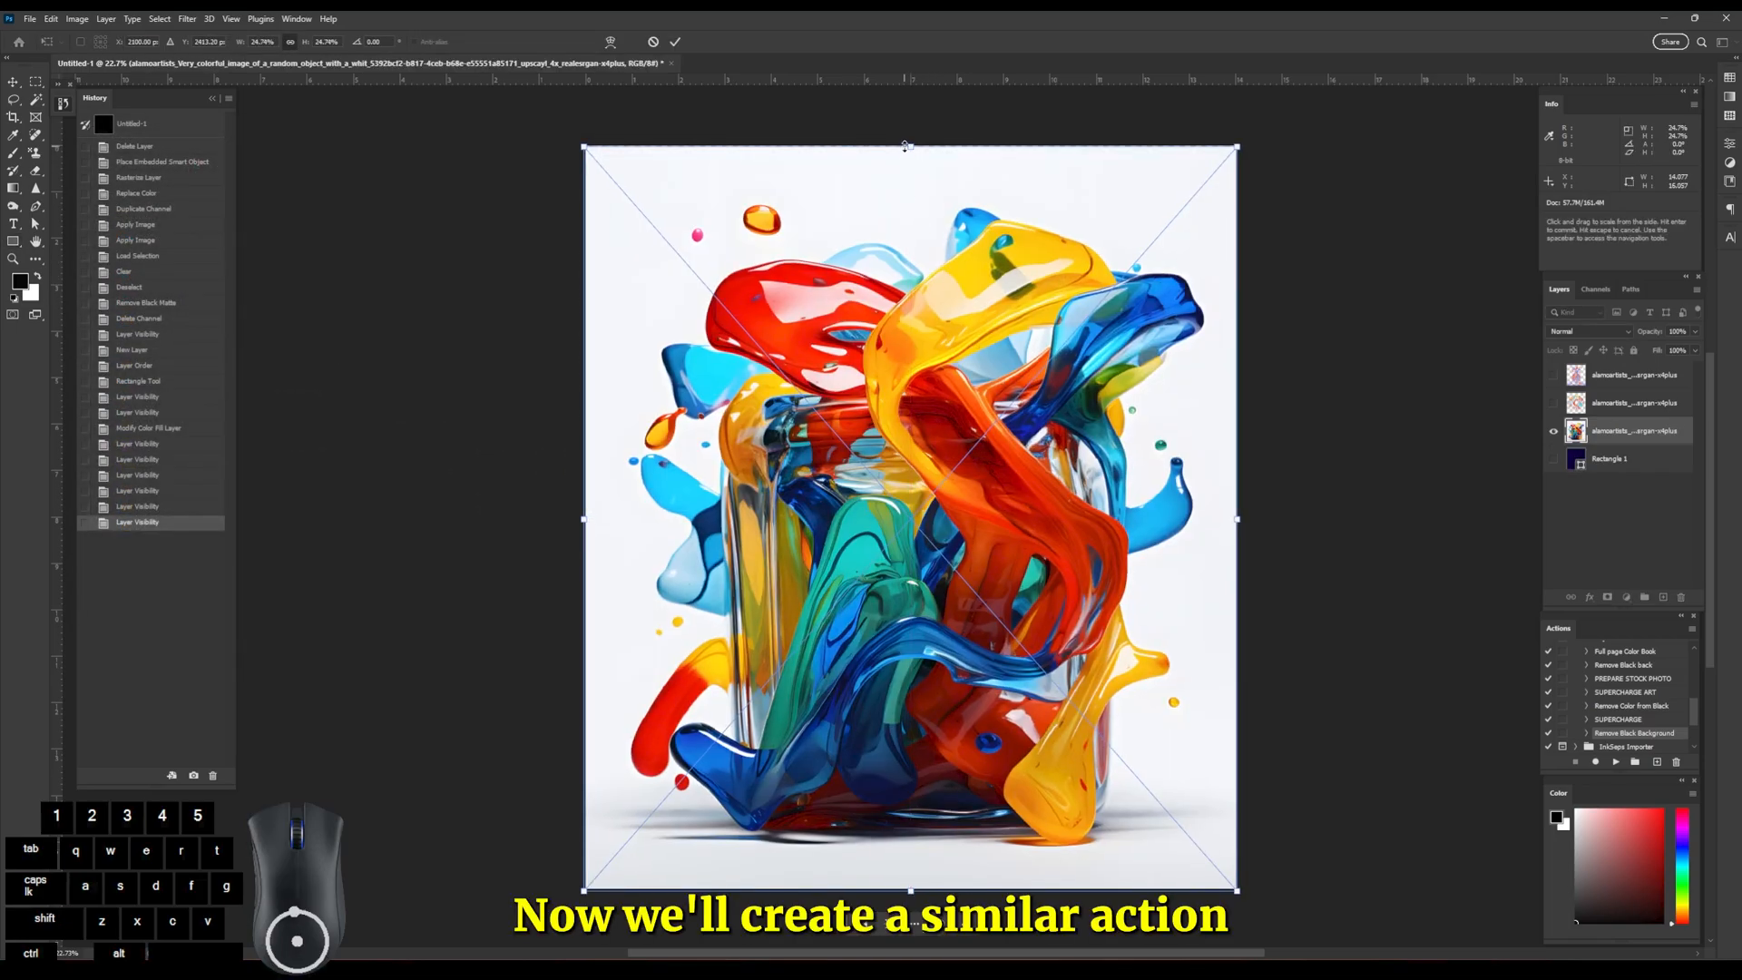
left_click_drag(906, 145, 908, 139)
key("Return")
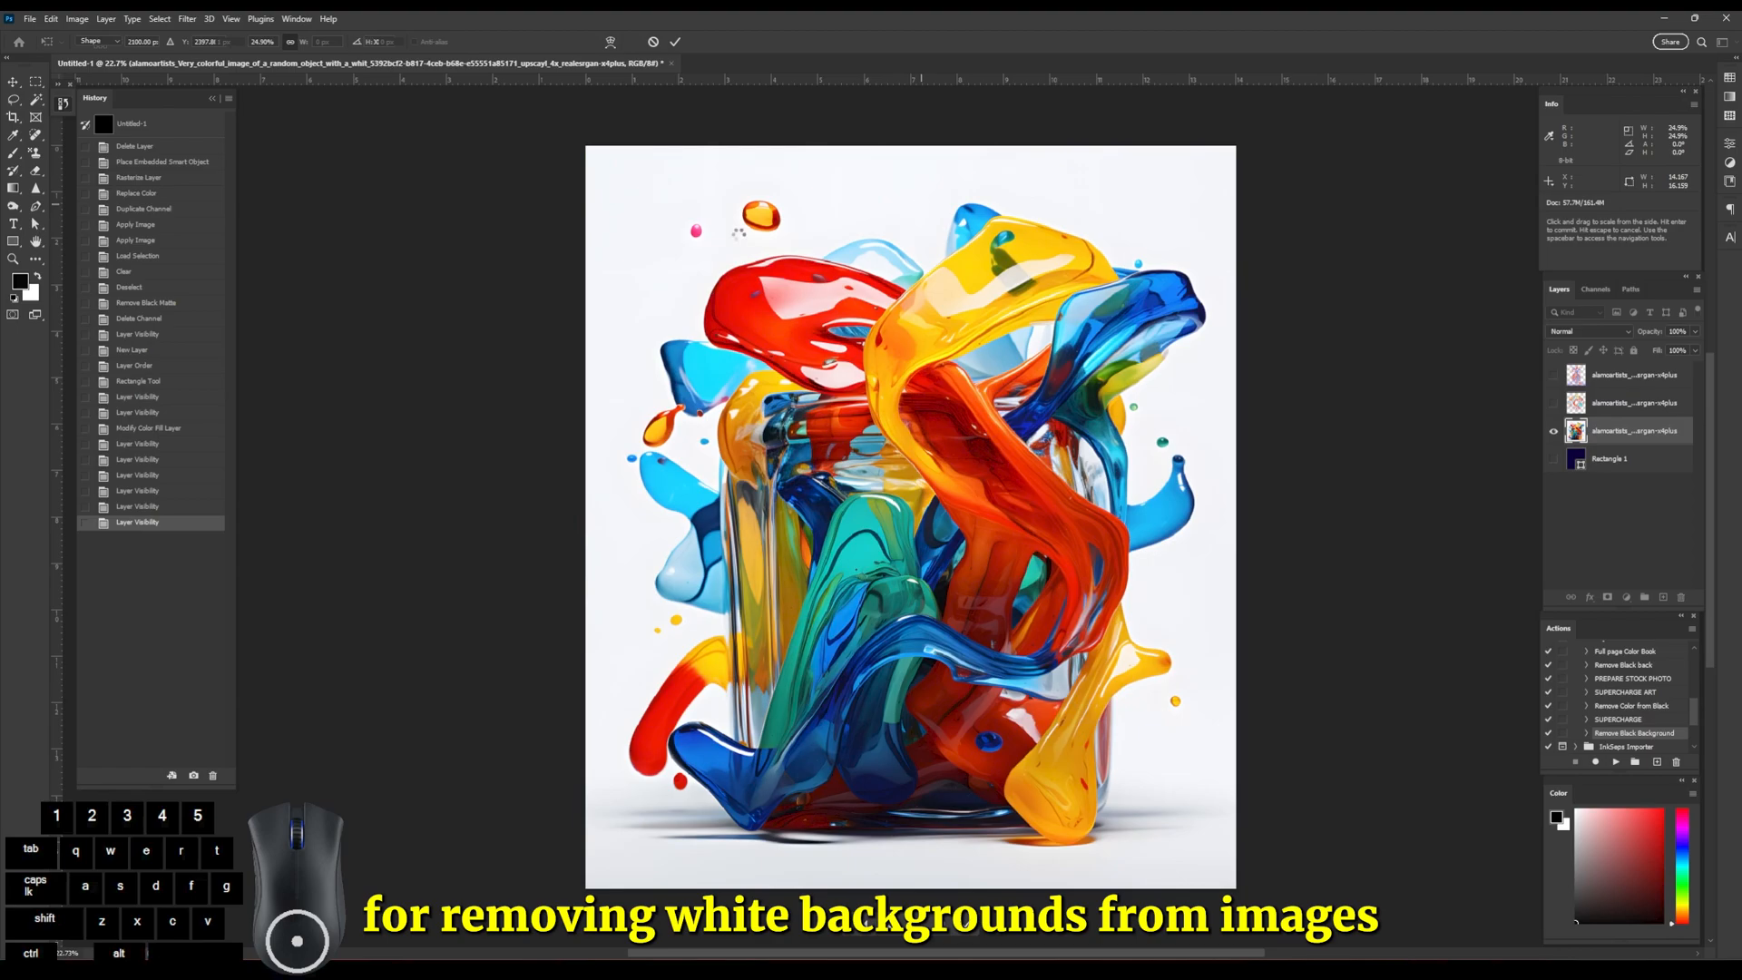
Rasterize the placed paint-splash layer and turn its off-white background pure white with Replace Color.
left_click(77, 18)
mouse_move(95, 61)
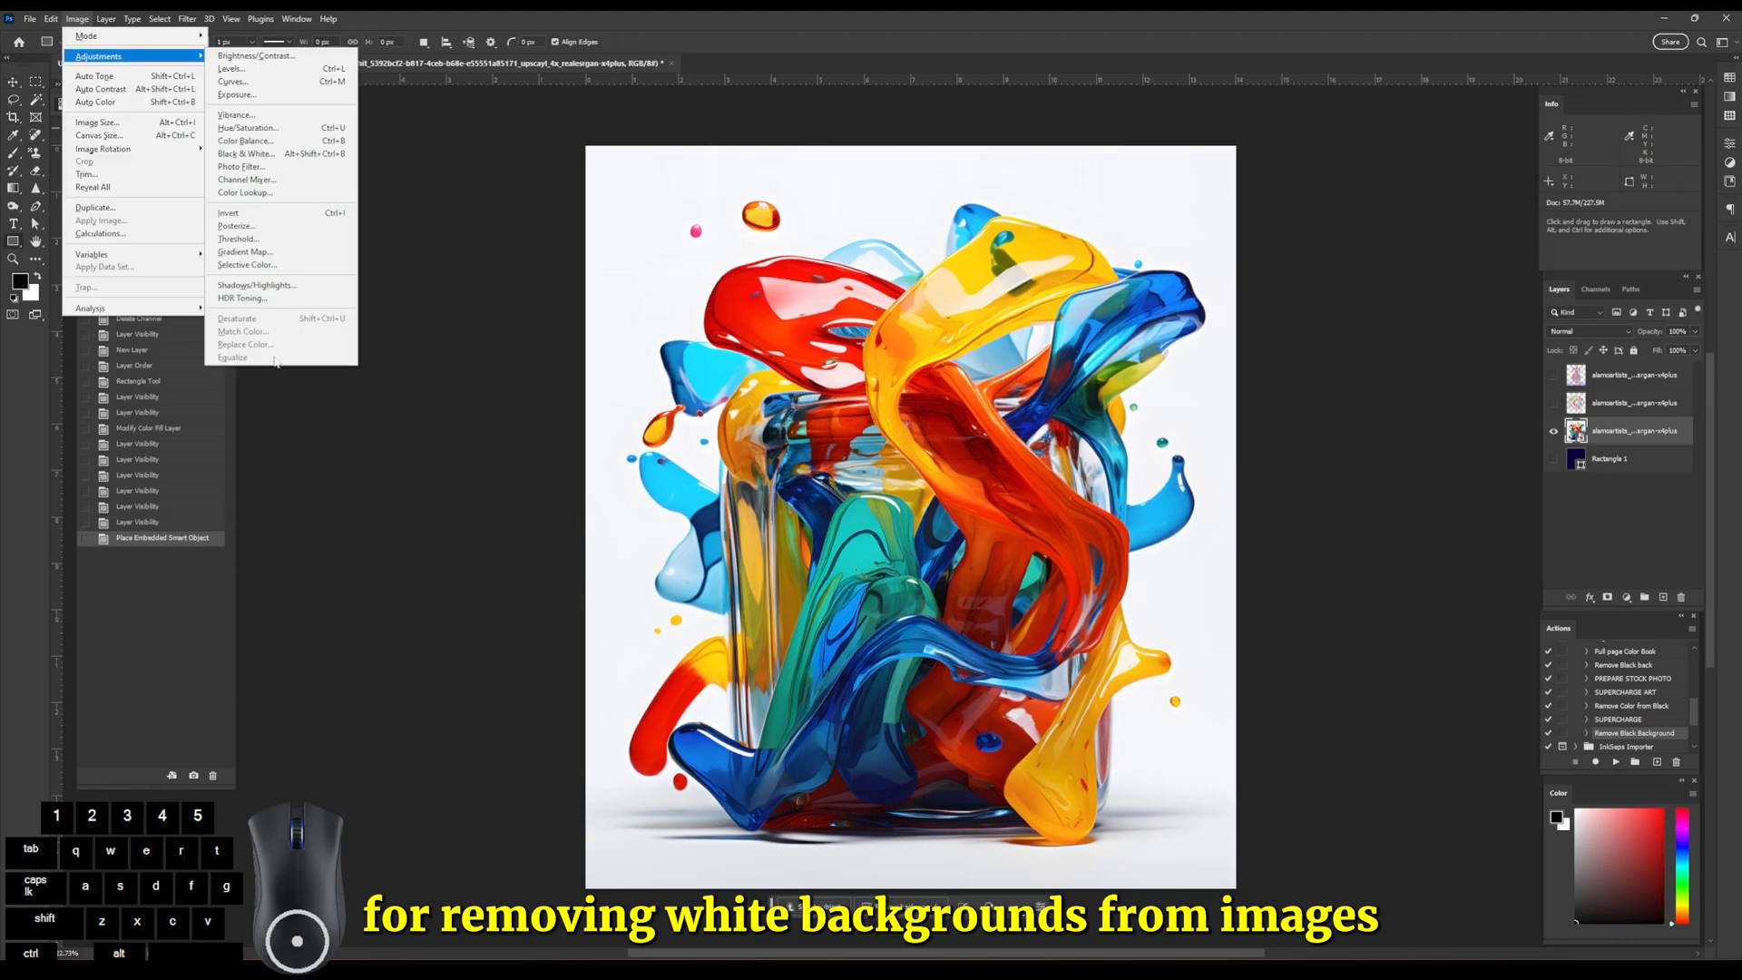
left_click(1632, 458)
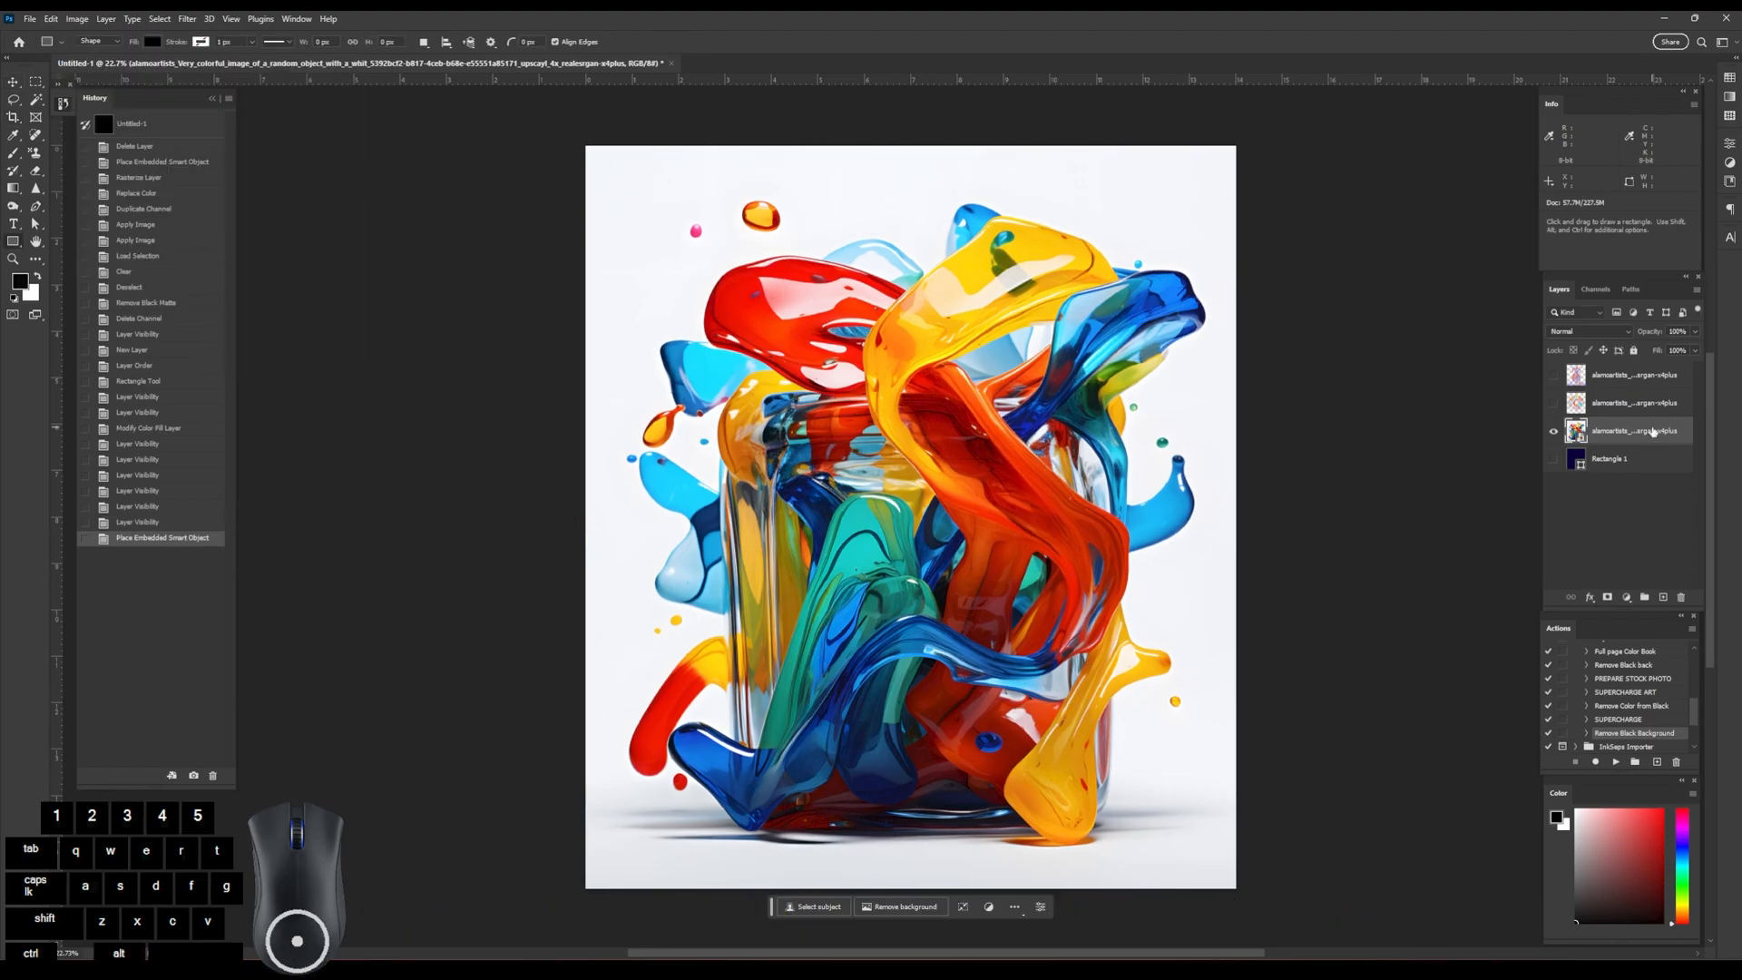
right_click(1640, 432)
left_click(1588, 663)
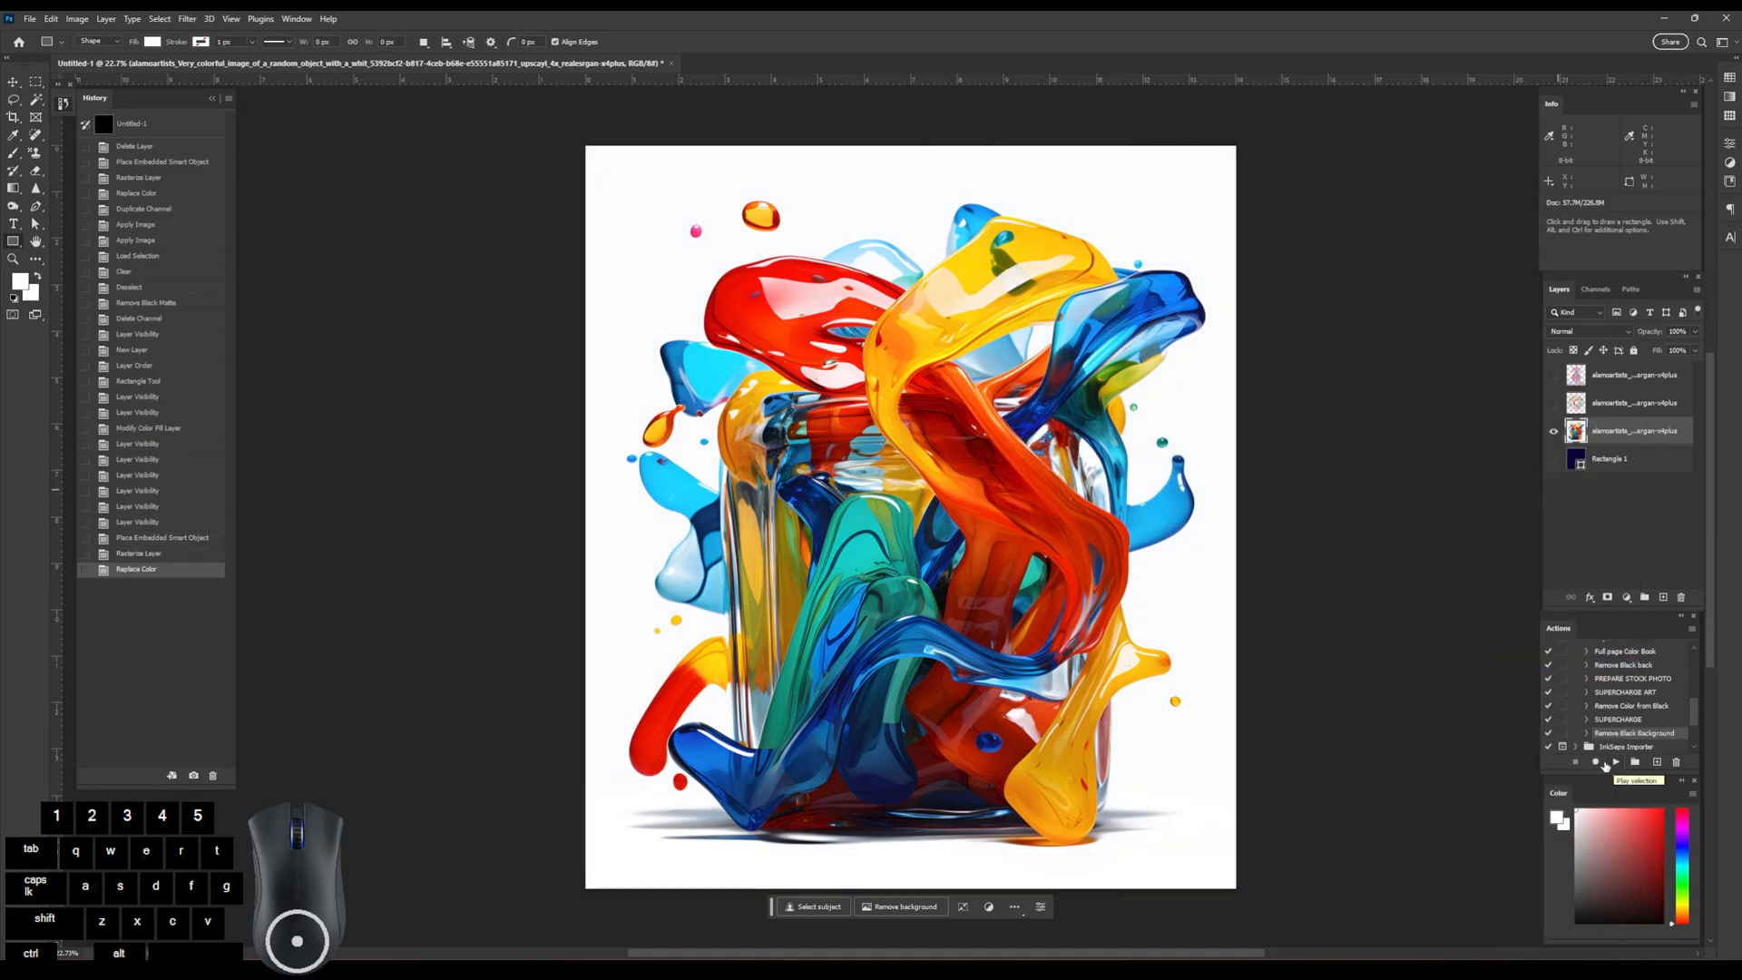
Create a new action named "Remove White Background" in the Default Actions set and start recording it.
left_click(1610, 766)
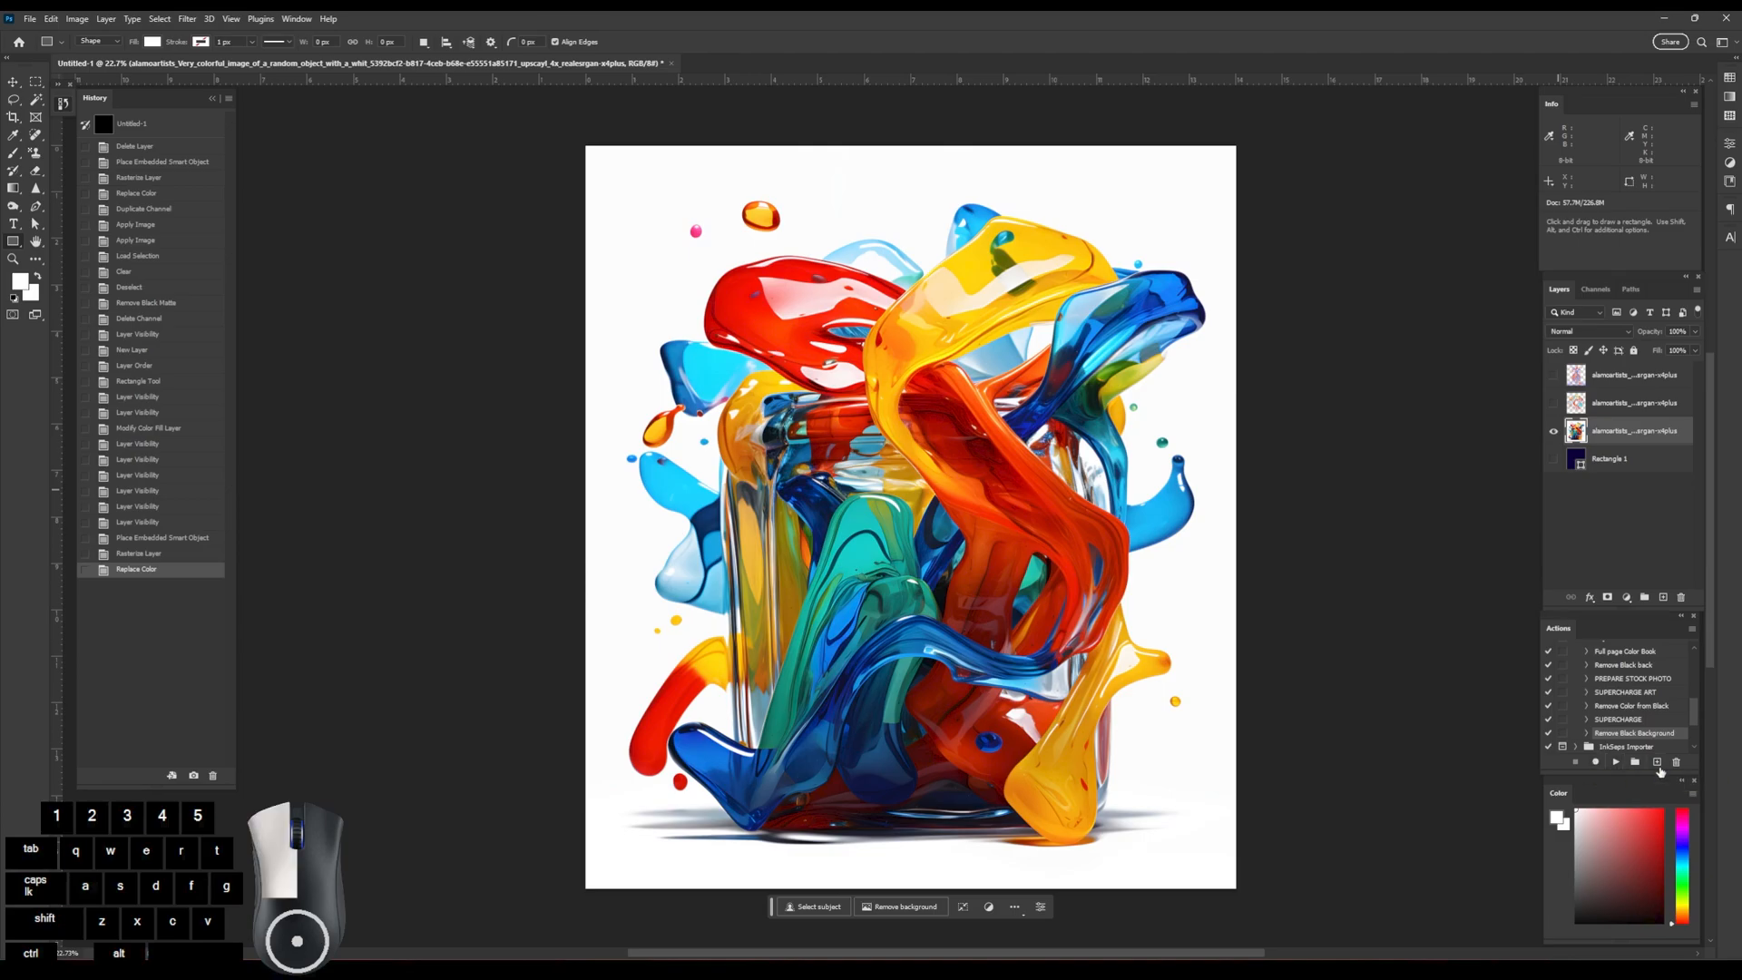
type("Remove White Background")
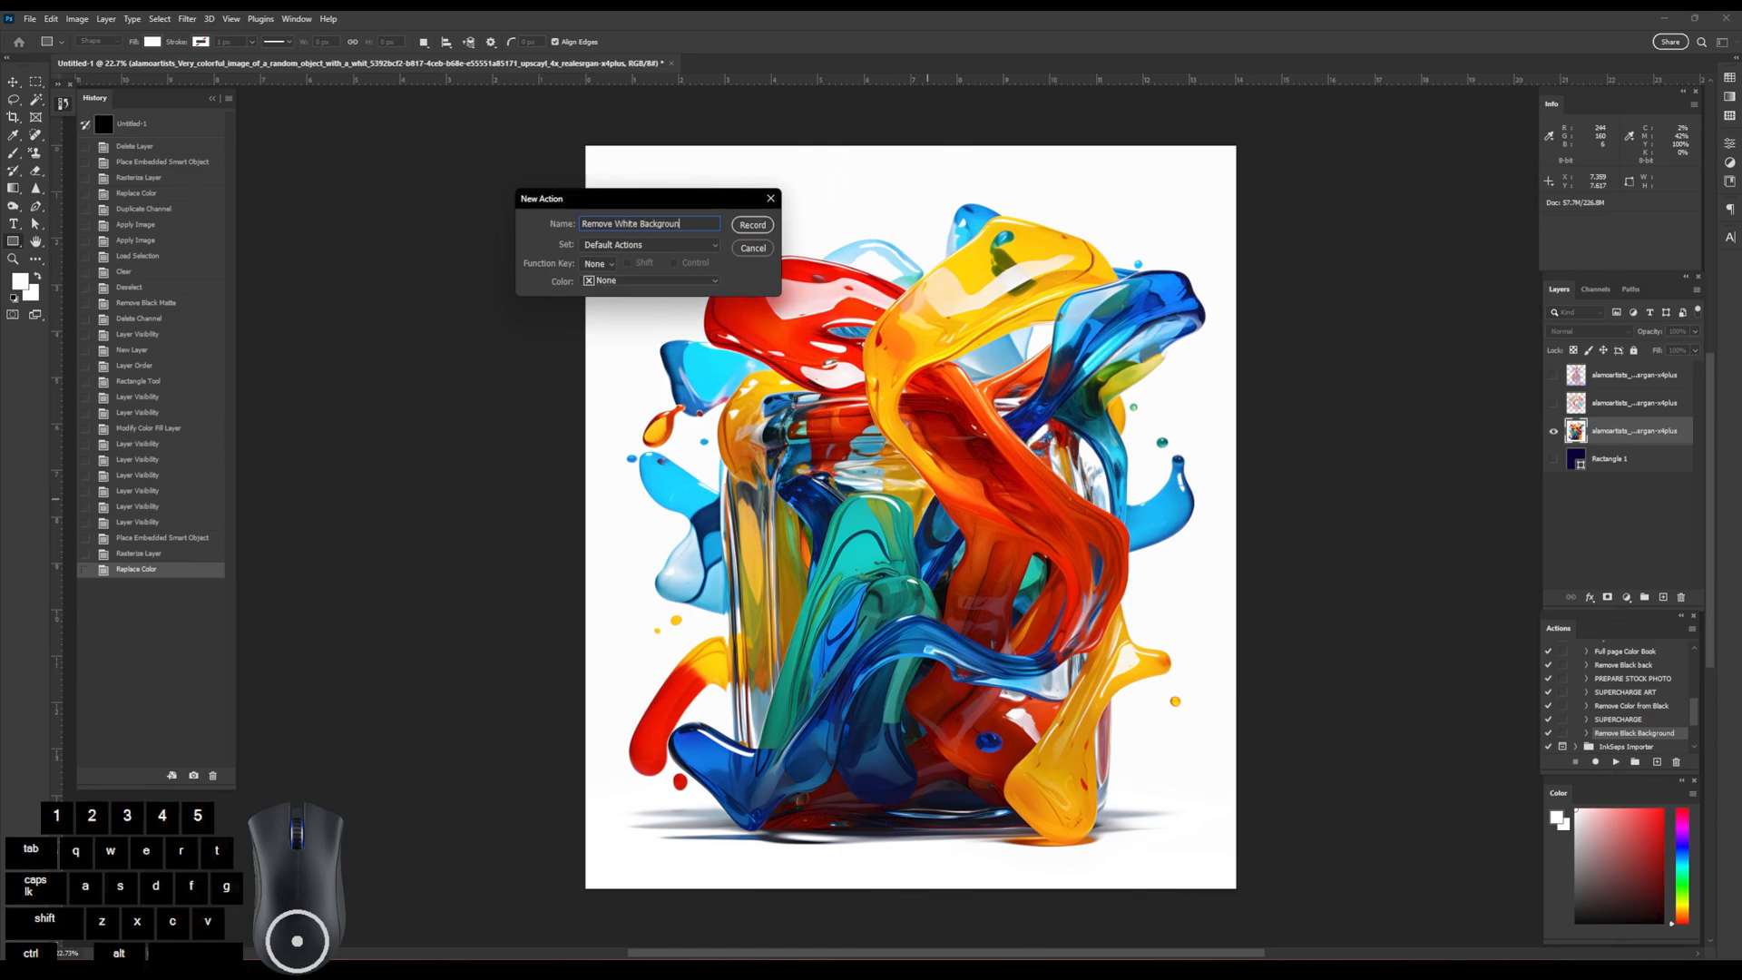
left_click(751, 226)
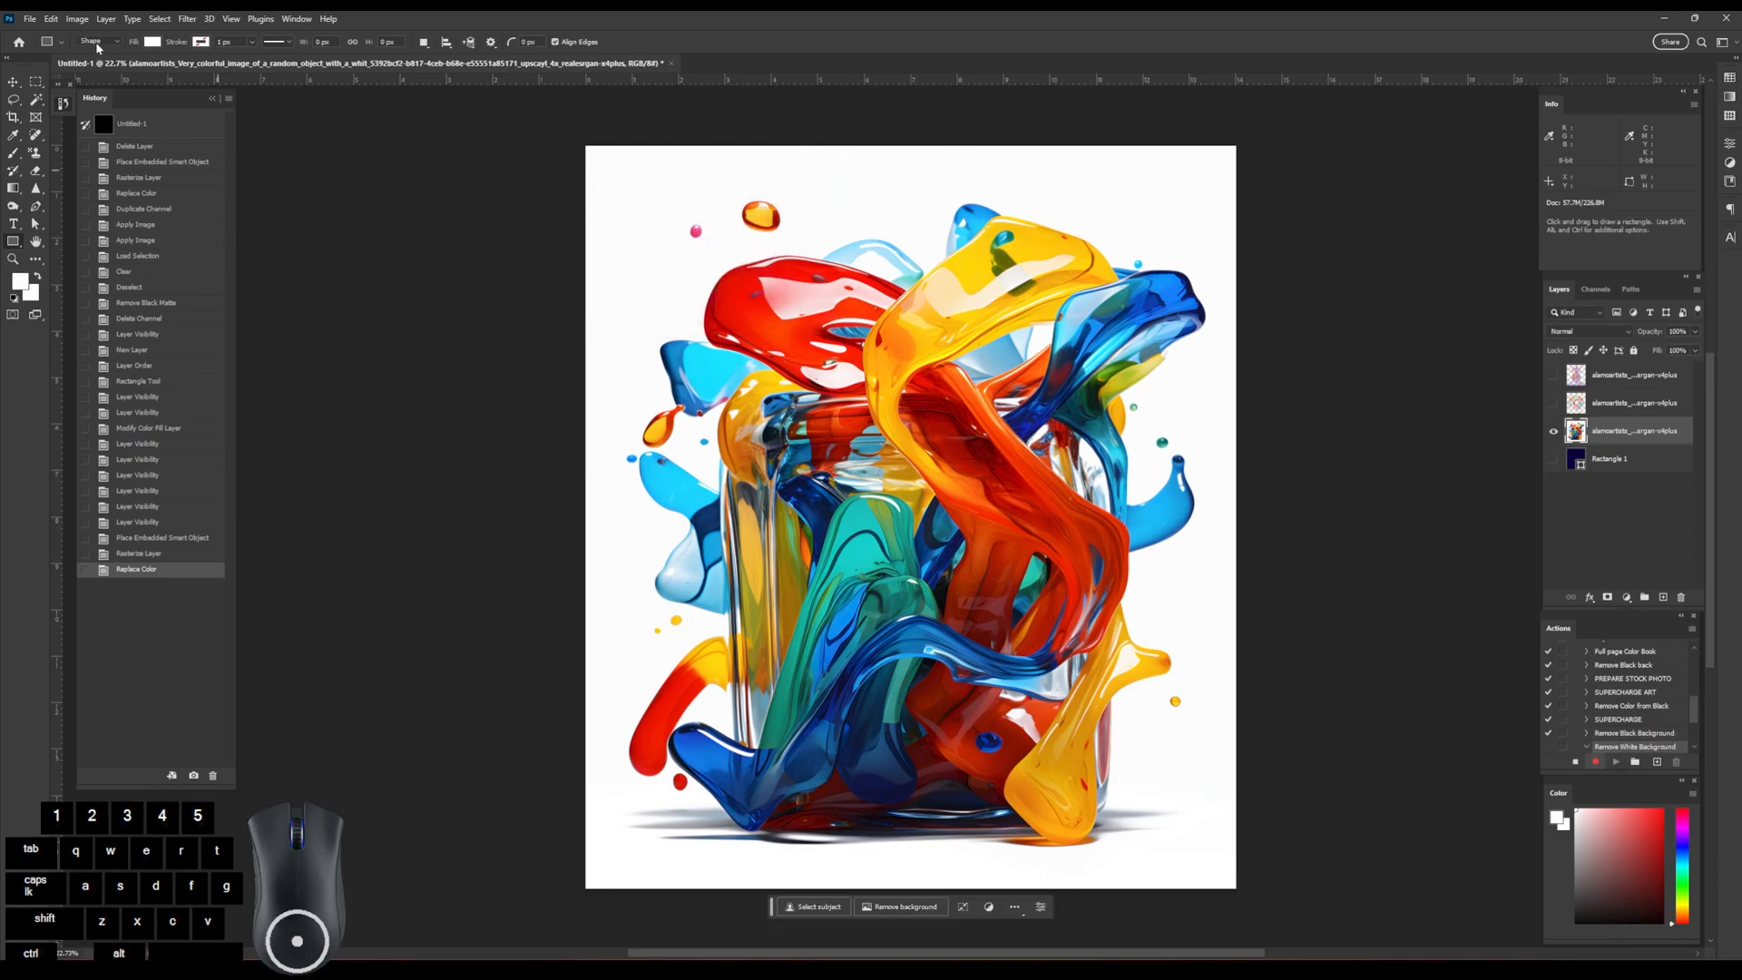
Duplicate the Red channel as "Red copy" in the same document without inverting it.
left_click(1588, 289)
left_click(1603, 352)
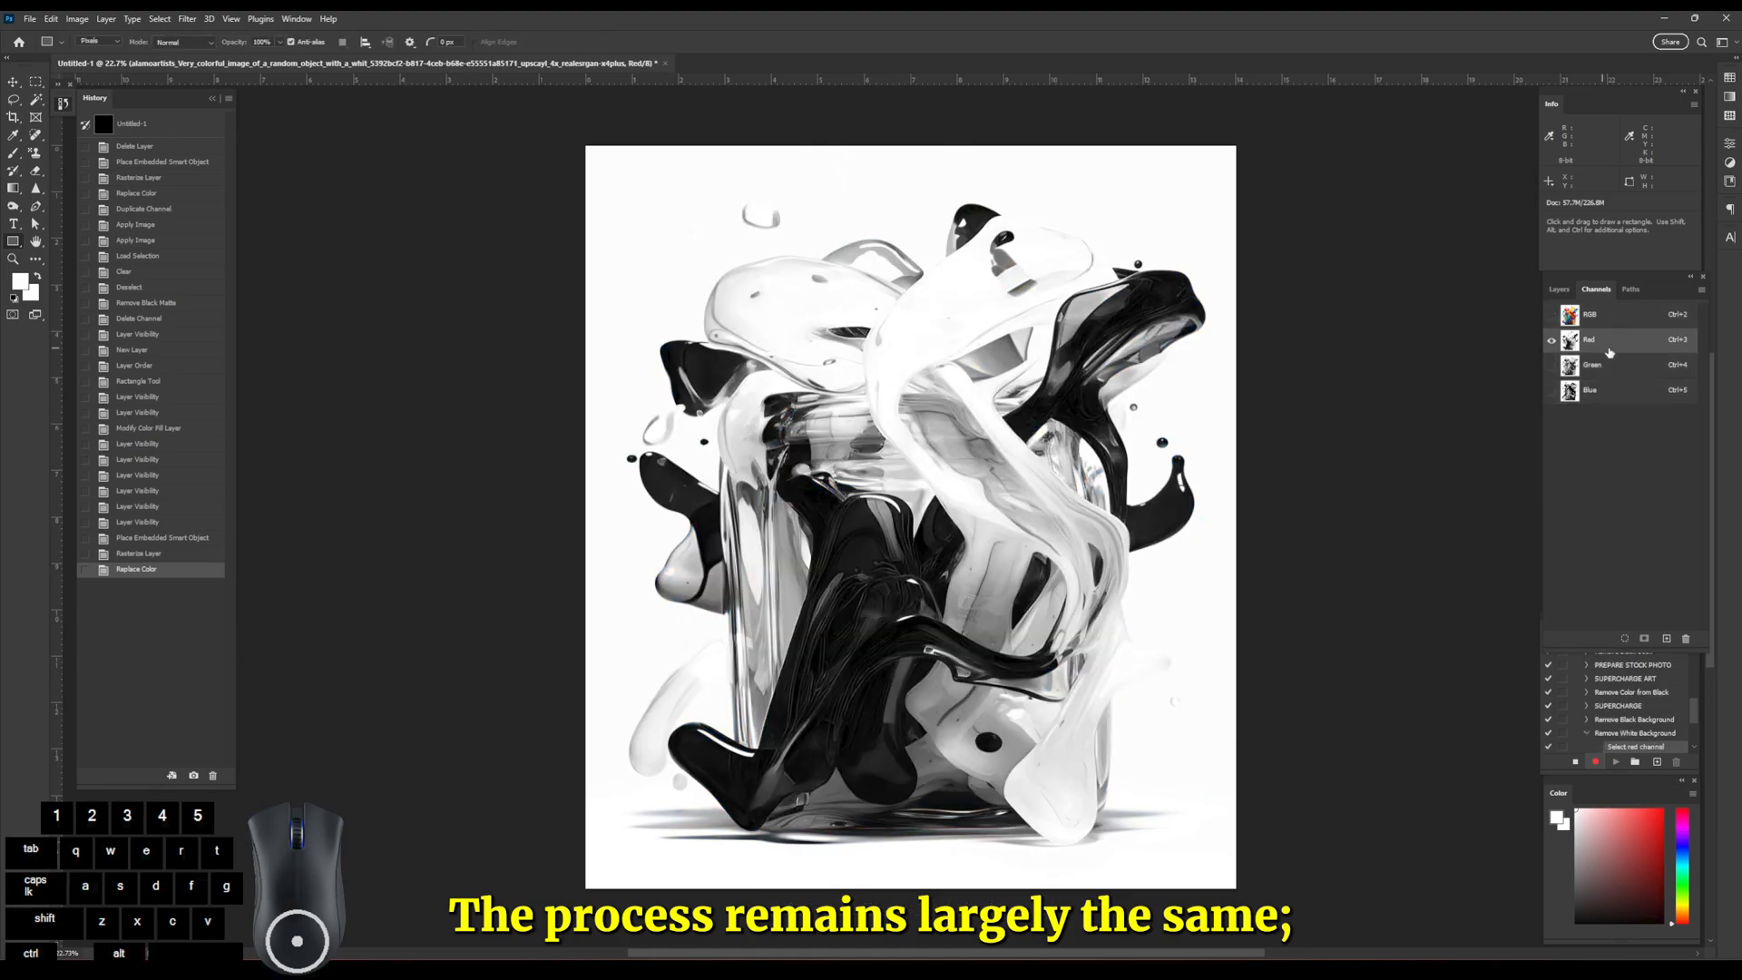
right_click(1620, 349)
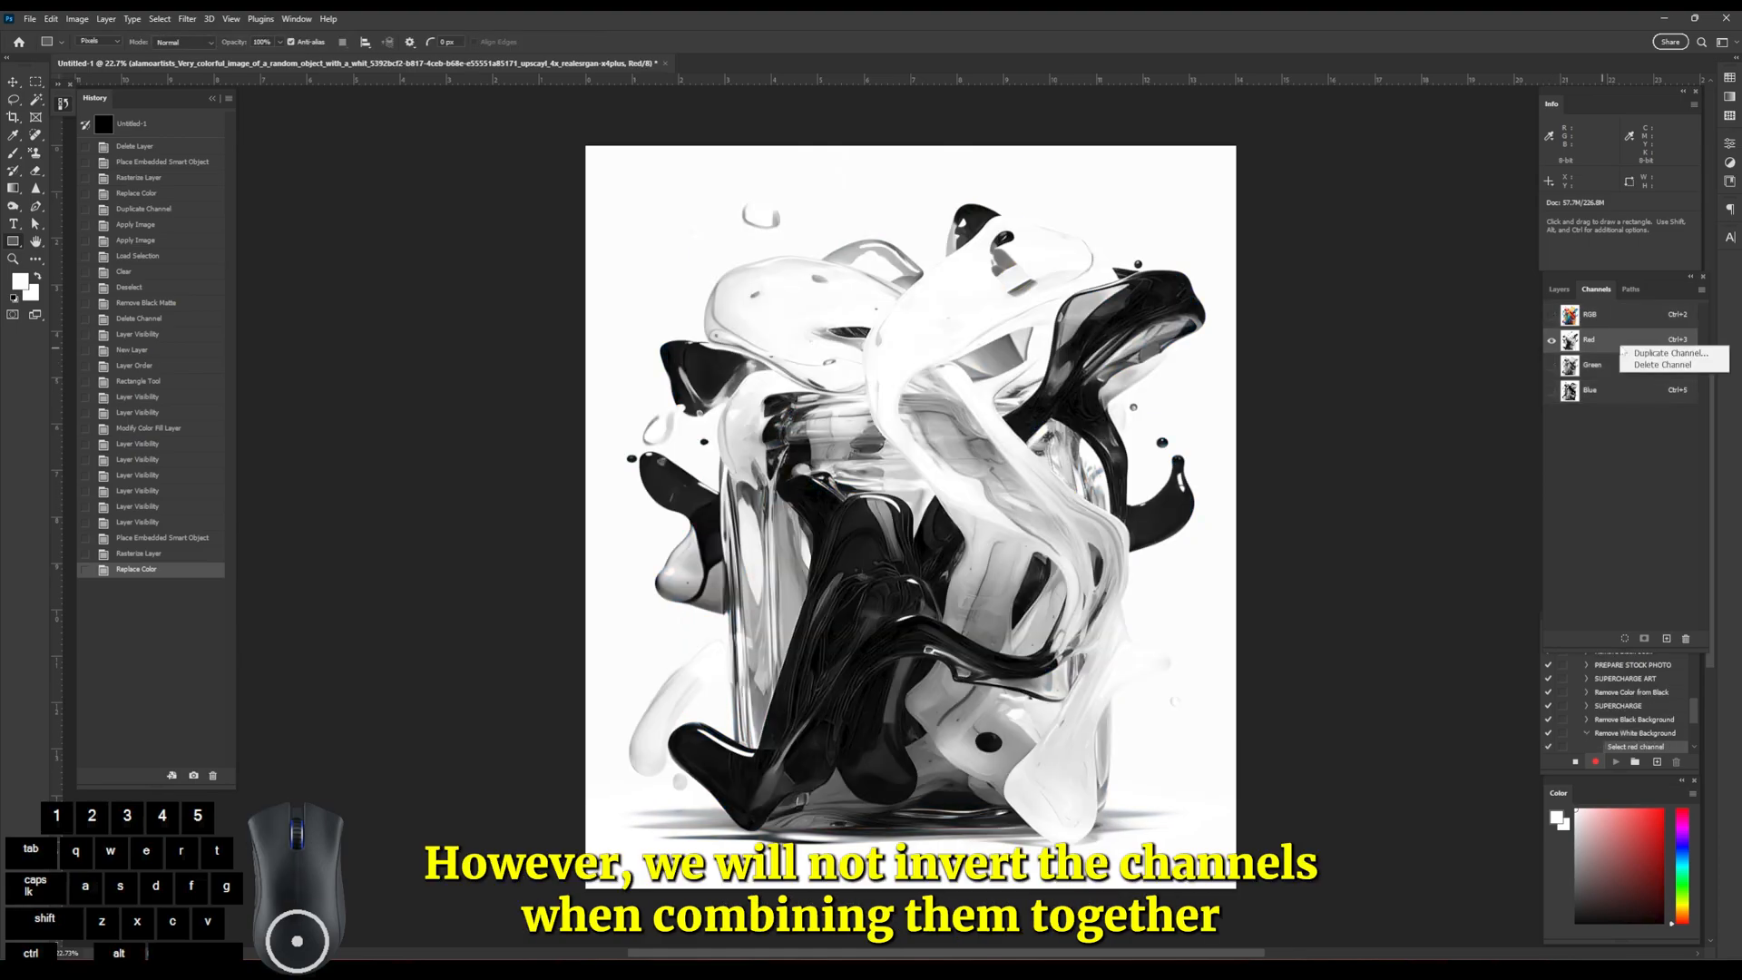
left_click(1647, 355)
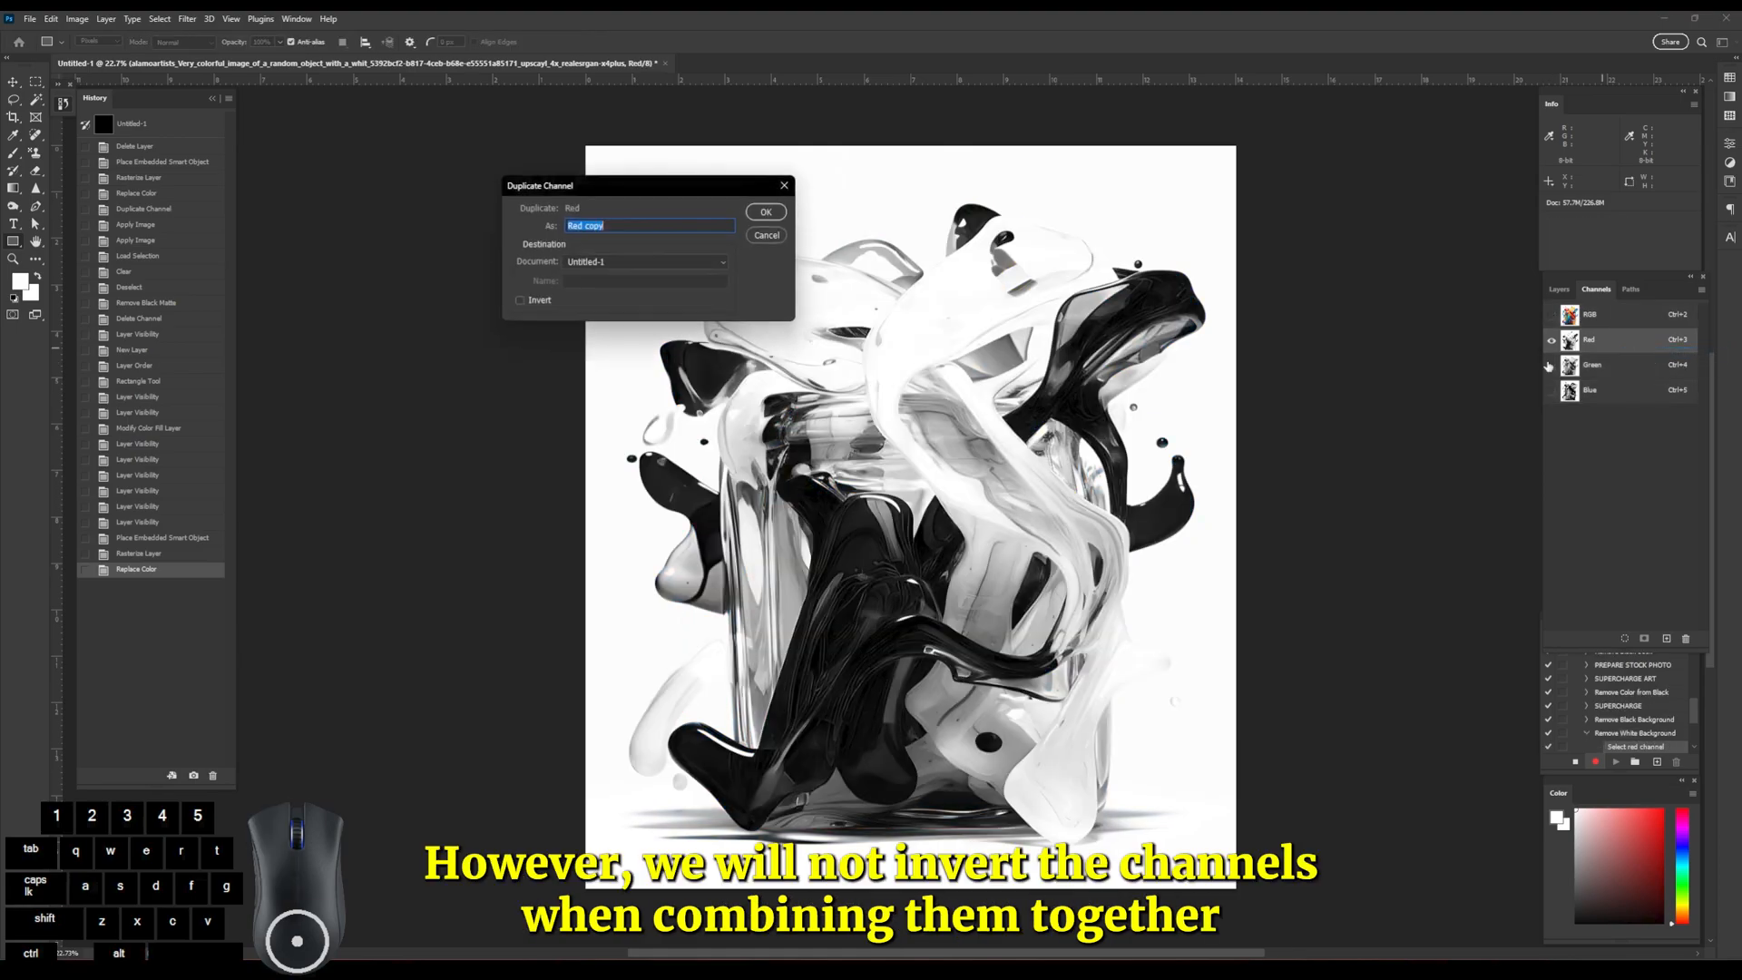
left_click(783, 218)
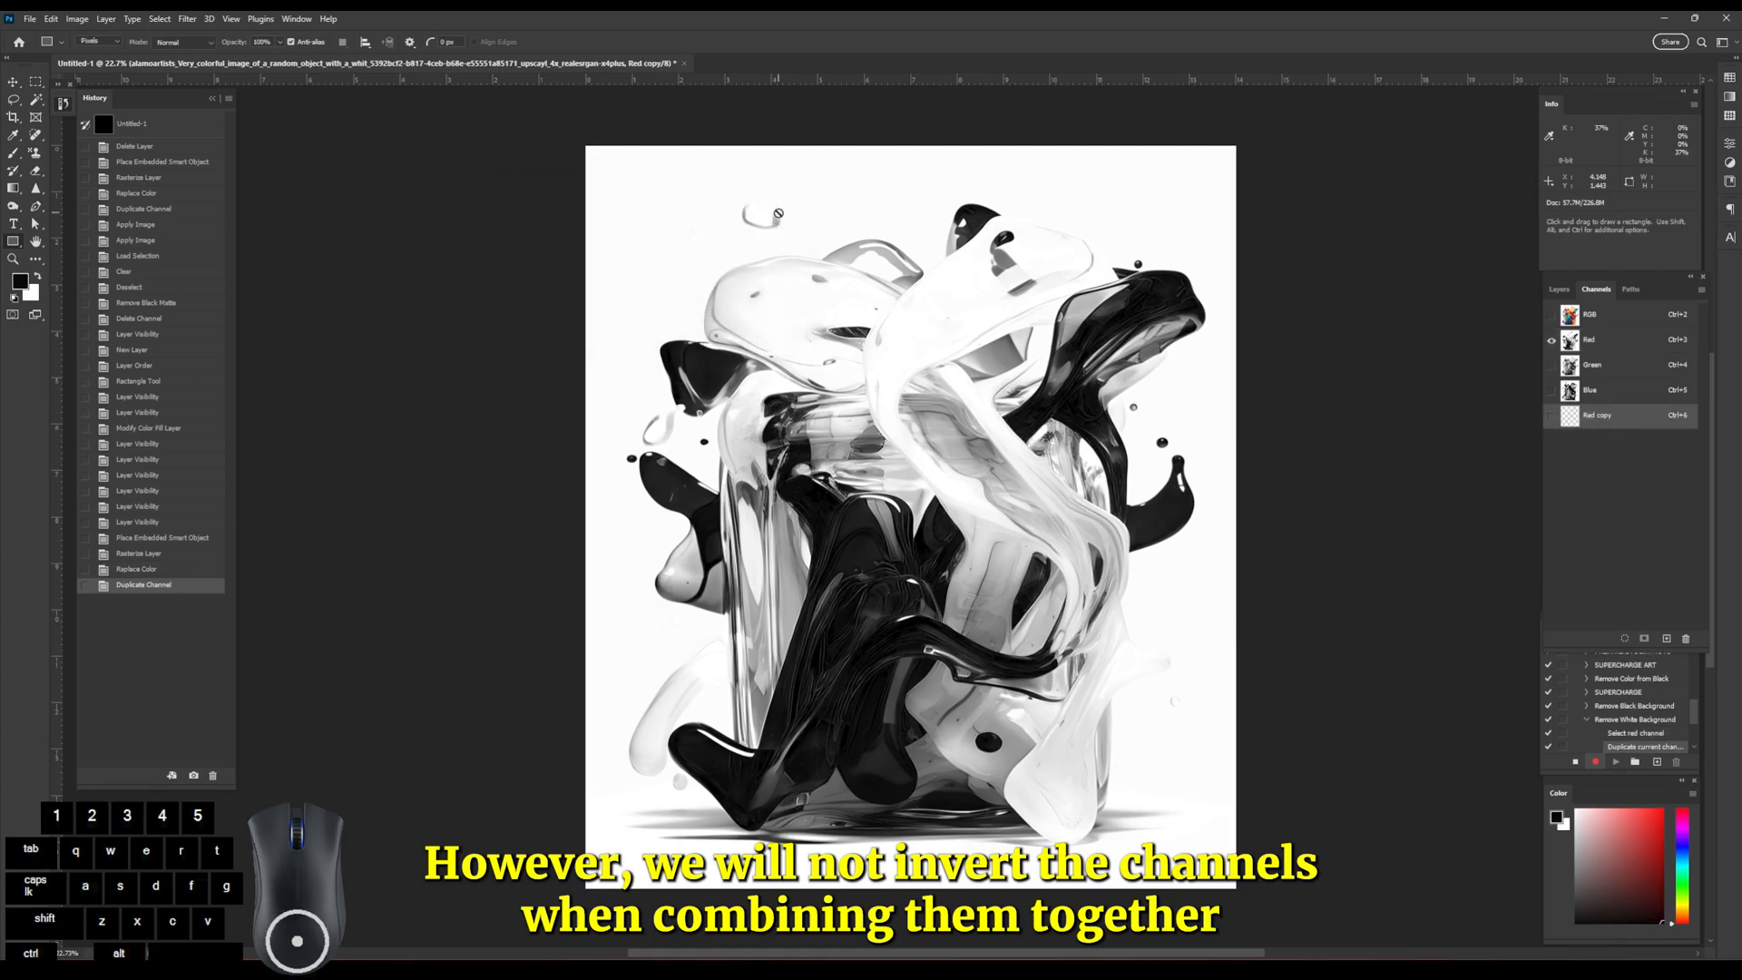
Apply the merged Green channel to Red copy with Apply Image, using Multiply at 100% opacity with Invert off.
left_click(77, 18)
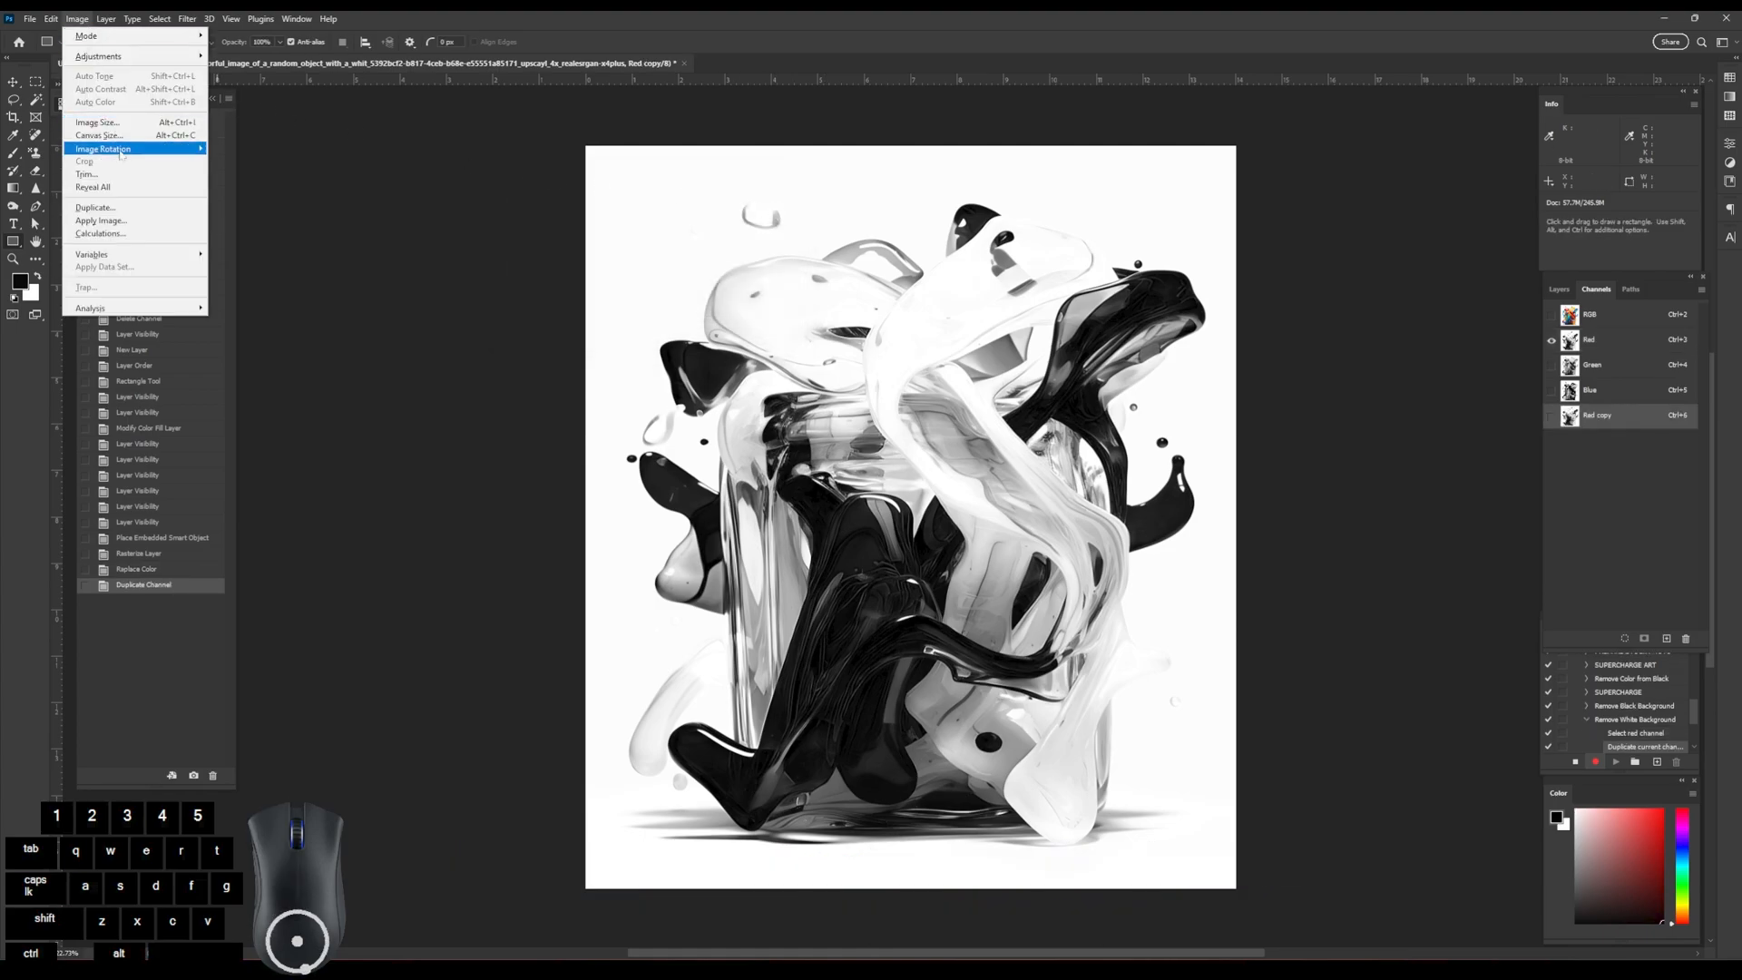
left_click(131, 222)
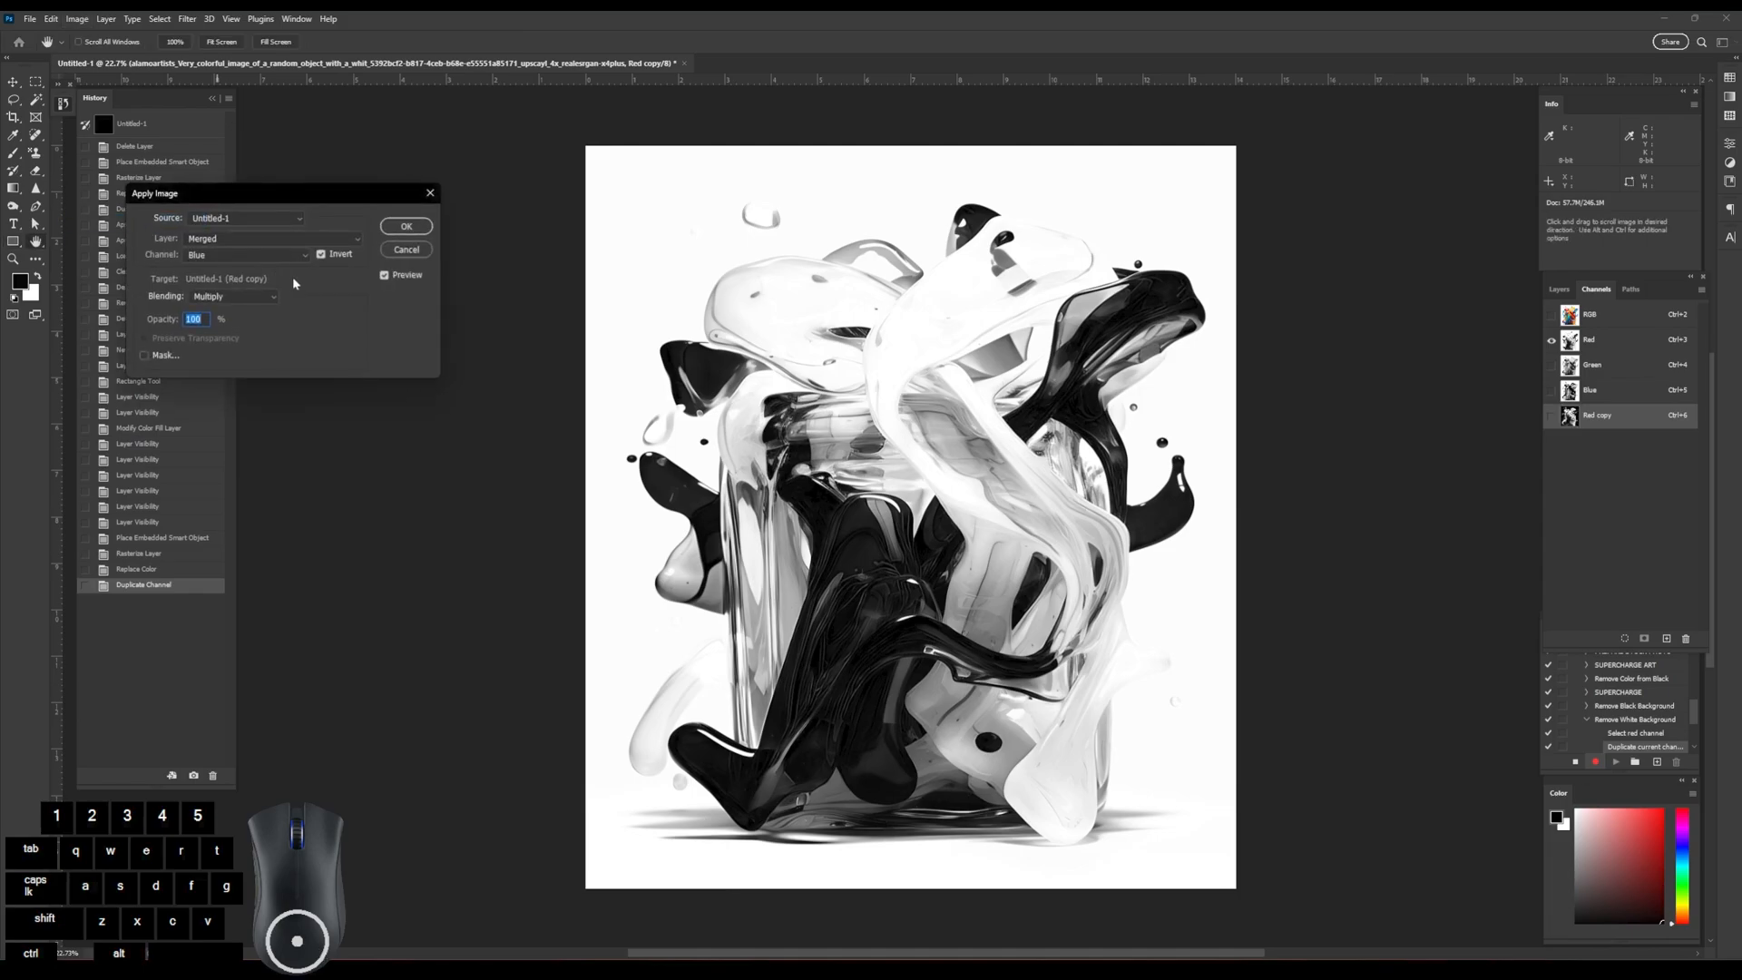
left_click(240, 257)
scroll(241, 260, "up", 1)
left_click(241, 266)
left_click(328, 255)
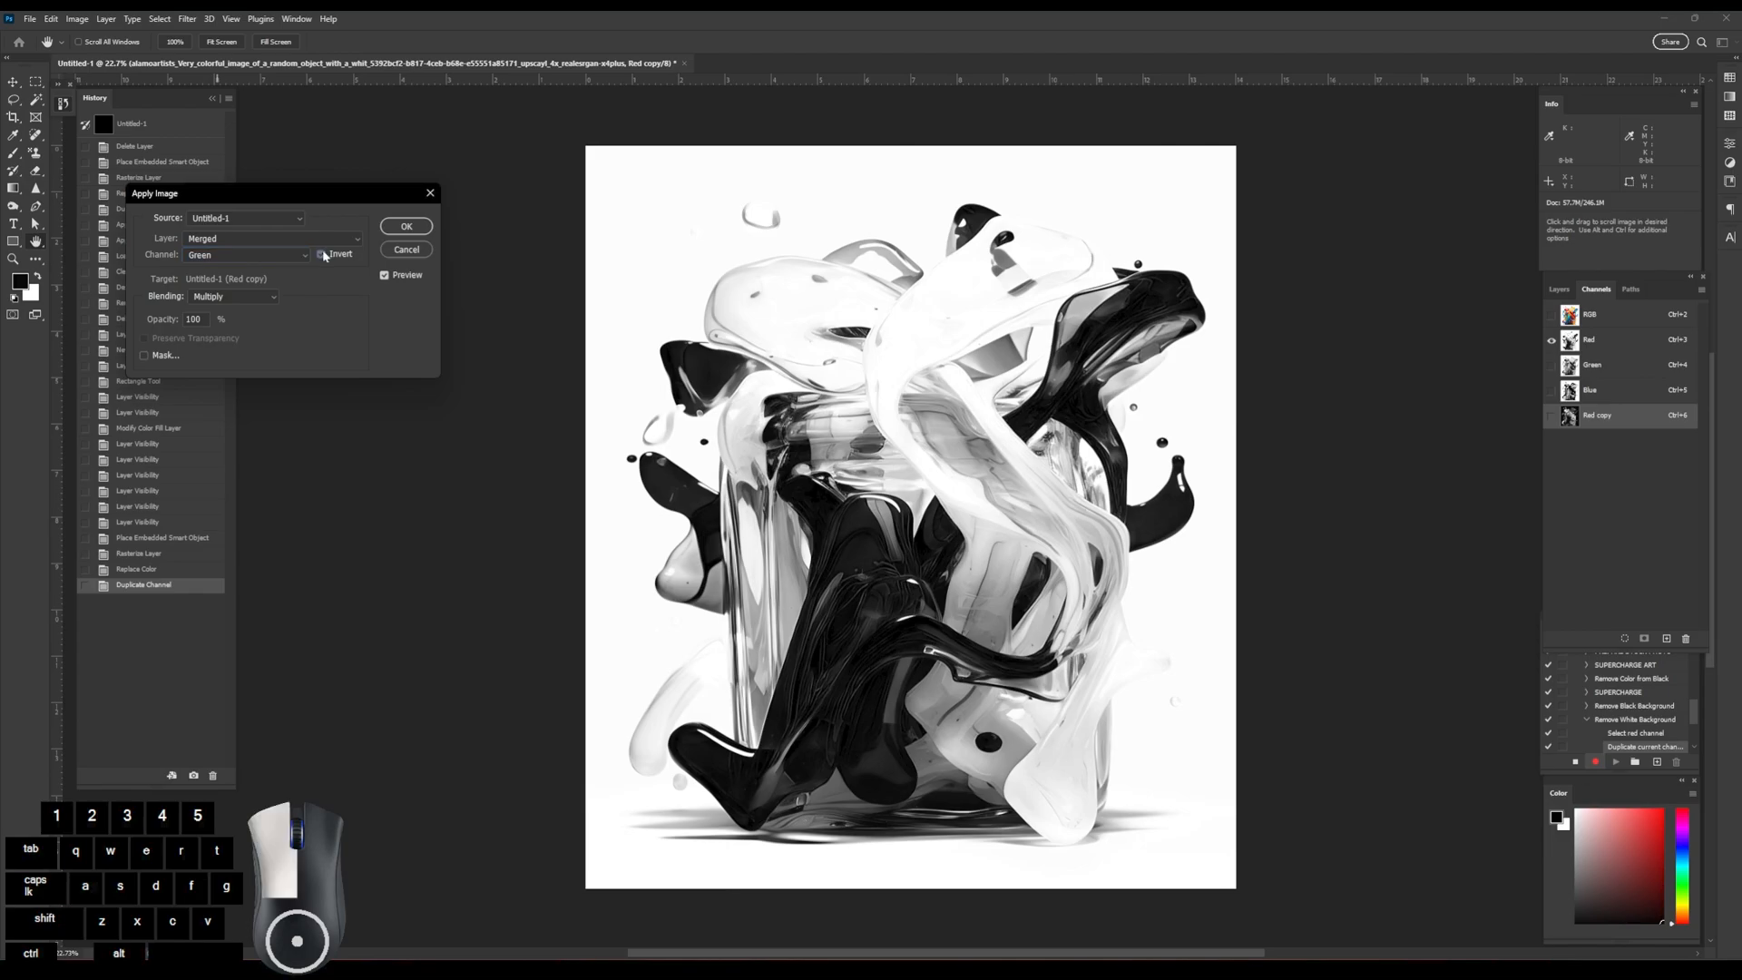
left_click(399, 226)
Apply the merged Blue channel to Red copy with Apply Image, using Multiply at 100% opacity without inversion.
left_click(78, 18)
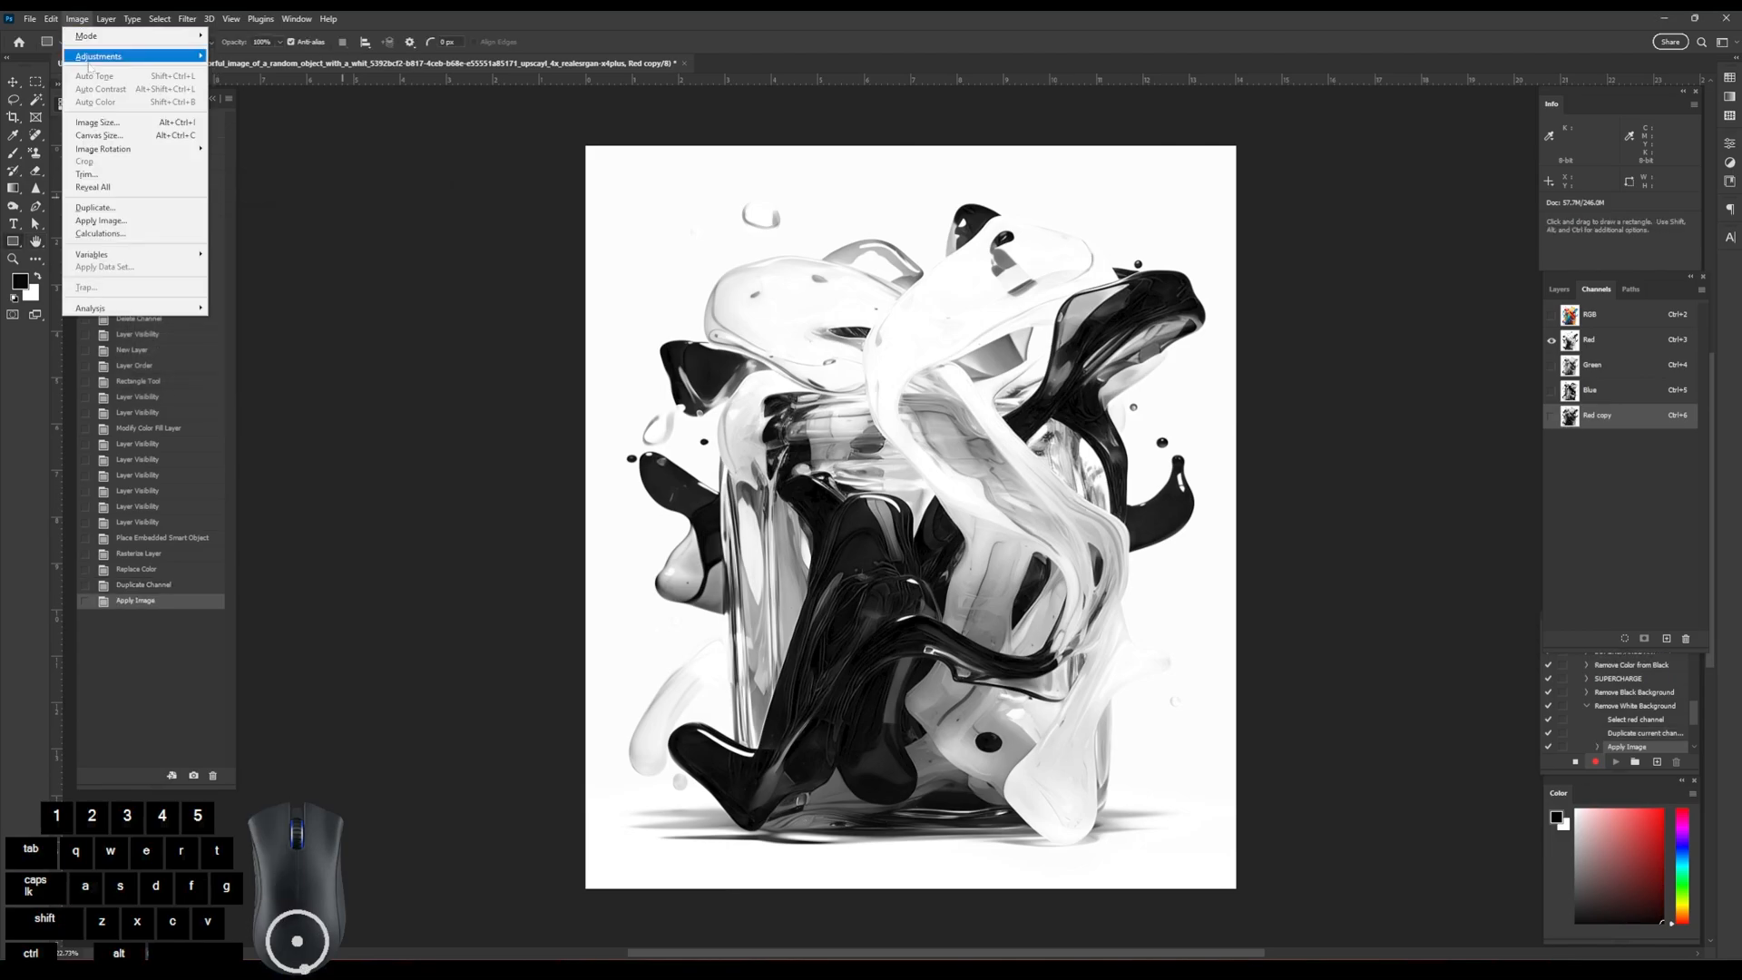
left_click(99, 221)
left_click(227, 257)
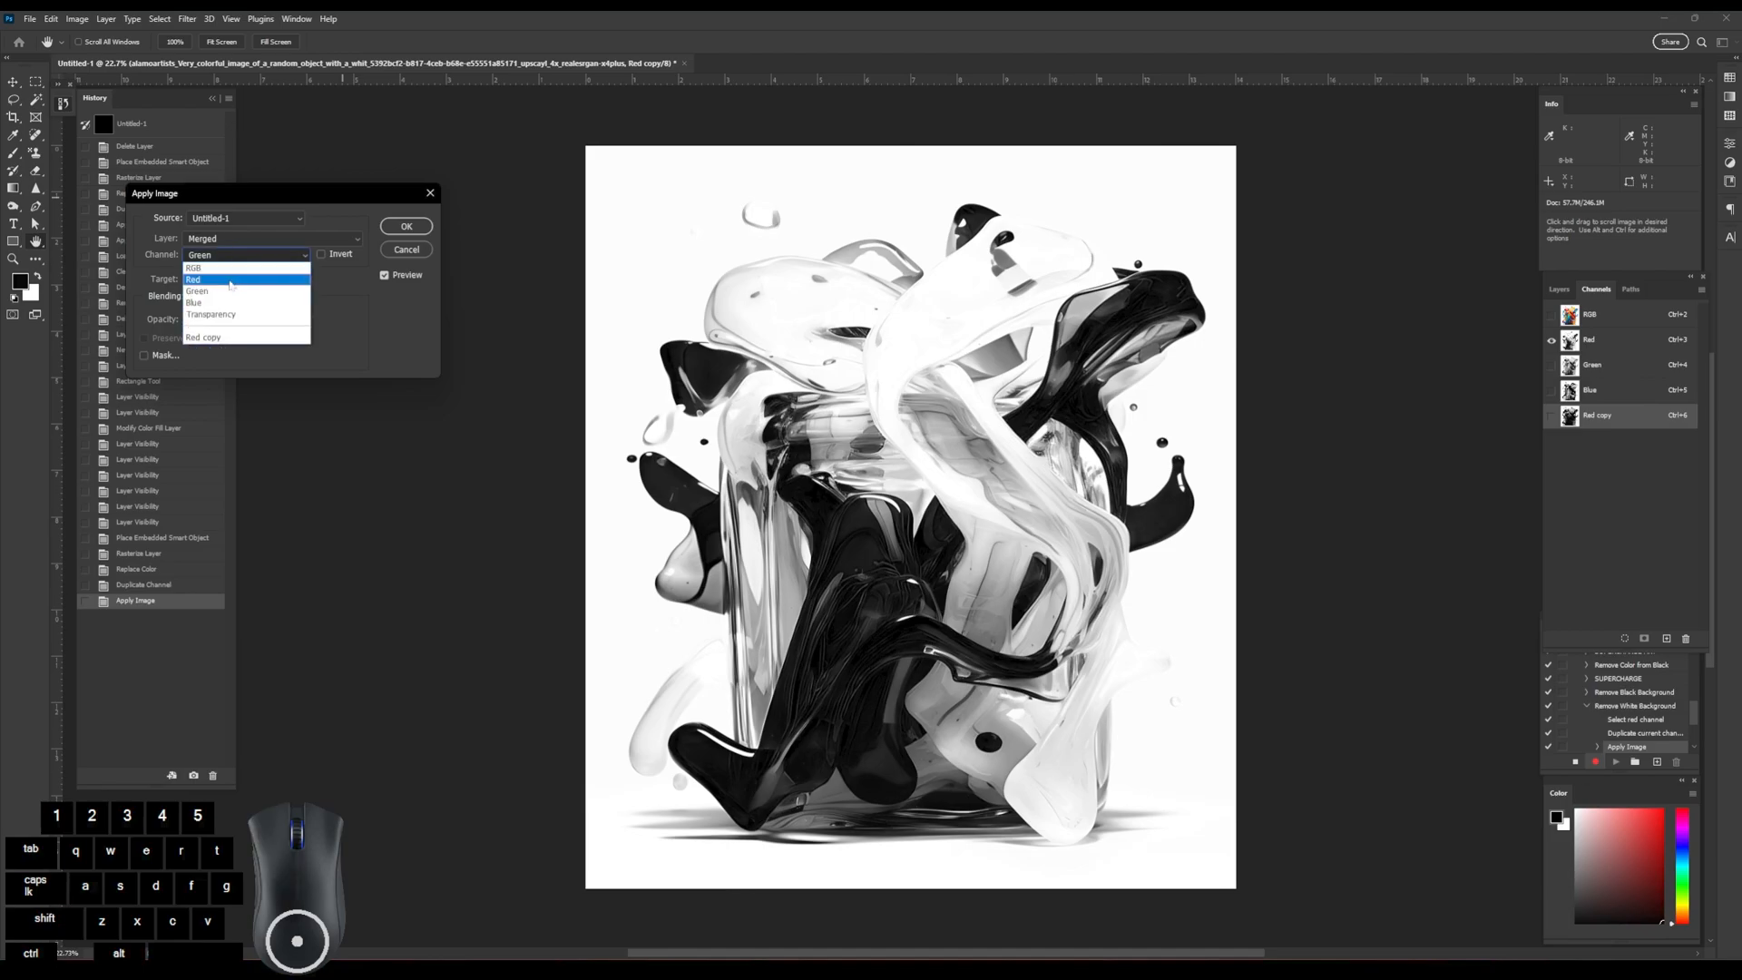
left_click(229, 303)
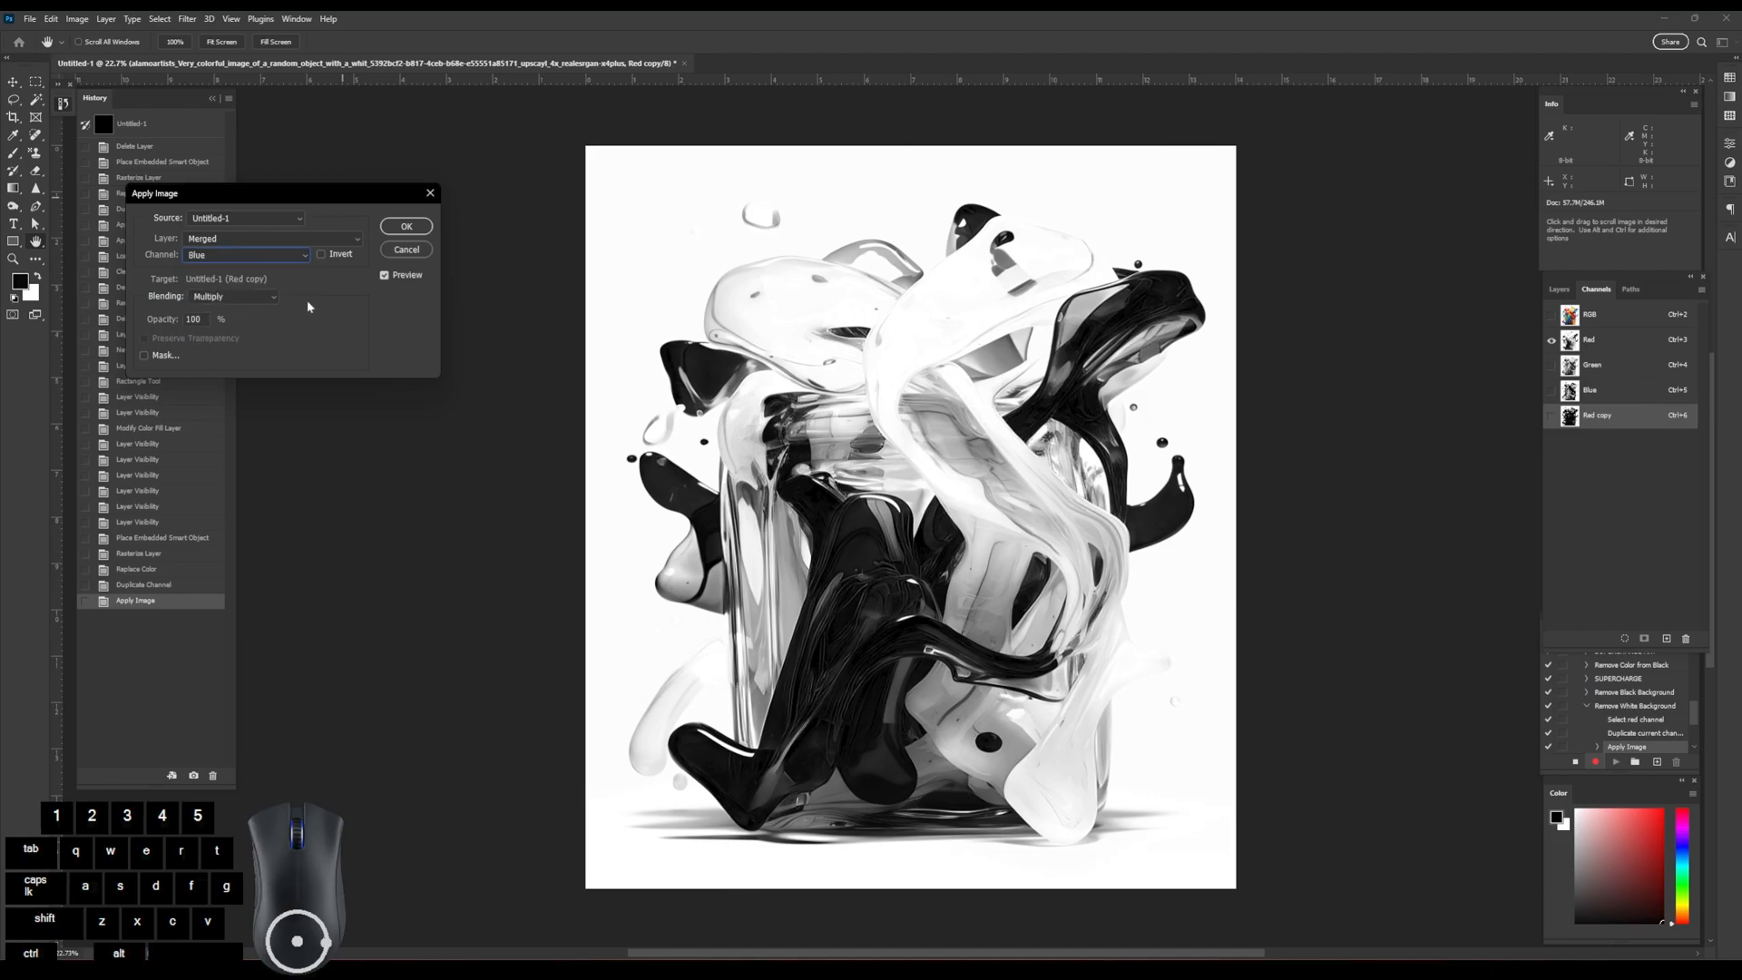
left_click(407, 229)
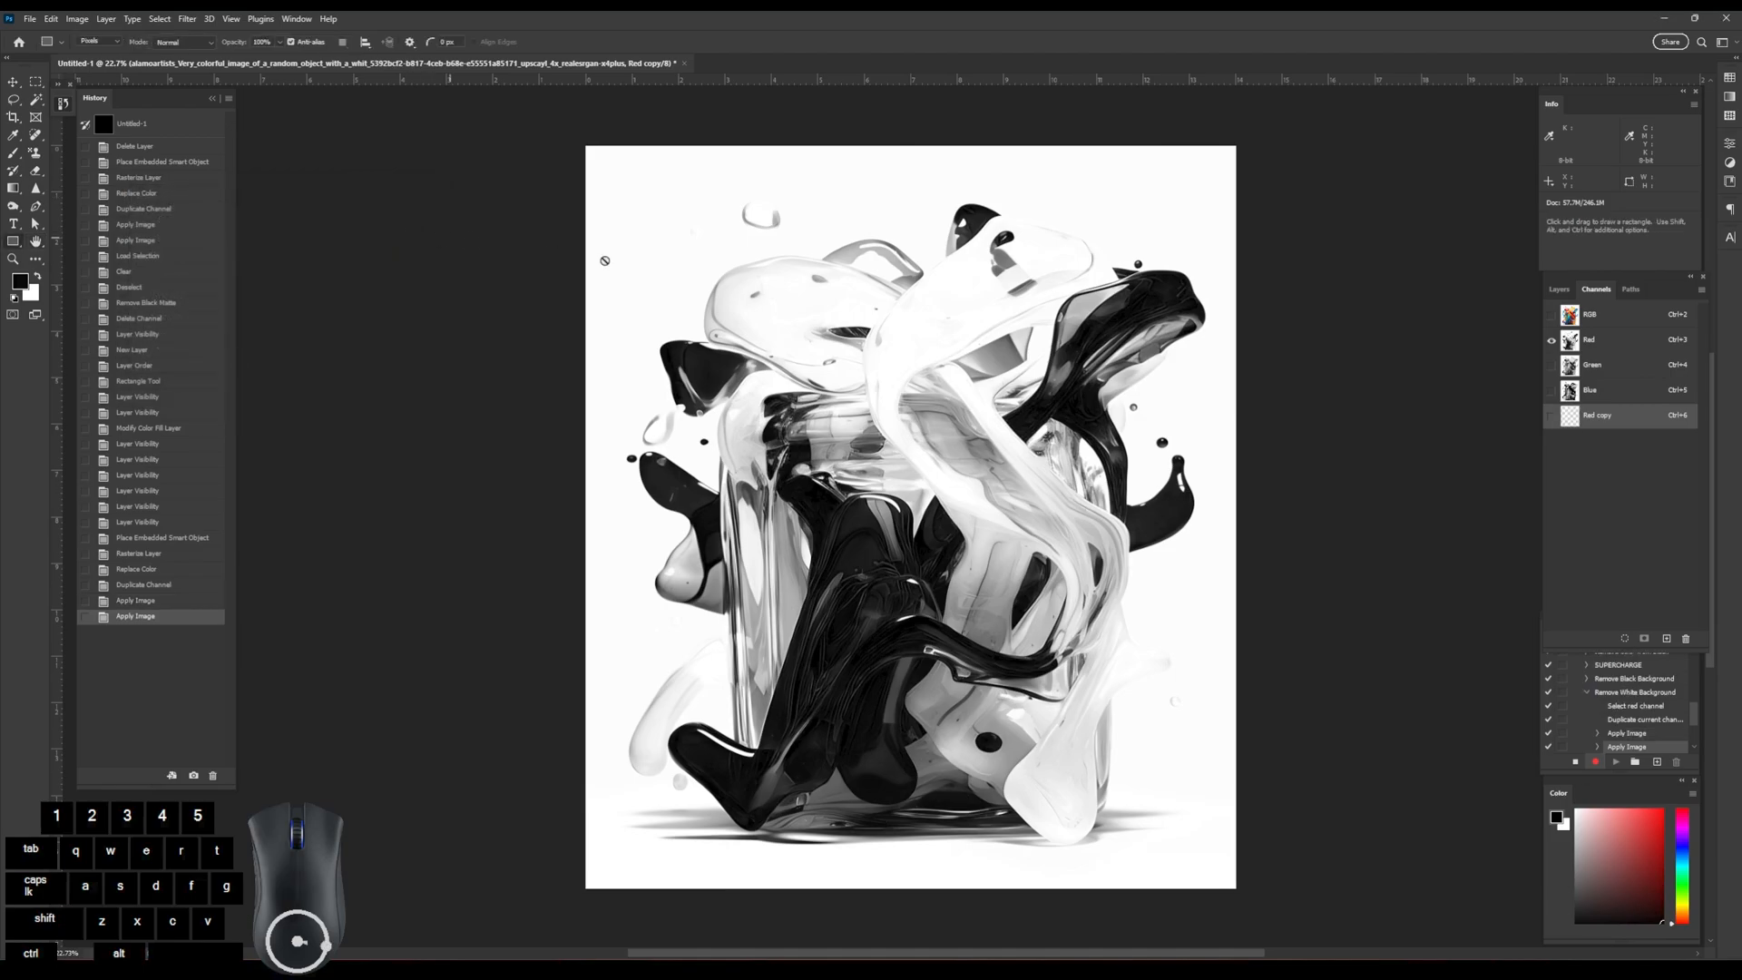
With the RGB composite active, load Red copy as a selection, delete the selected pixels from the paint-splash layer and deselect.
left_click(1601, 315)
left_click(1569, 415, "ctrl")
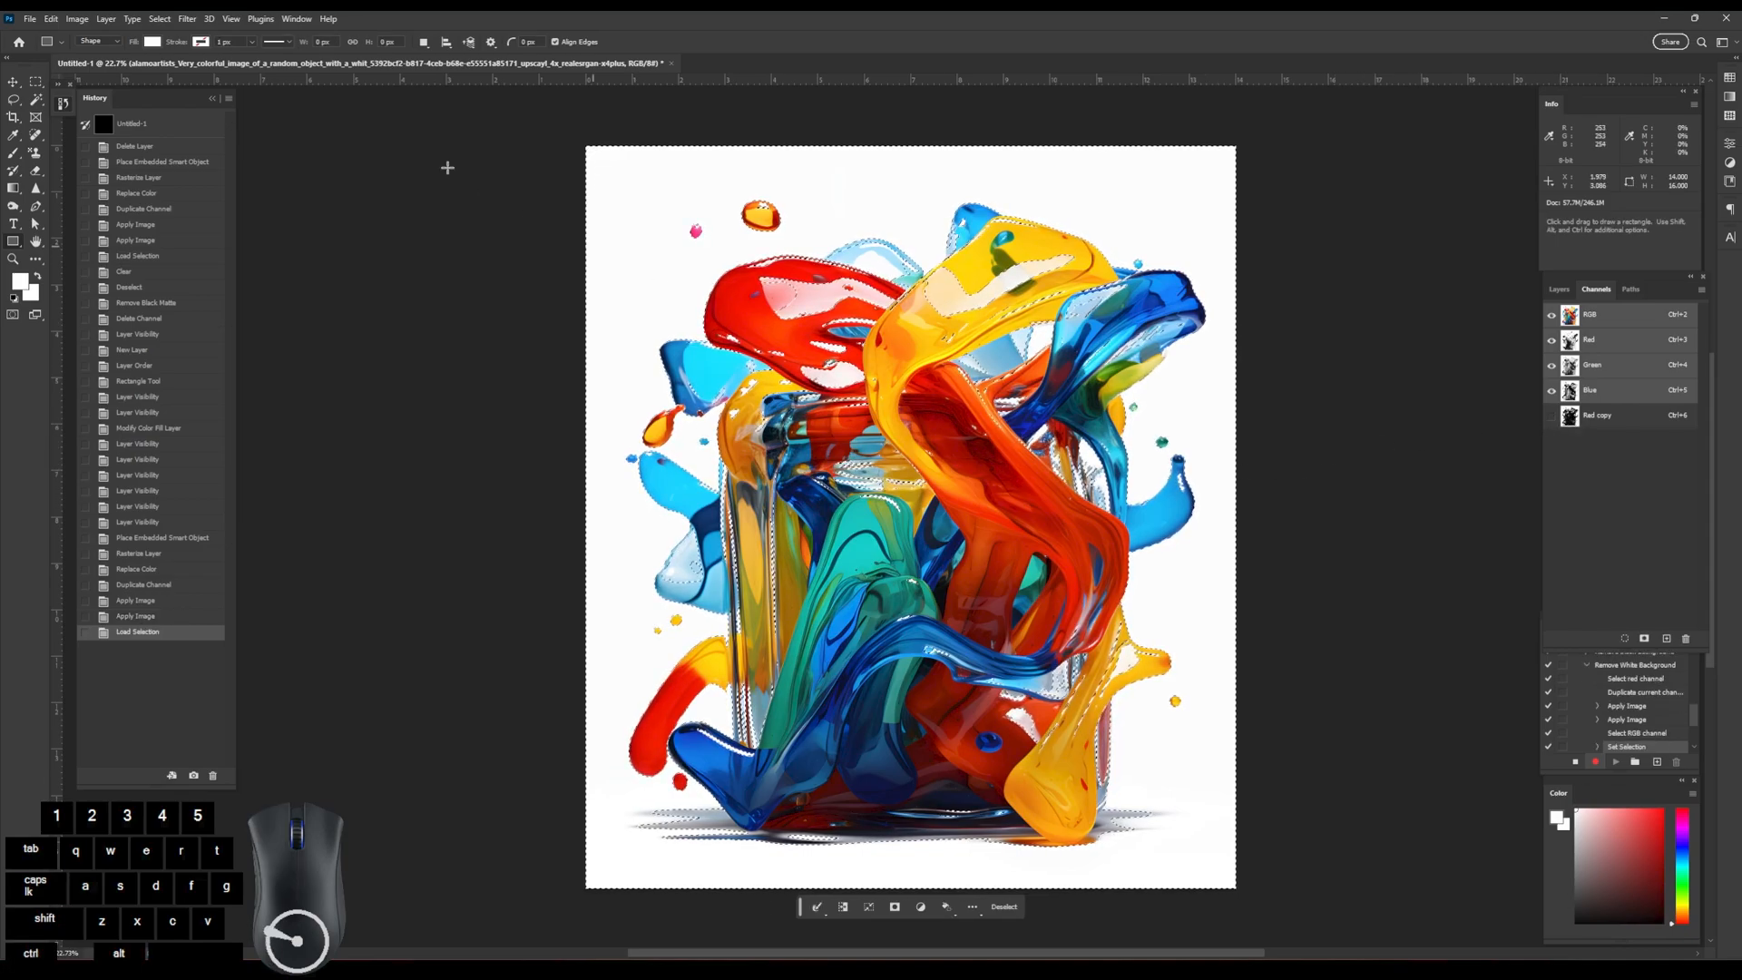
key("Delete")
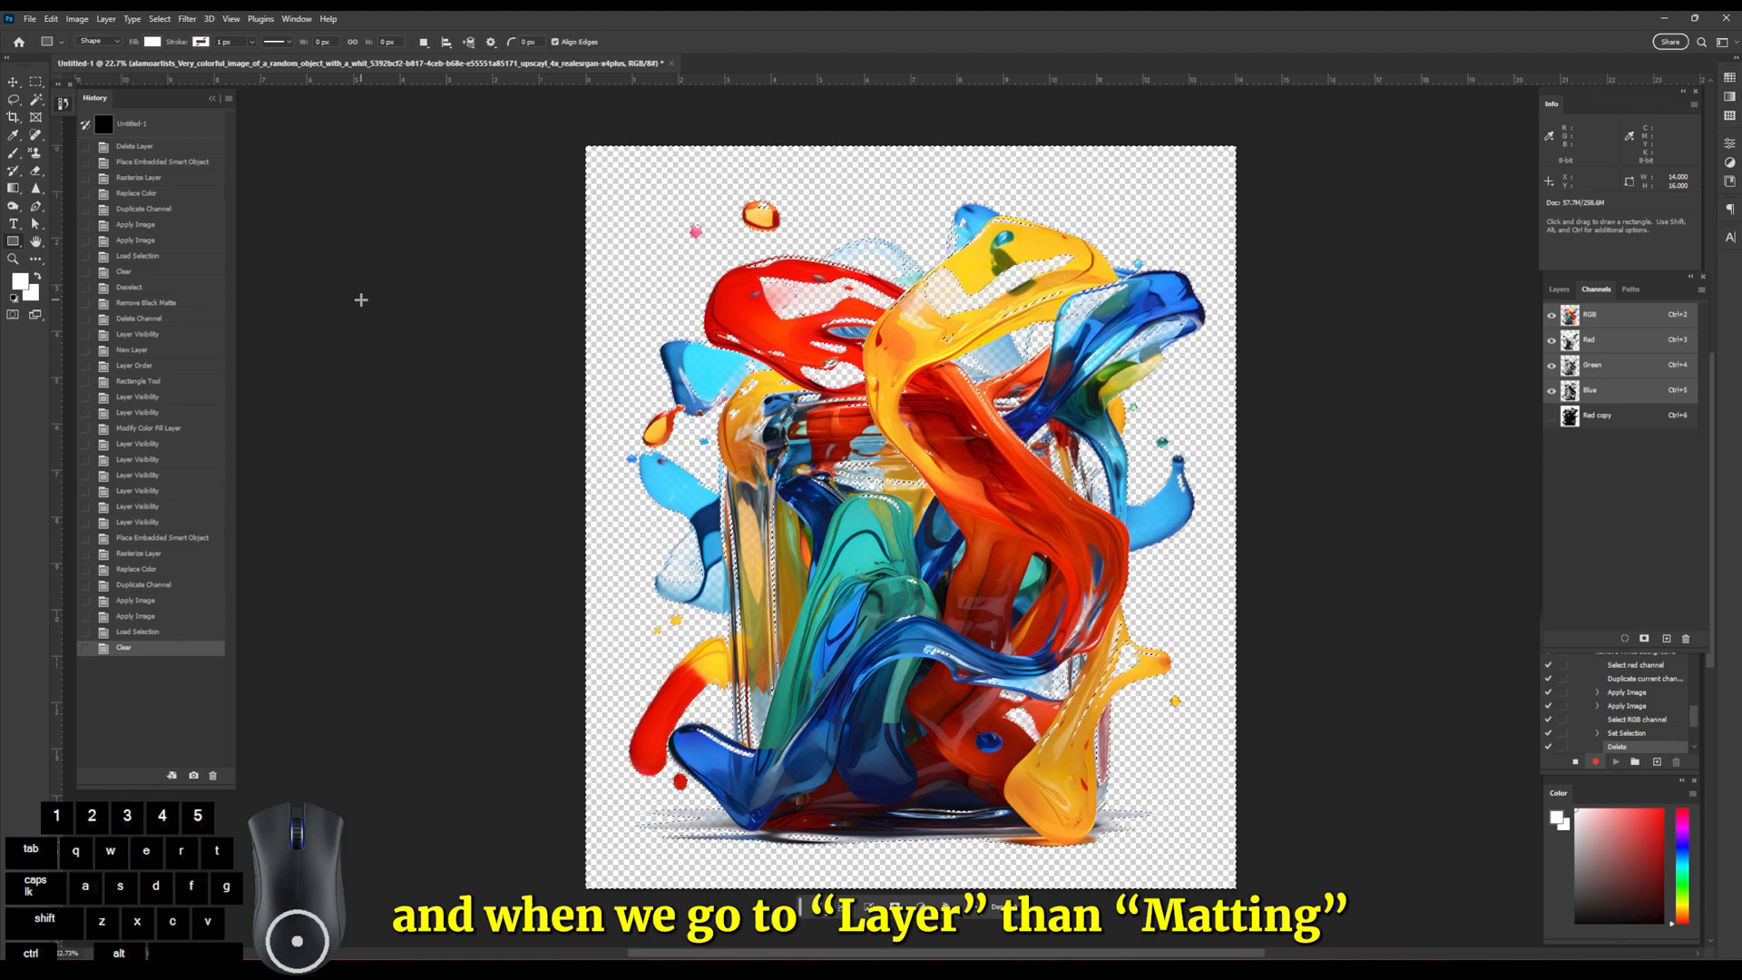
key("ctrl+d")
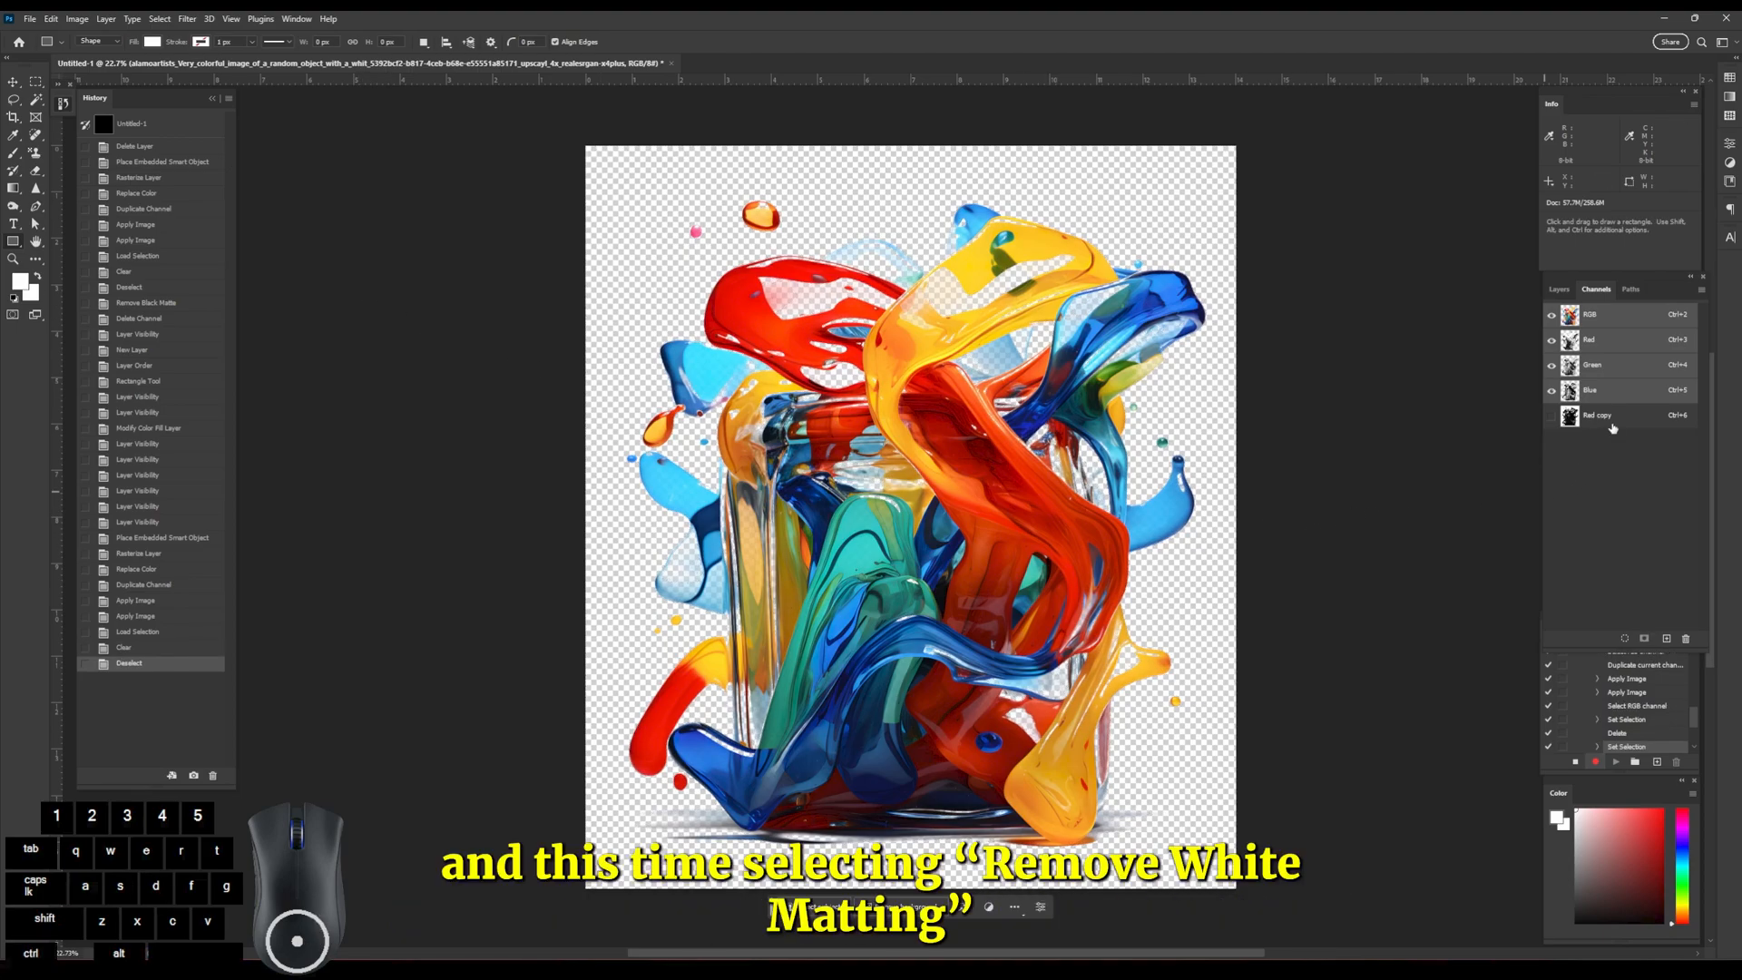
Apply Remove White Matte to the paint-splash layer.
left_click(132, 18)
mouse_move(106, 18)
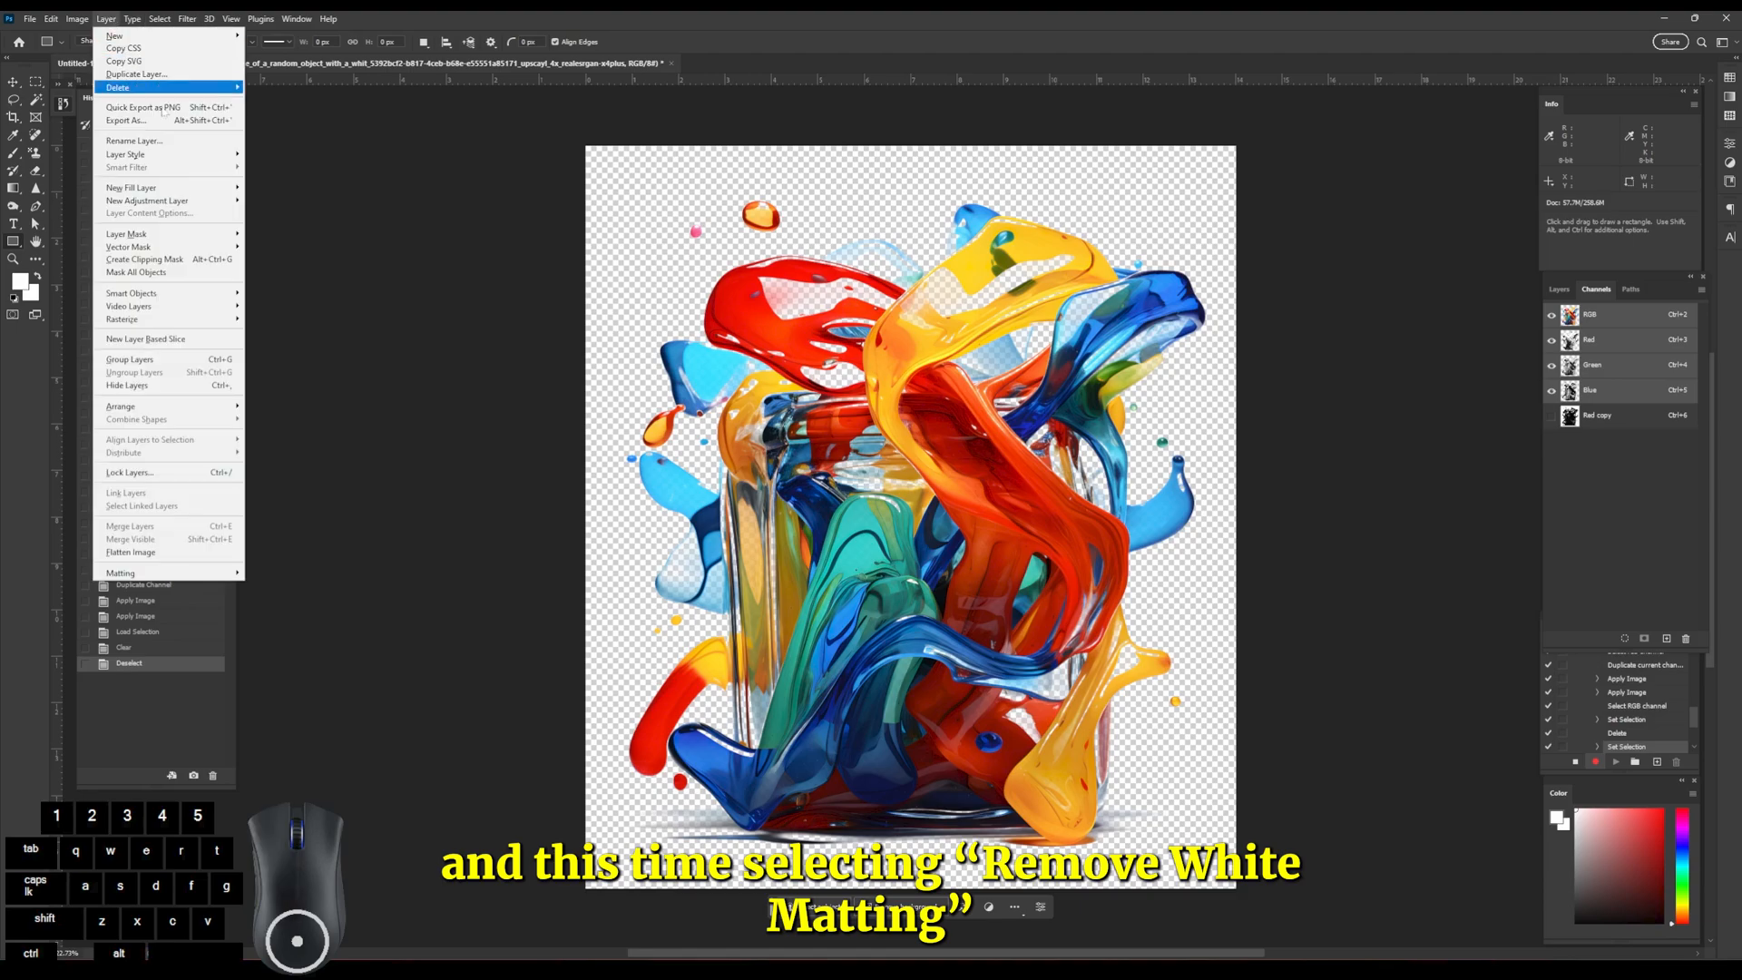
left_click(121, 572)
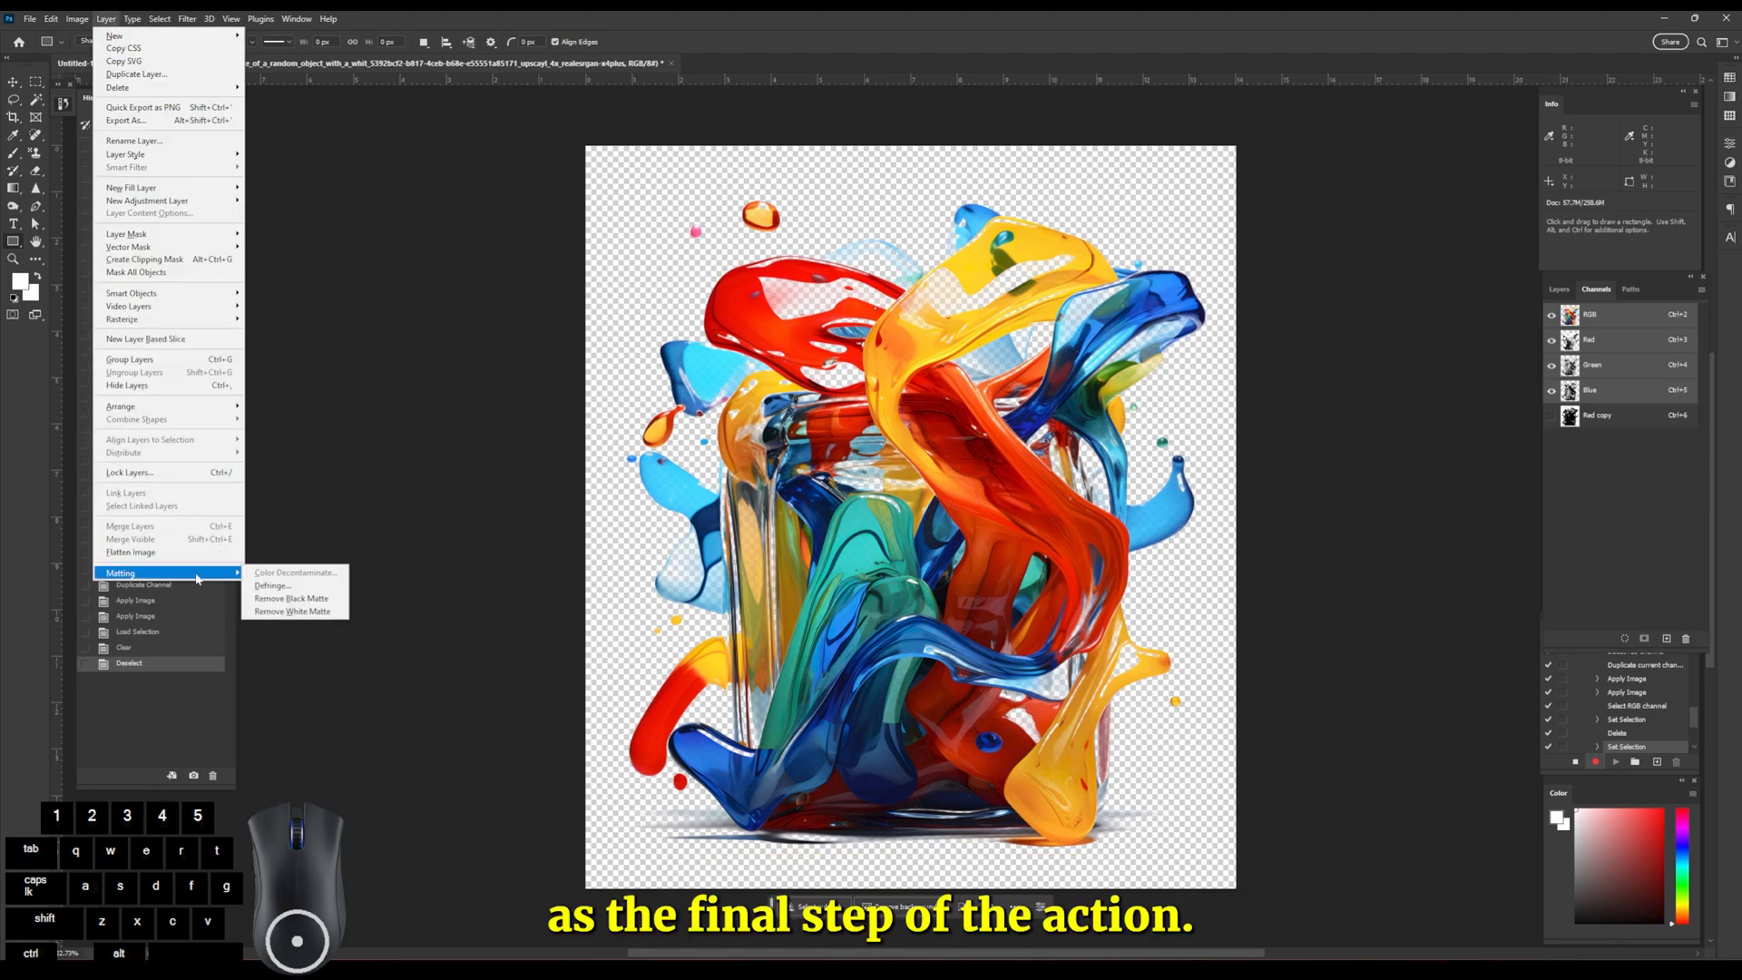
left_click(306, 611)
Delete the Red copy channel and stop recording the action.
left_click(1664, 424)
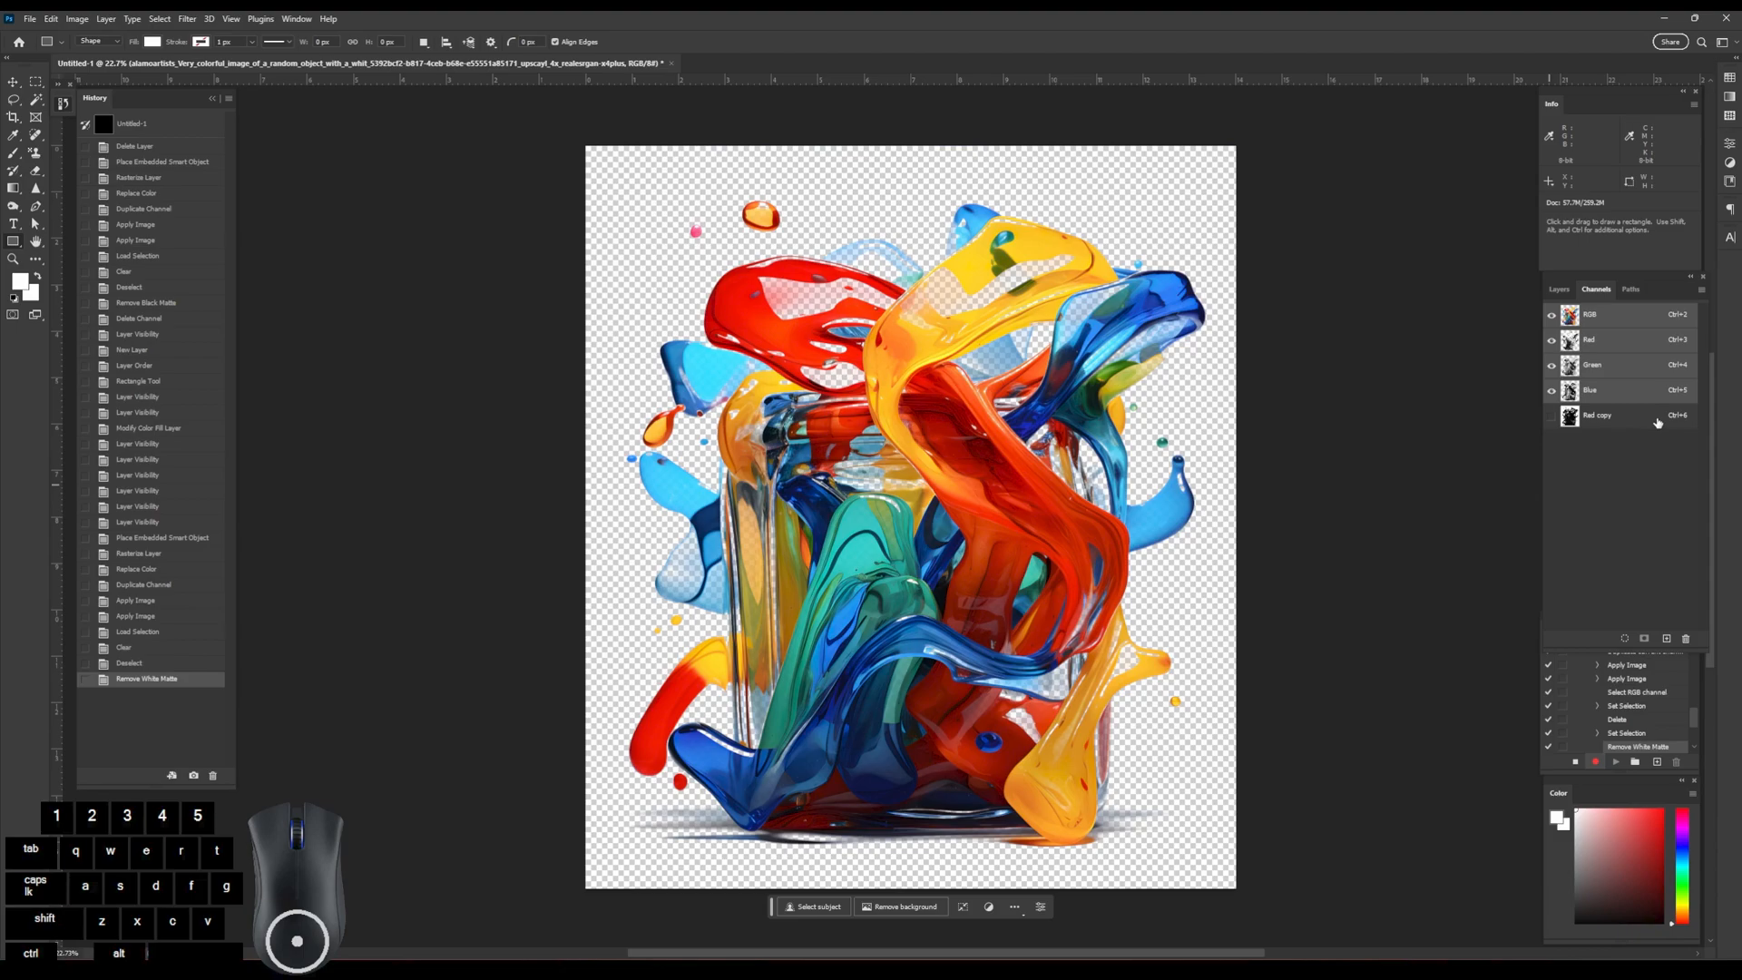
left_click(1685, 639)
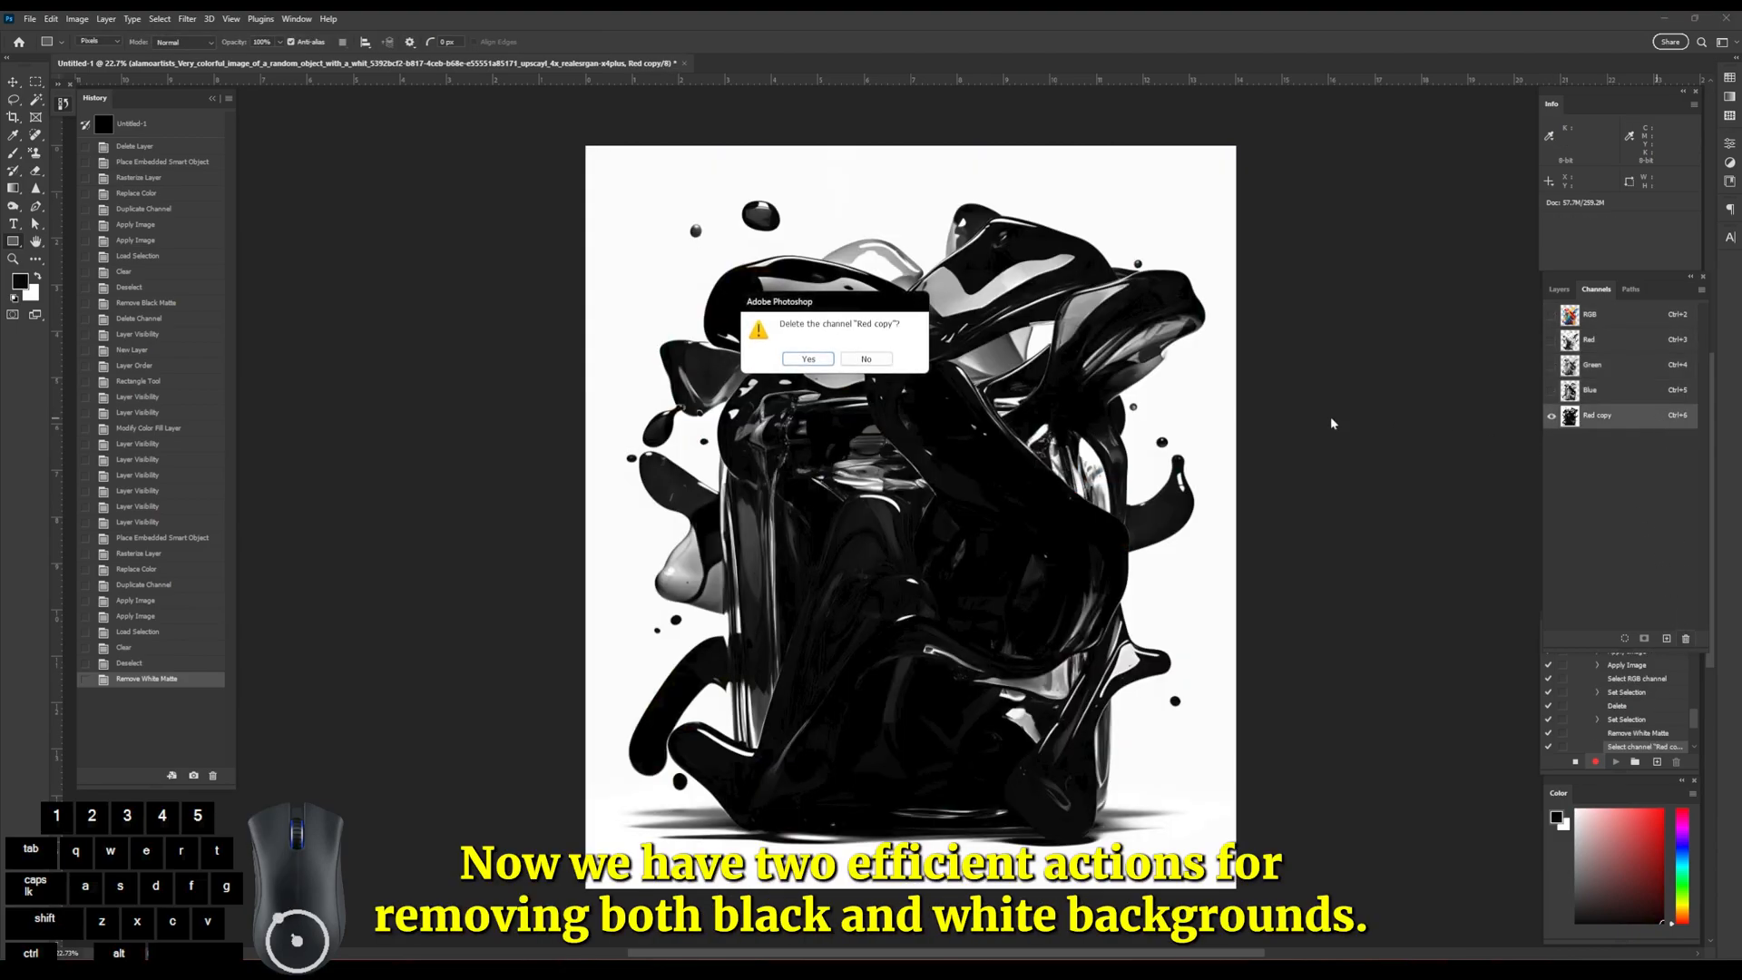
left_click(809, 359)
left_click(1576, 762)
Add a new layer beneath the paint splash and draw a white rectangle about 4410 × 4950 px over the canvas on it.
left_click(1560, 290)
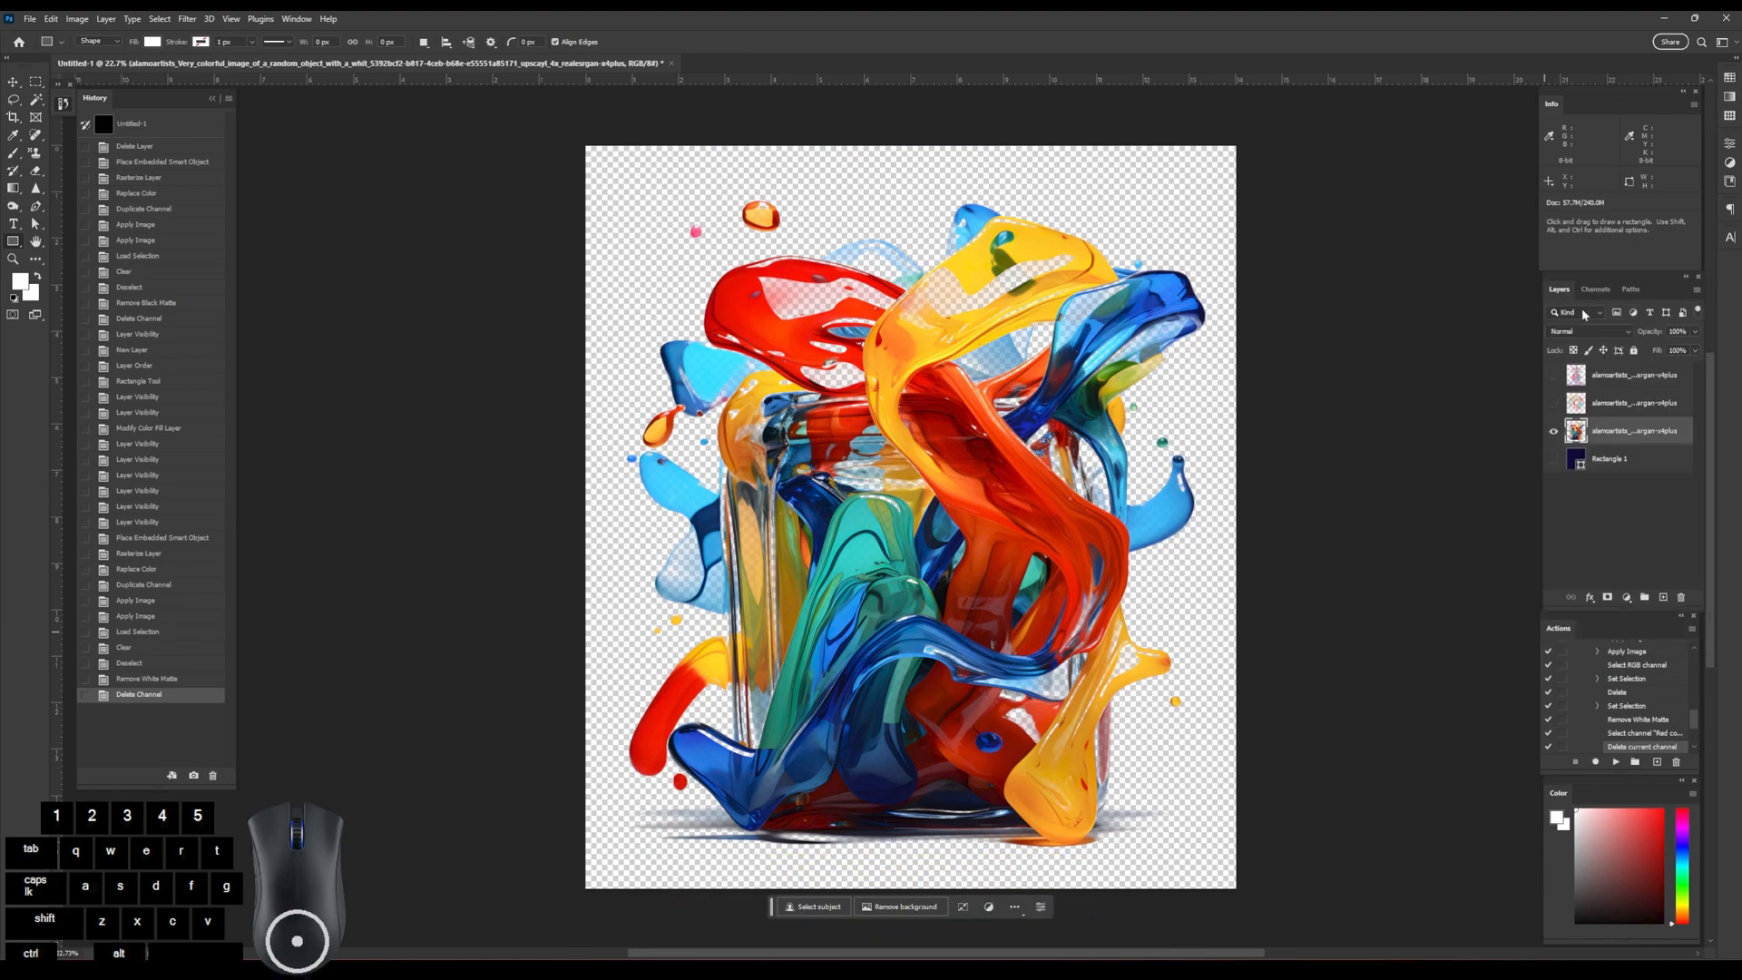
left_click(1664, 598)
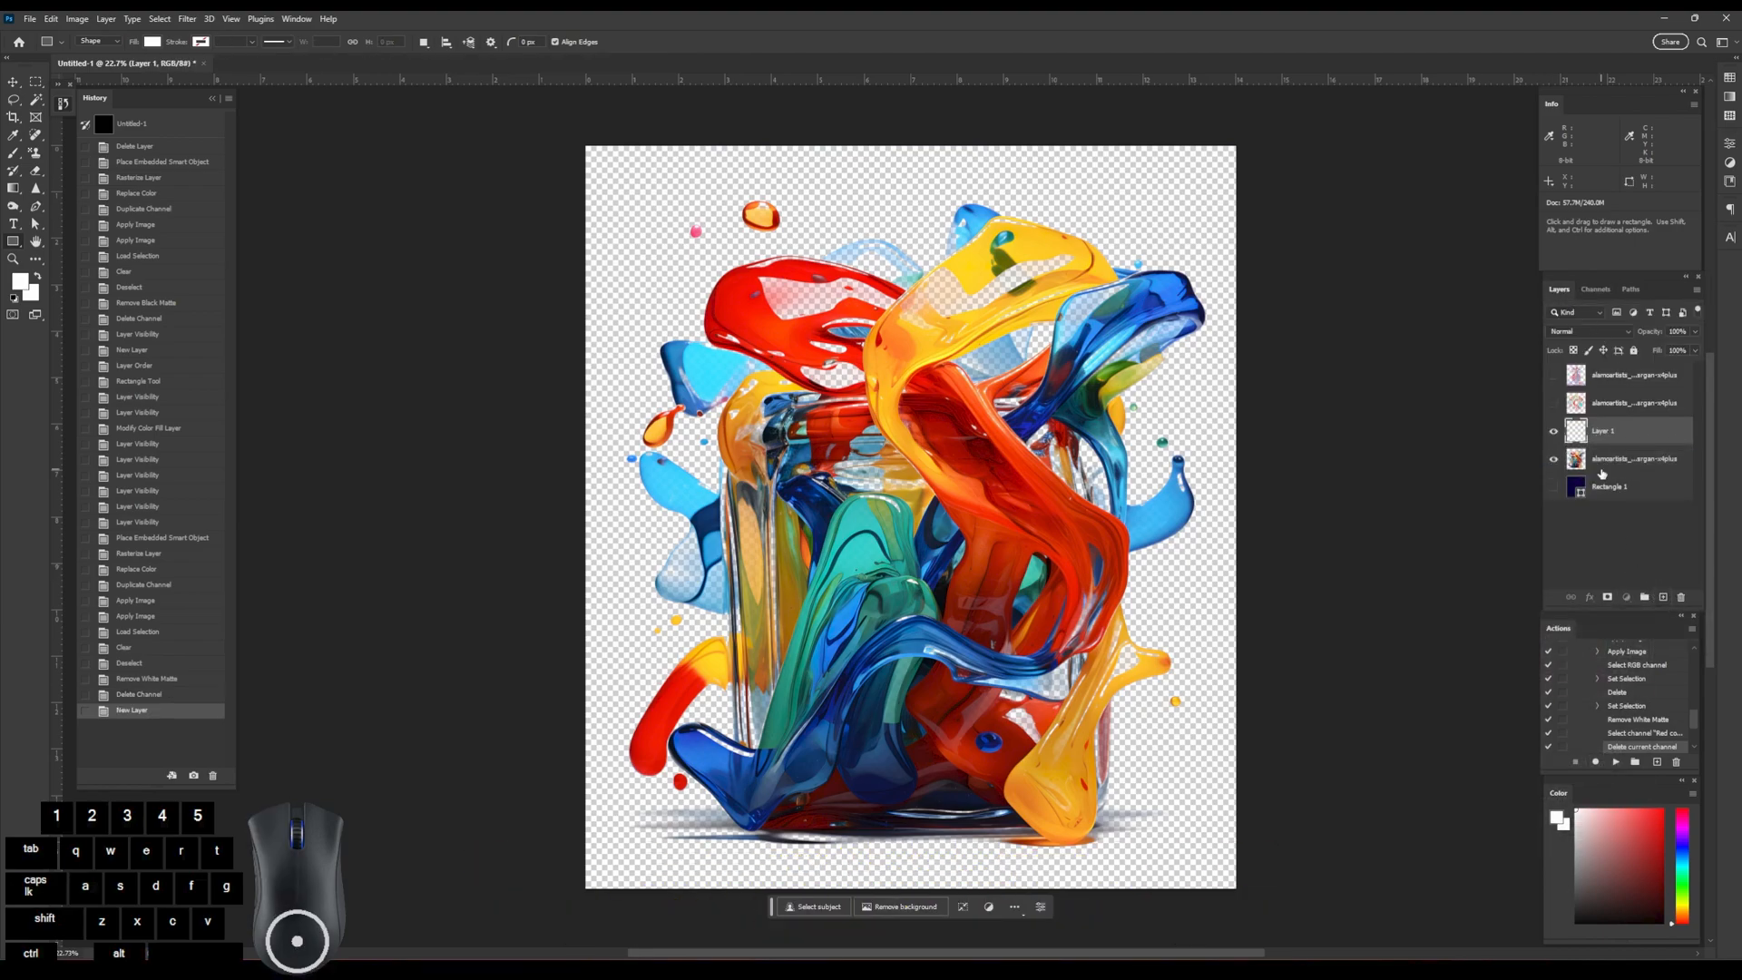
left_click_drag(1599, 468, 1599, 470)
left_click_drag(568, 136, 1251, 901)
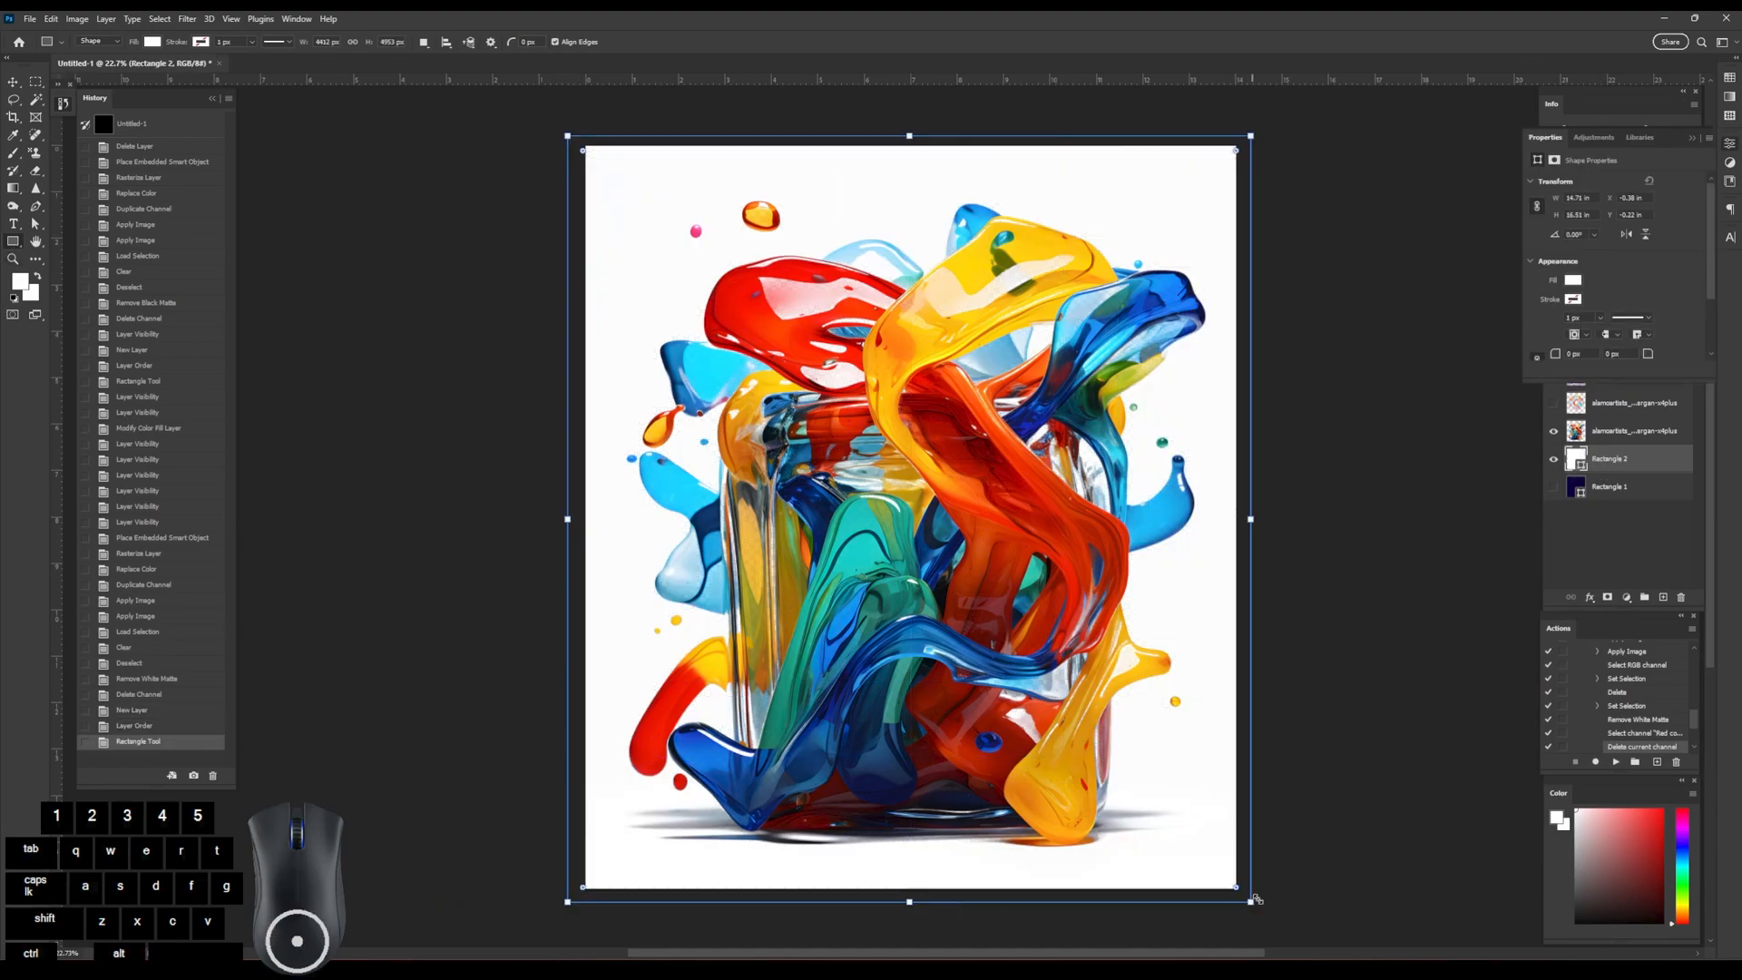